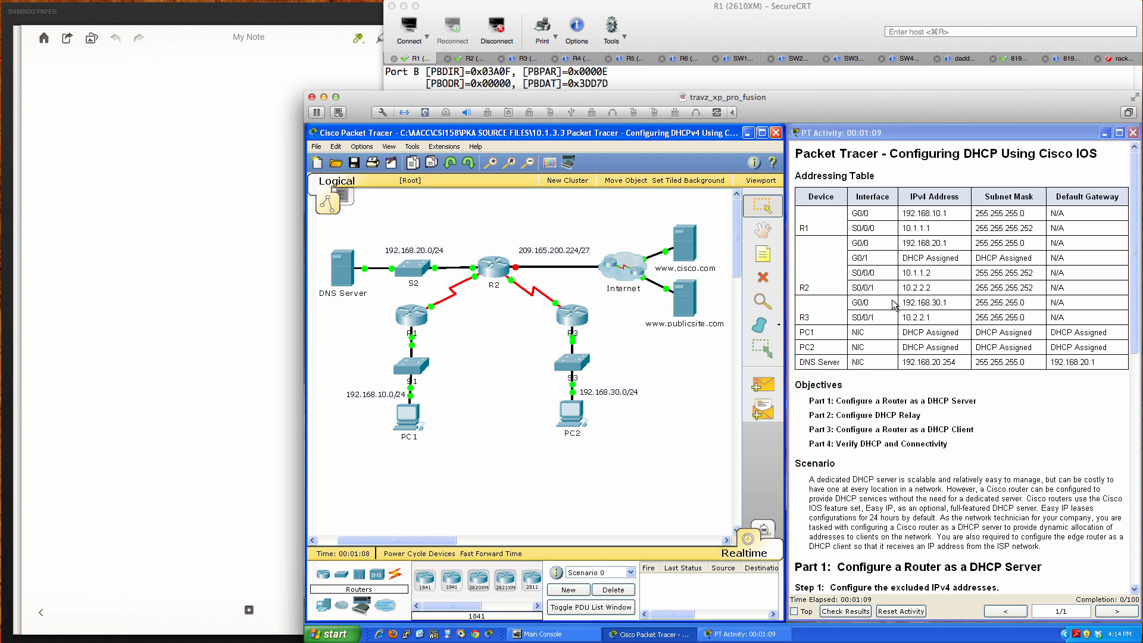
Open the command-line console of router R2 from the topology, keeping the activity instructions readable beside it
click(996, 430)
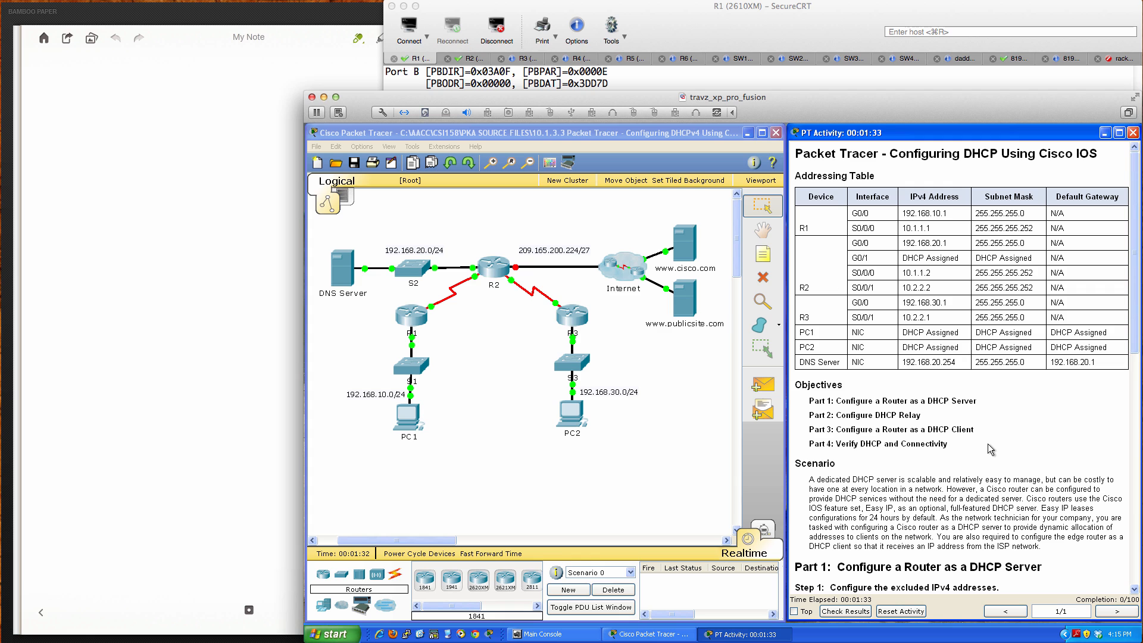
scroll(987, 443, down, 6)
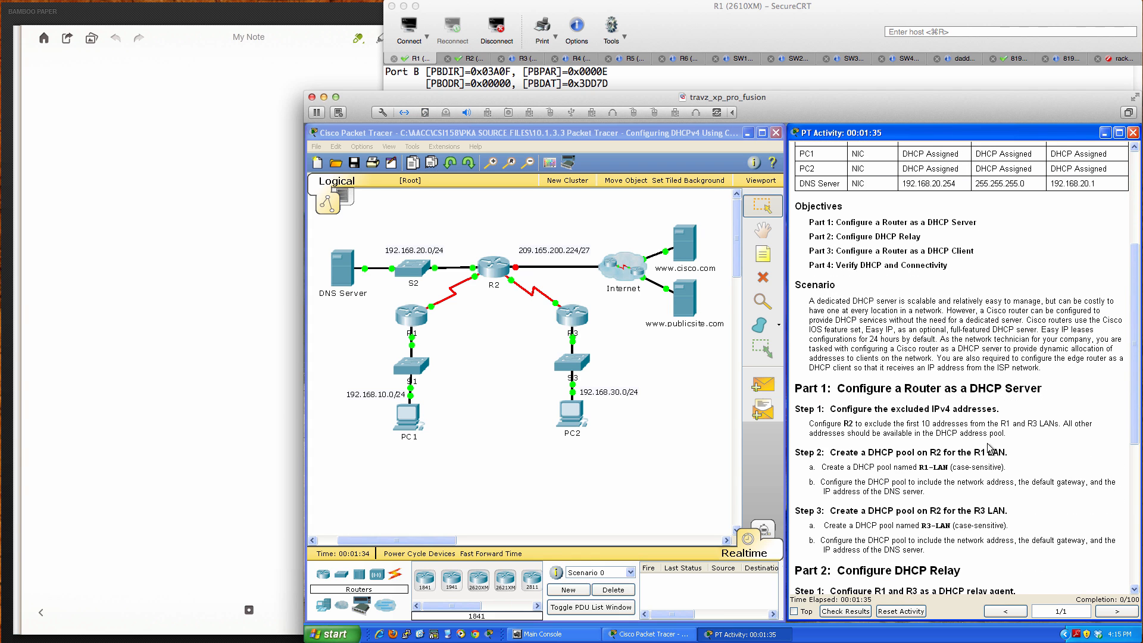
scroll(981, 437, down, 6)
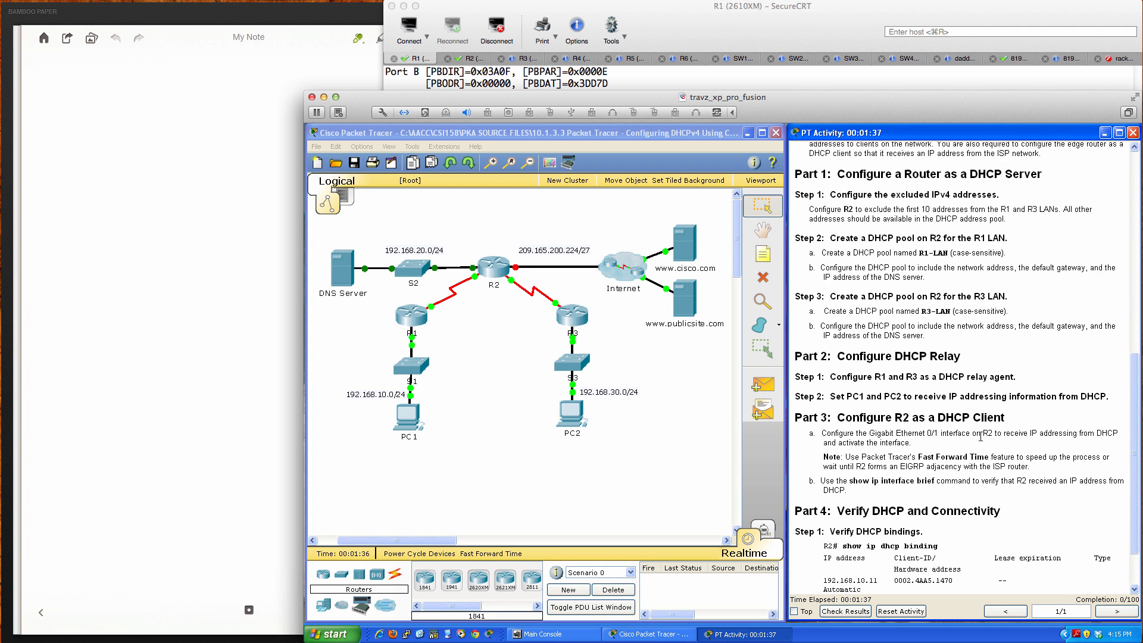
scroll(980, 437, up, 1)
click(492, 271)
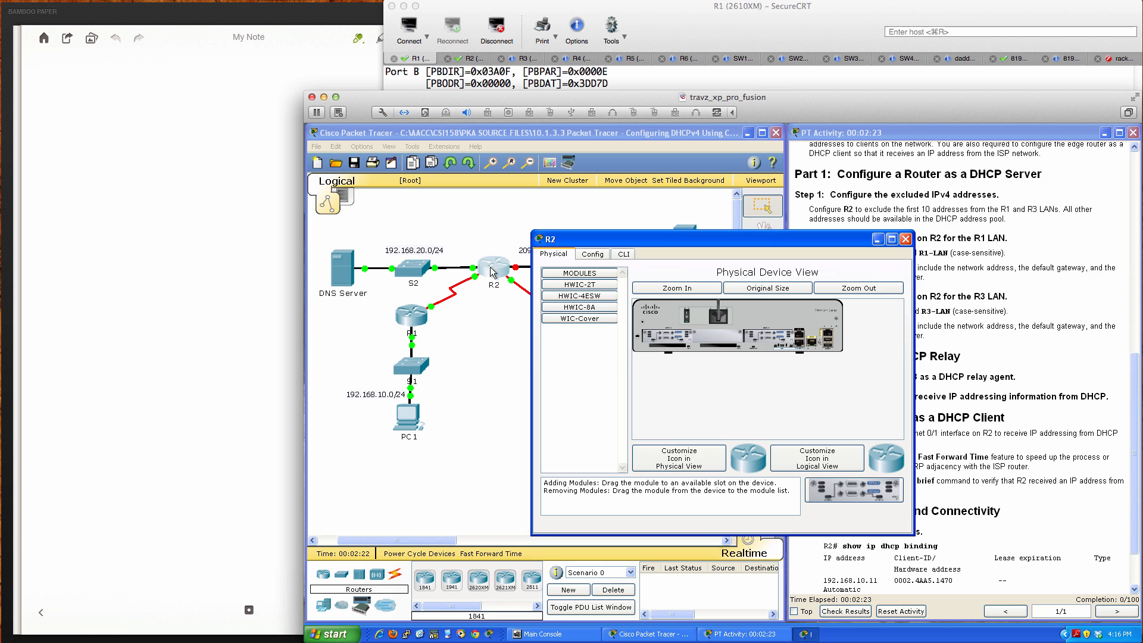
drag(638, 242, 462, 272)
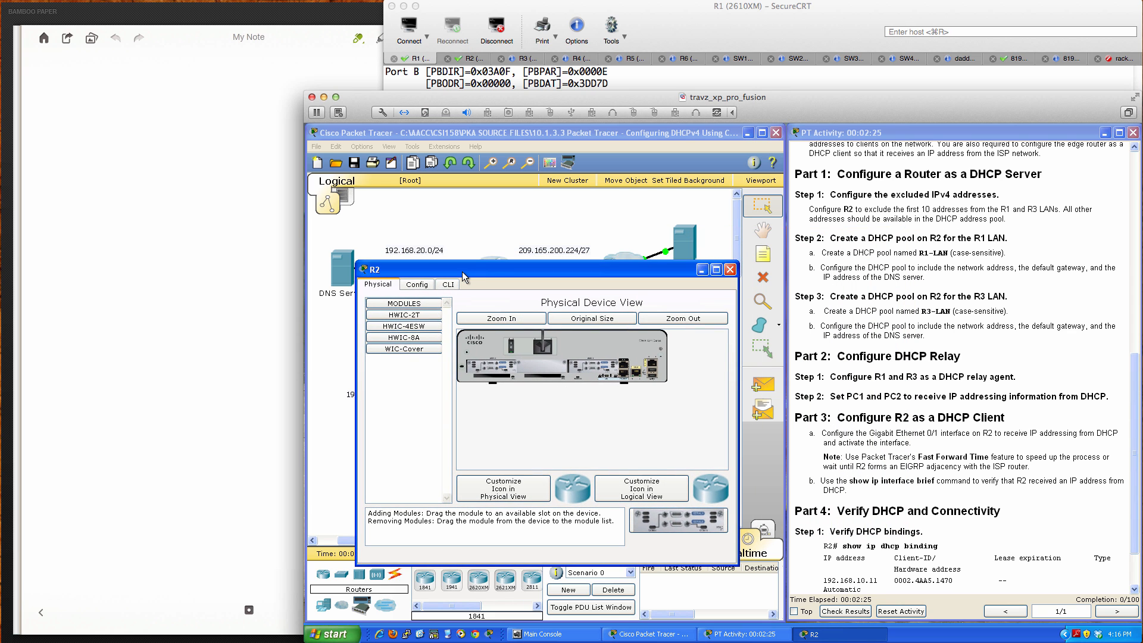
click(448, 285)
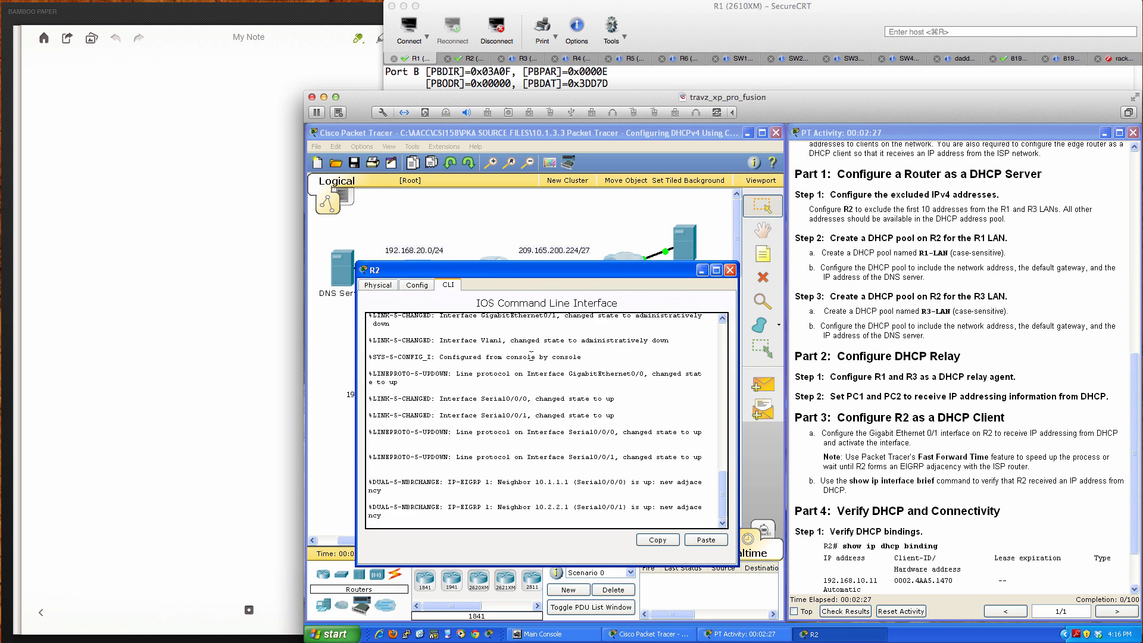
key(Return)
key(Return)
key(Return)
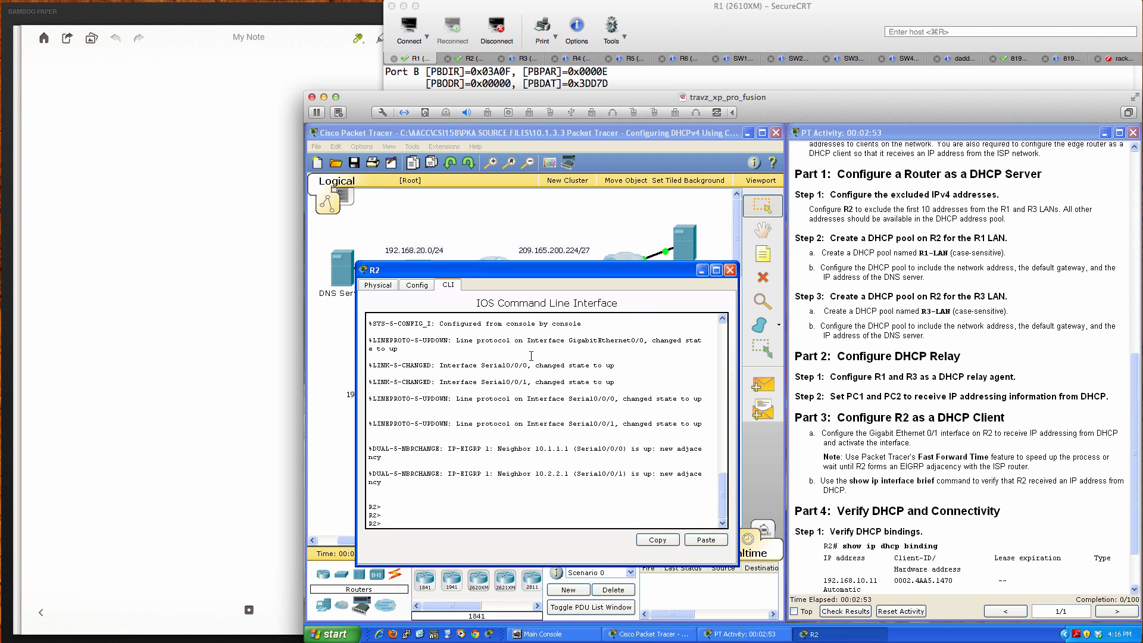
key(Return)
key(Return)
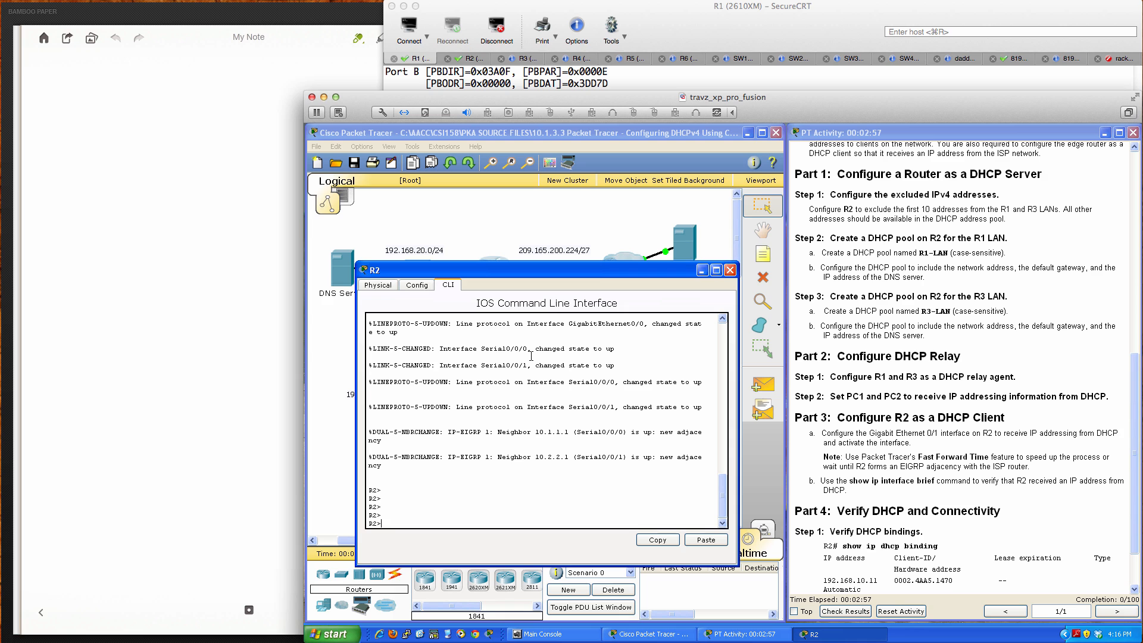
Enter privileged mode on R2 with en and start global configuration with conf t
text(en)
key(Return)
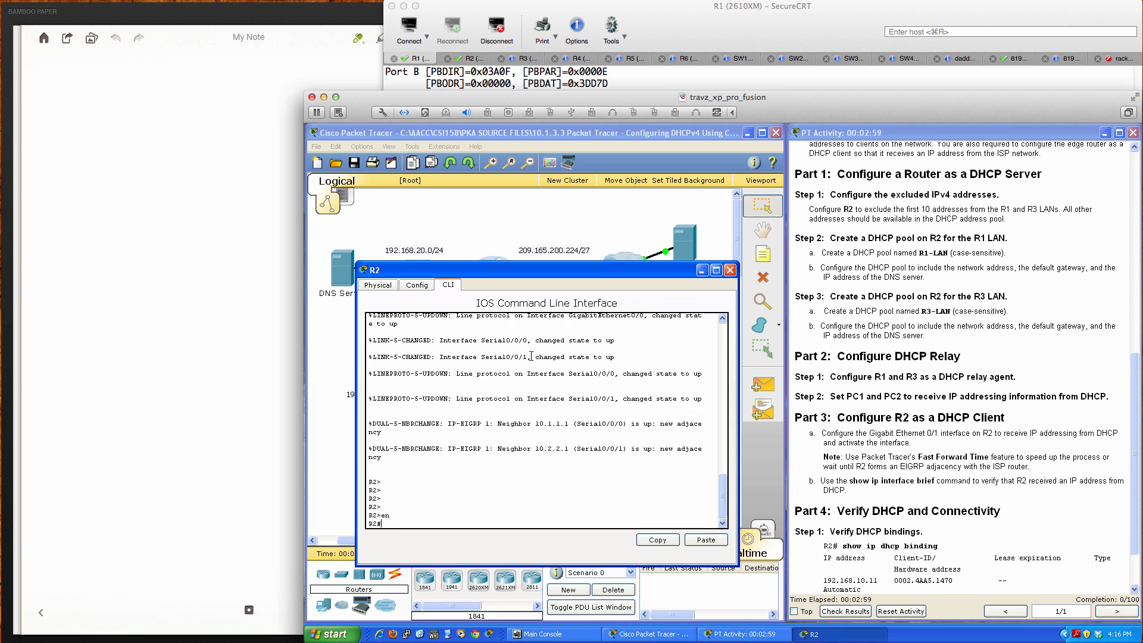
key(Return)
key(Return)
key(Return)
text(conf t)
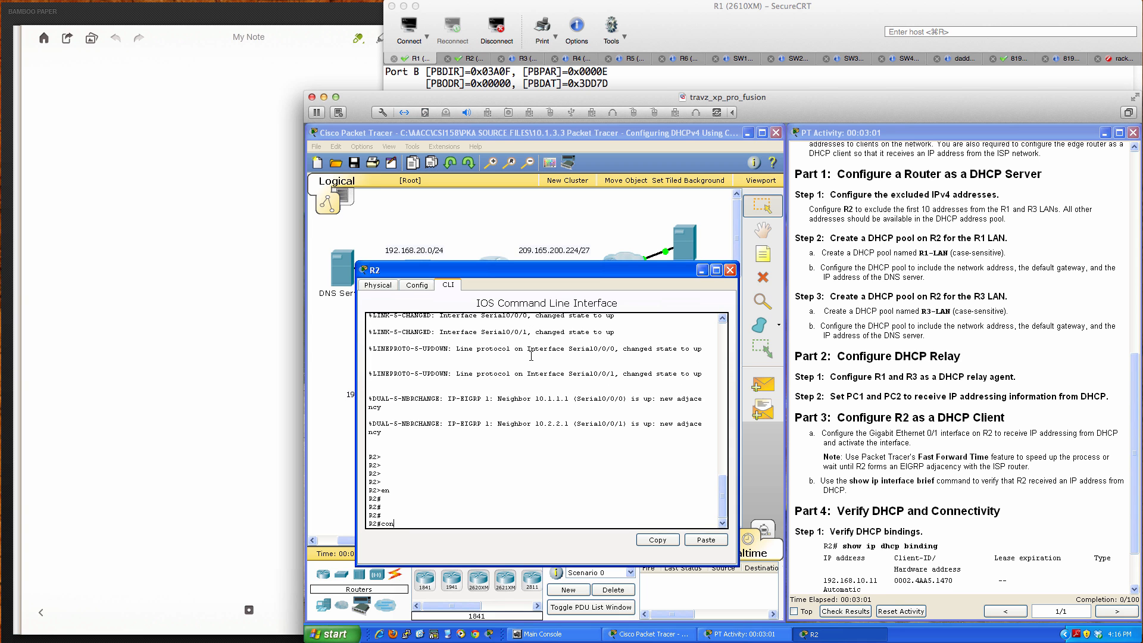
key(Return)
key(Return)
key(Return)
key(Return)
key(Return)
key(Return)
key(Return)
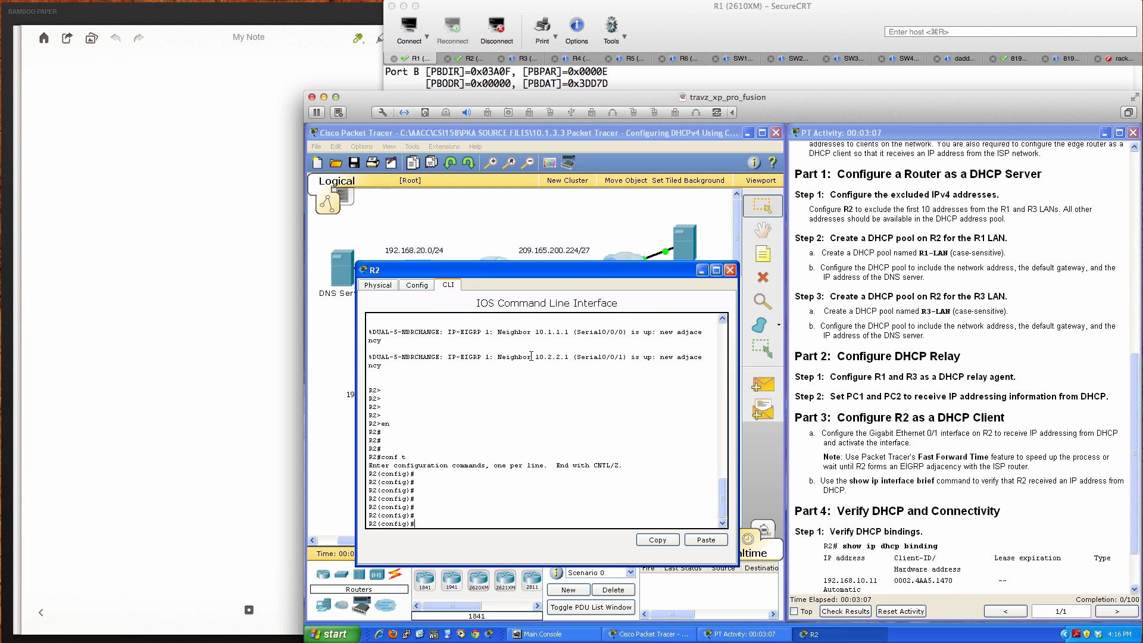
Exclude addresses 192.168.10.1 through 192.168.10.10 from DHCP assignment on R2, consulting the inline command help
text(ip dhc)
key(Tab)
text(?)
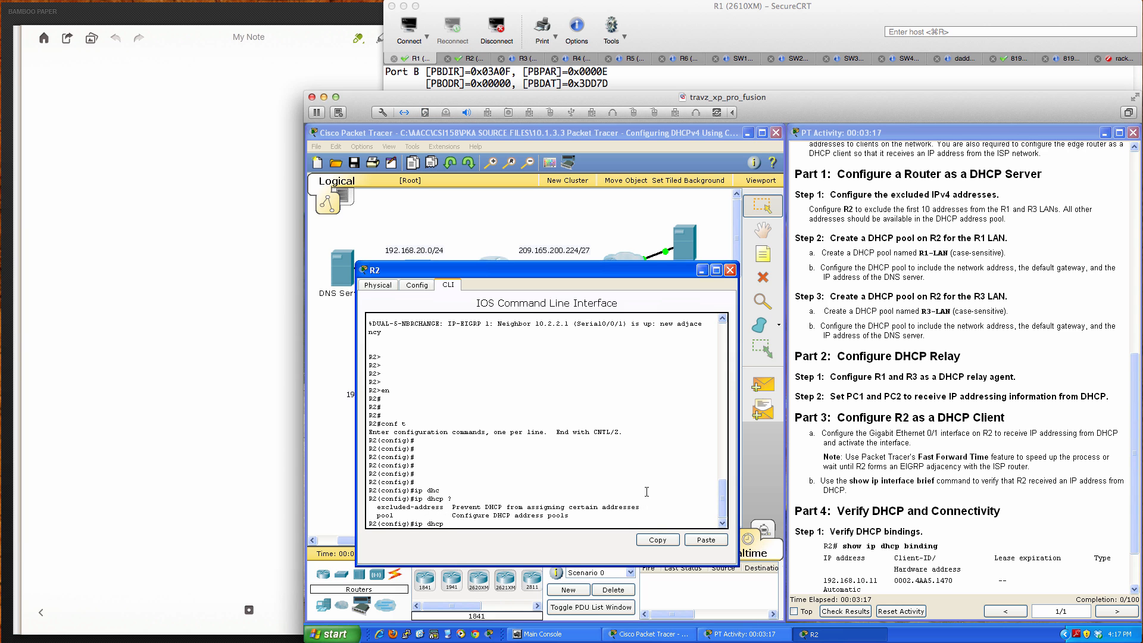
text(ex)
key(Tab)
text(?)
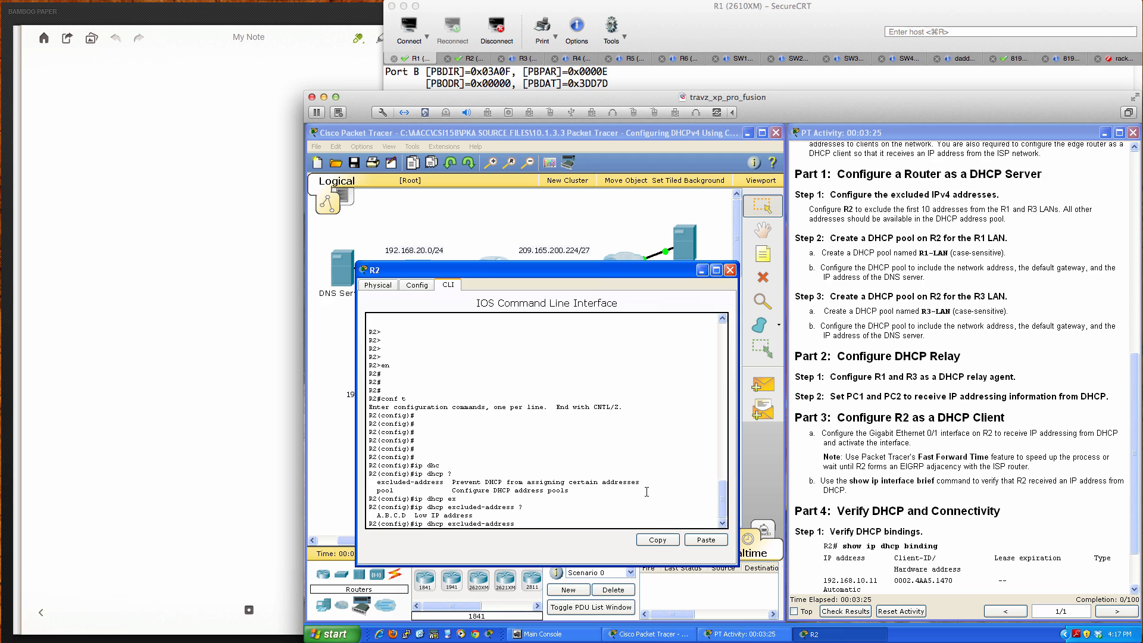
text(192.168.10.1 ?)
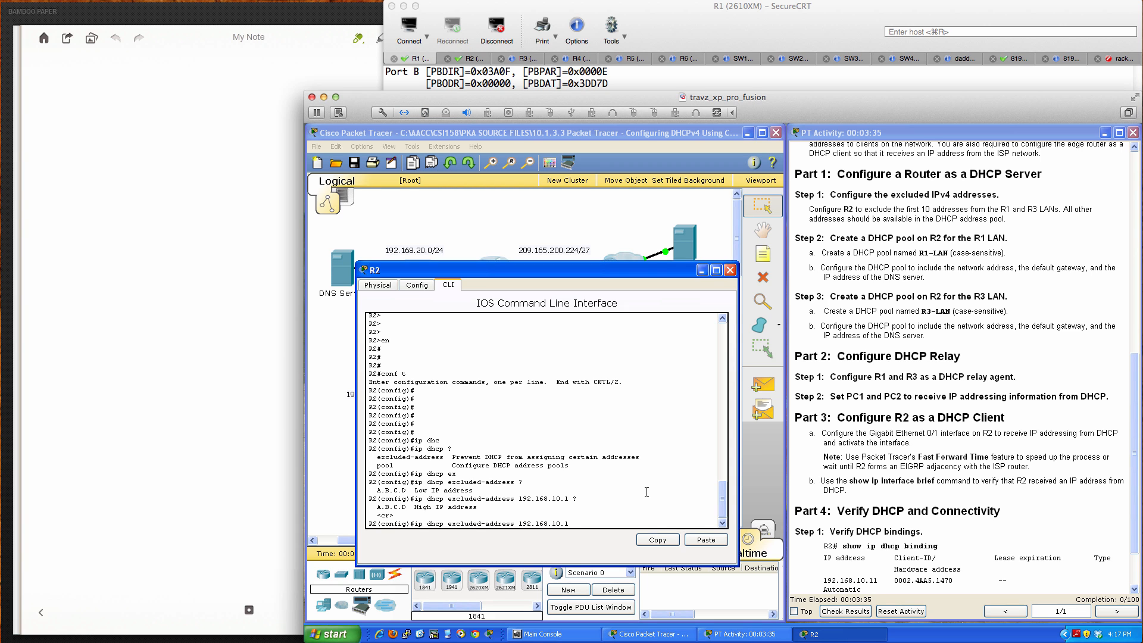
text(192.168.10.10)
text(?)
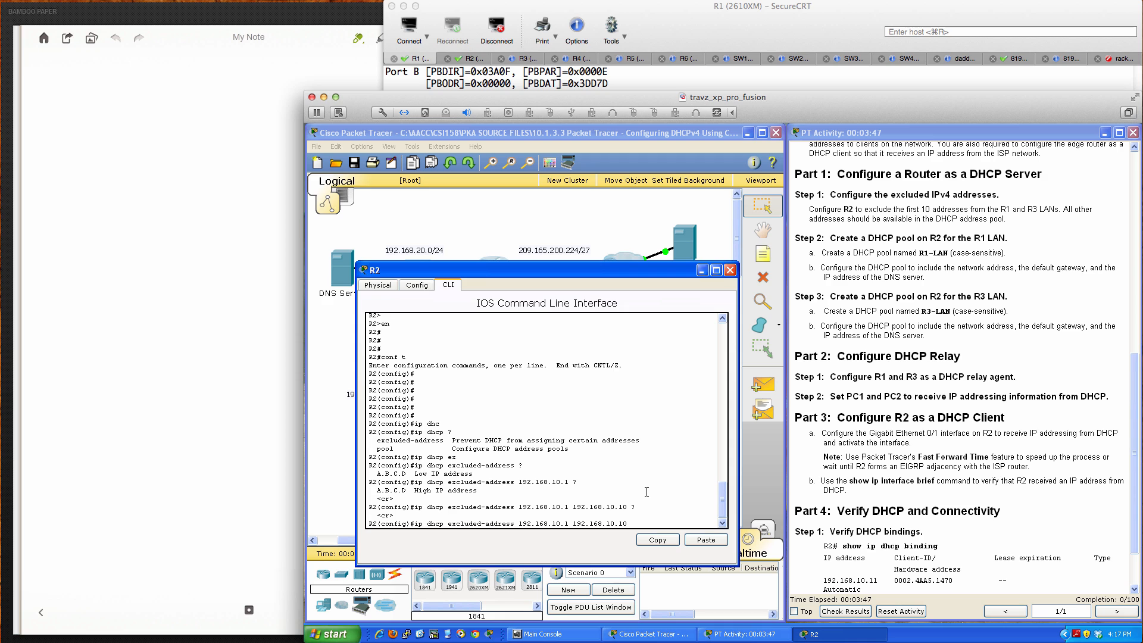
key(Return)
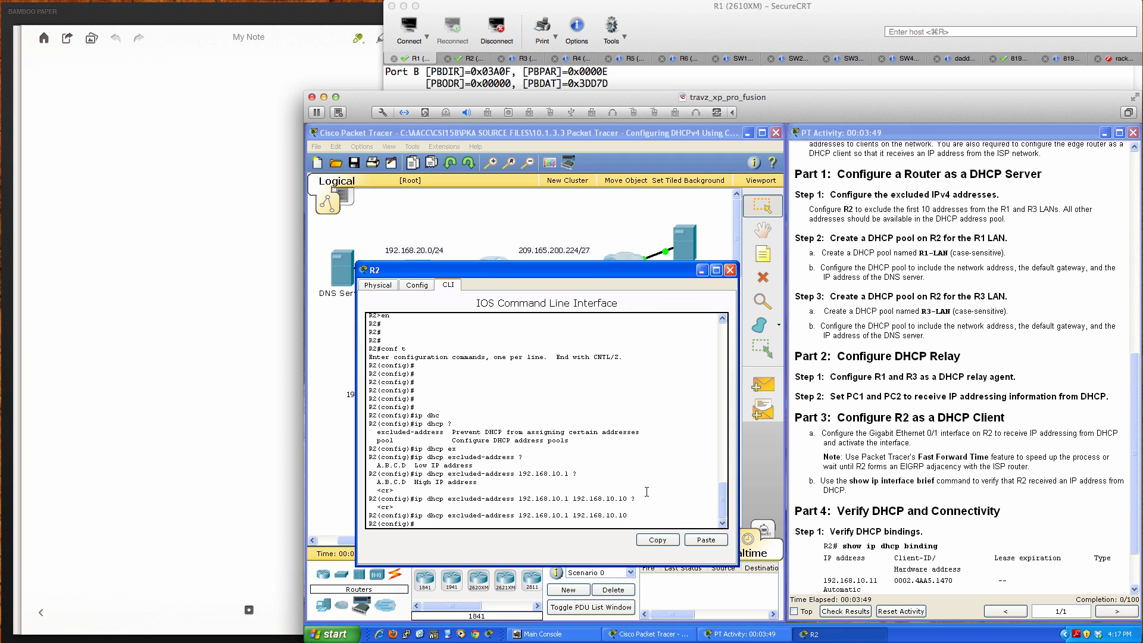
Exclude addresses 192.168.30.1 through 192.168.30.10 from DHCP on R2 by reusing and editing the previous excluded-address command
key(Up)
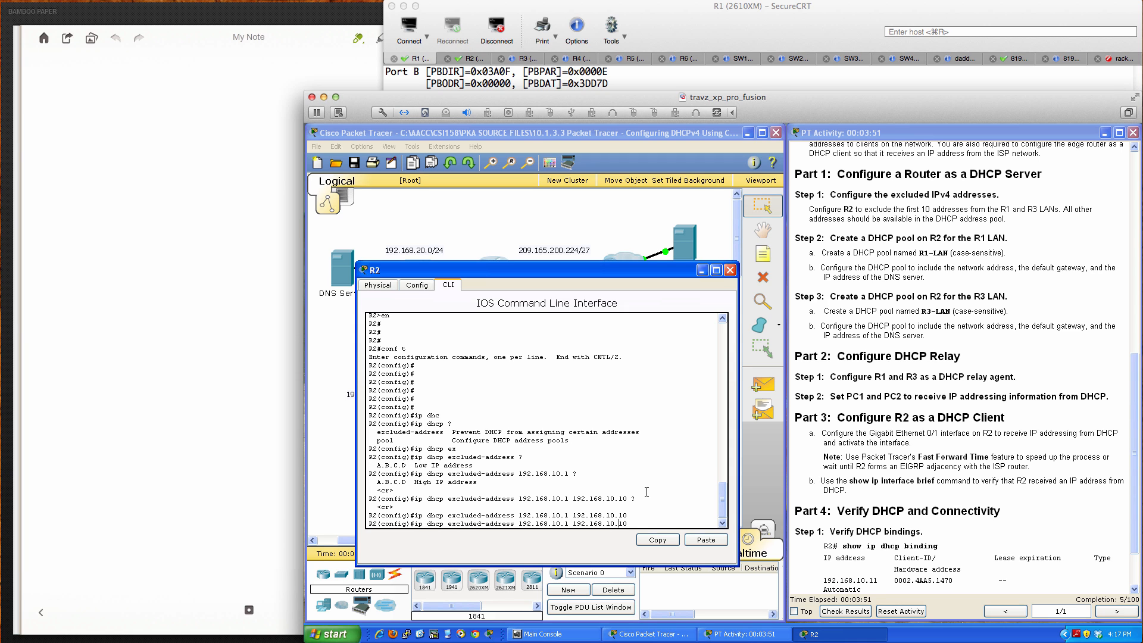
key(BackSpace)
text(3)
key(Left)
key(Left)
key(Left)
key(Left)
key(Left)
key(Left)
key(Left)
key(Left)
key(Left)
key(Left)
key(Left)
key(Left)
key(Left)
key(BackSpace)
text(3)
key(Return)
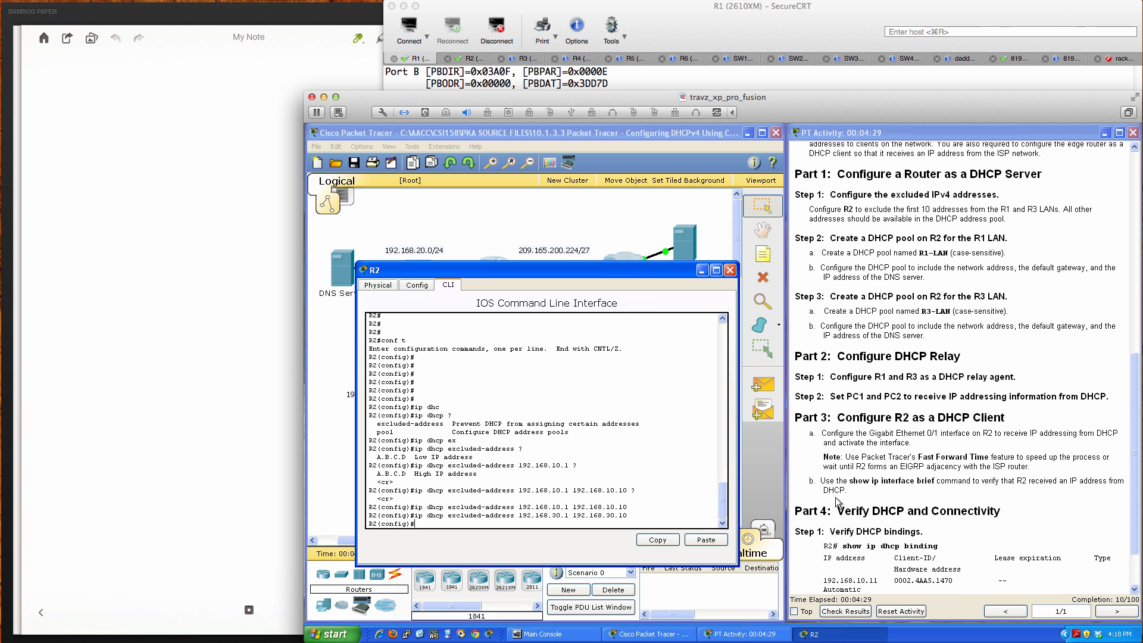
Create a DHCP pool named R1-LAN on R2 and enter its configuration mode
scroll(894, 498, down, 2)
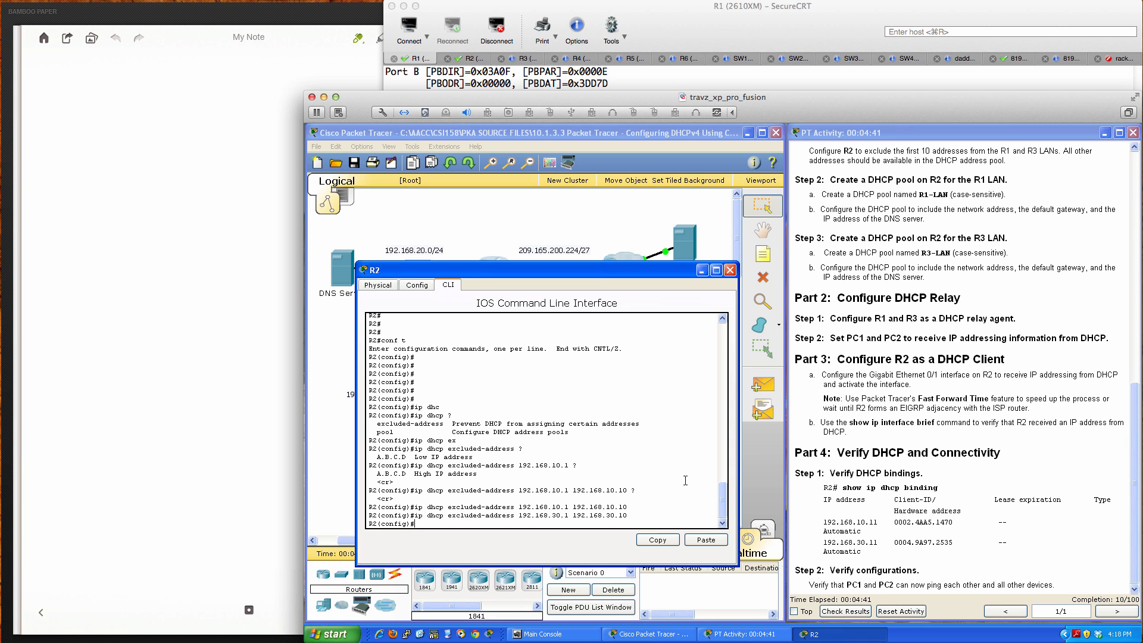
text(ip dhc)
key(Tab)
text(po)
key(Tab)
text(?)
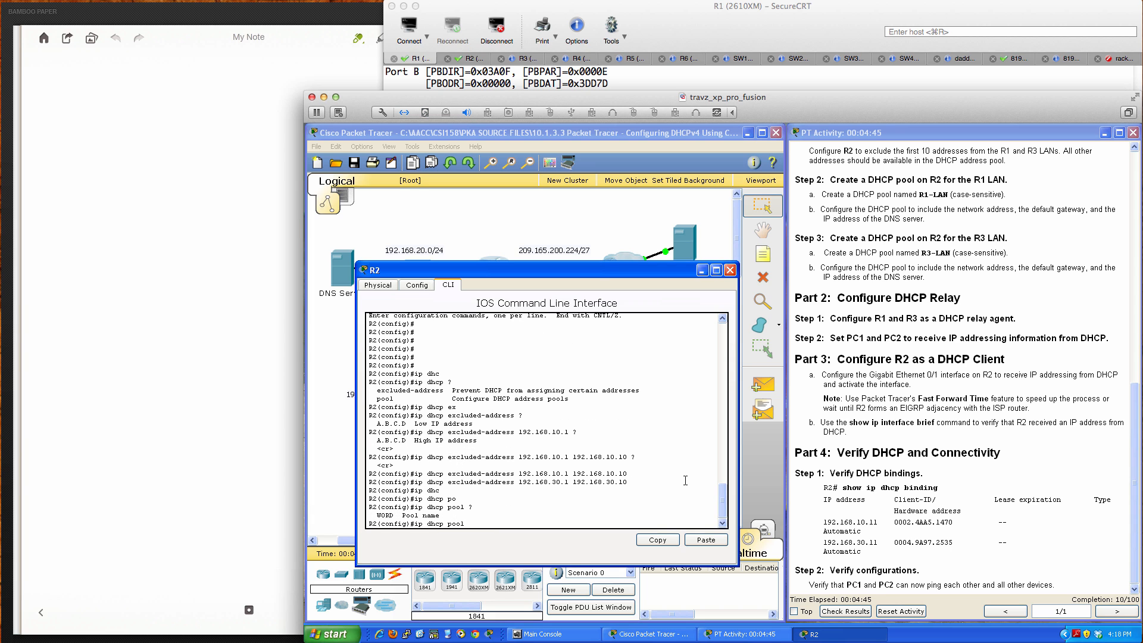
text(R1-LAN)
text(?)
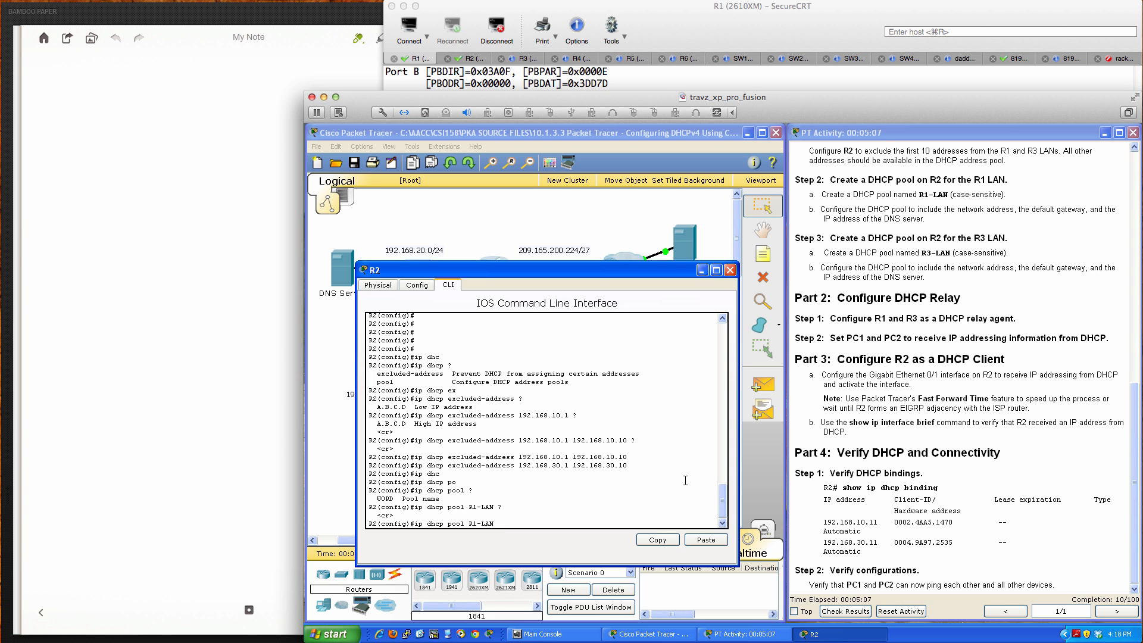
key(Return)
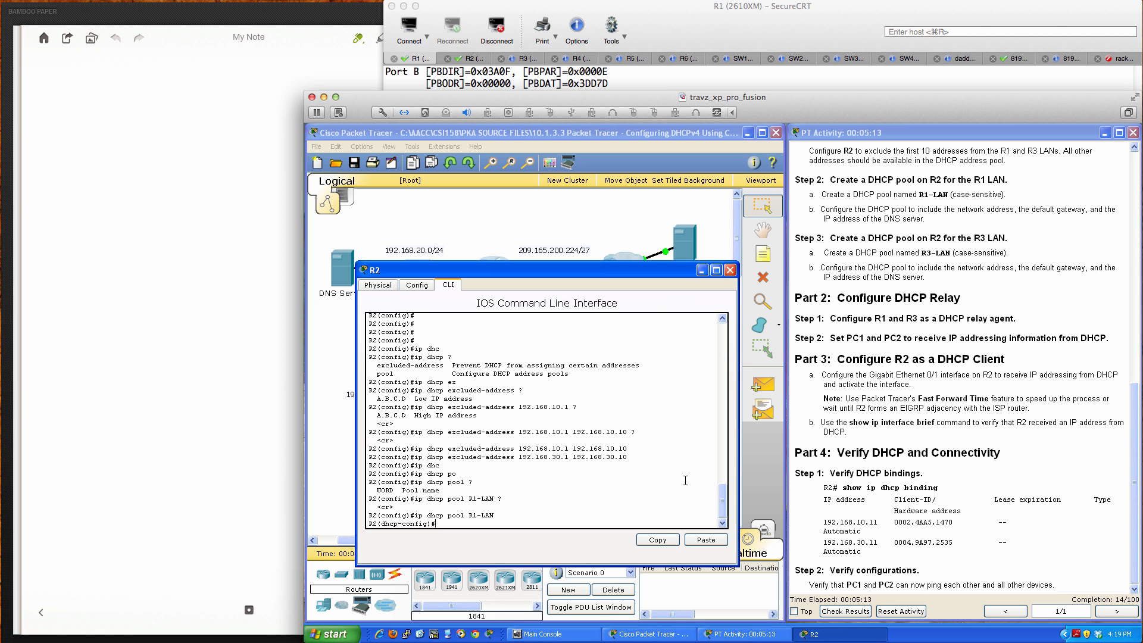
Look up the available DHCP pool commands on R2 and the help for the option command
text(?)
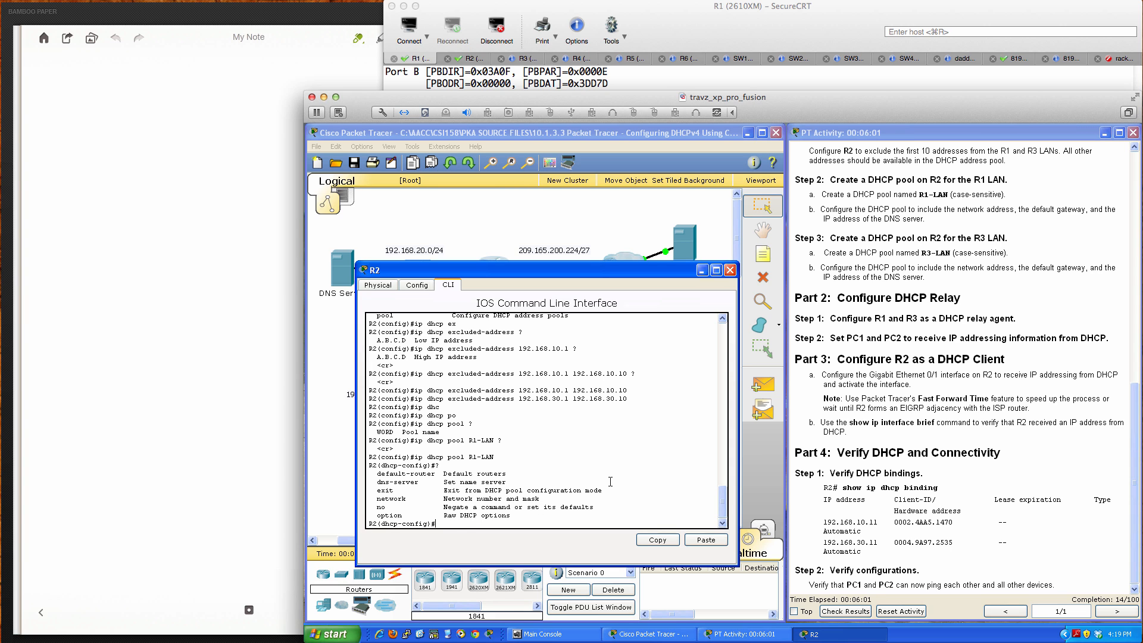
text(option ?)
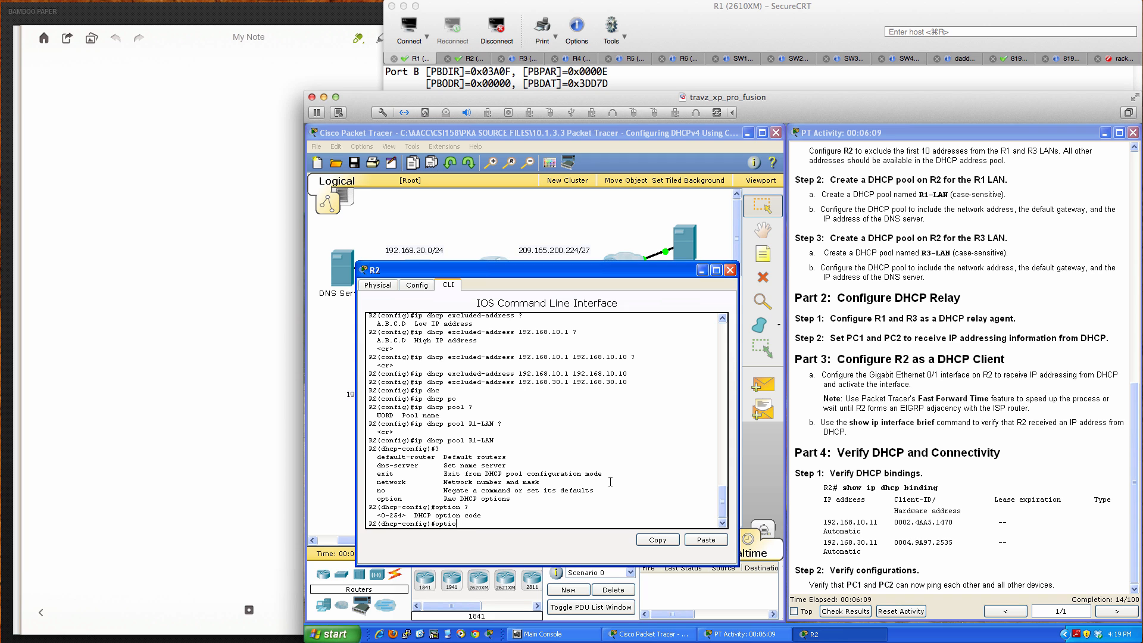
key(BackSpace)
key(BackSpace)
key(BackSpace)
key(BackSpace)
key(BackSpace)
key(Return)
key(Return)
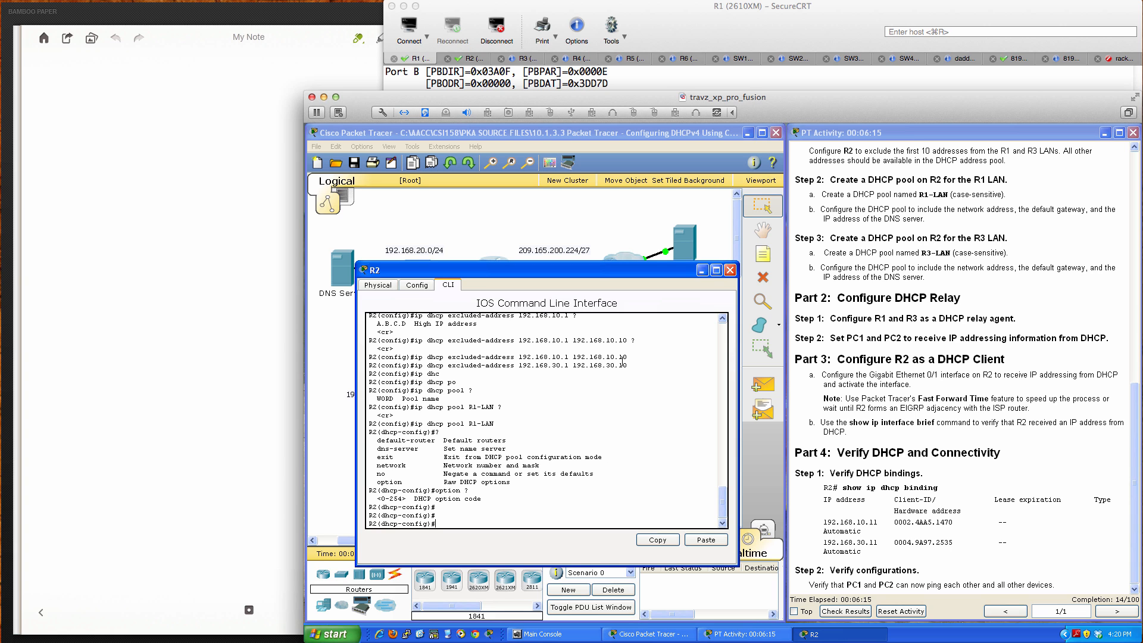
Switch to the R6 session in SecureCRT and enter global configuration mode with en and conf t
click(684, 26)
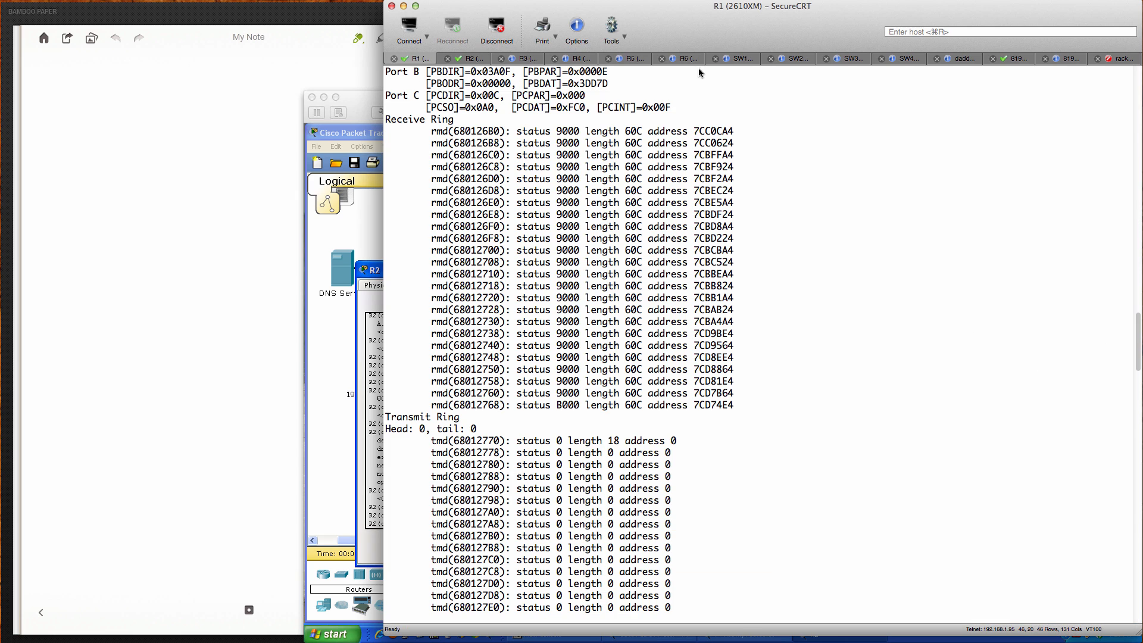
click(685, 59)
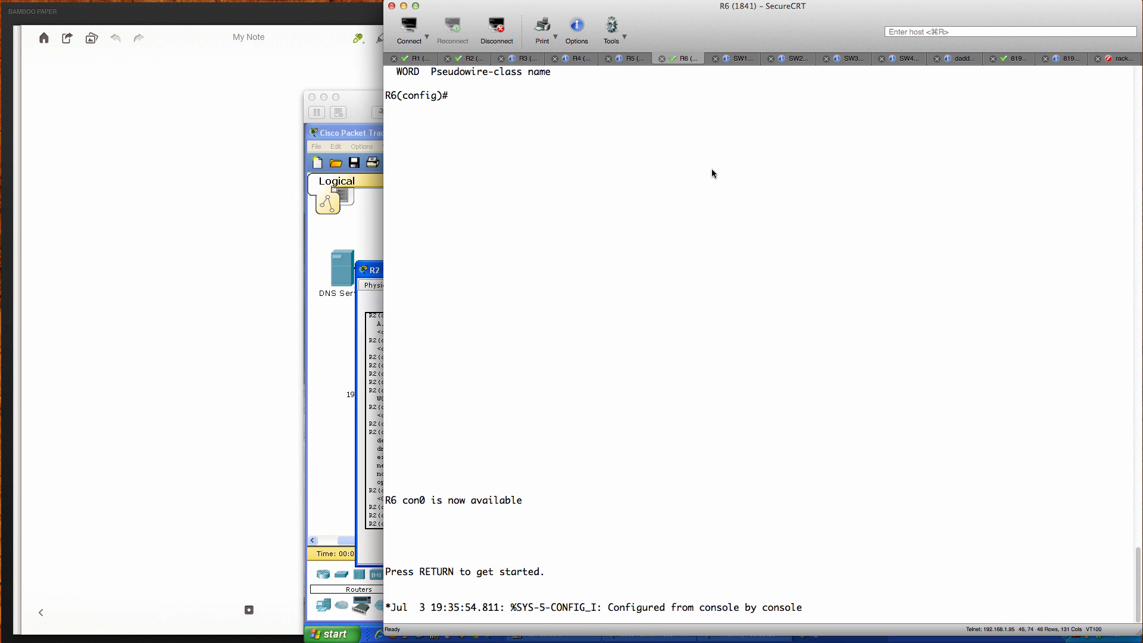
key(Return)
key(Return)
key(Return)
key(Return)
key(Return)
key(Return)
key(Return)
text(en)
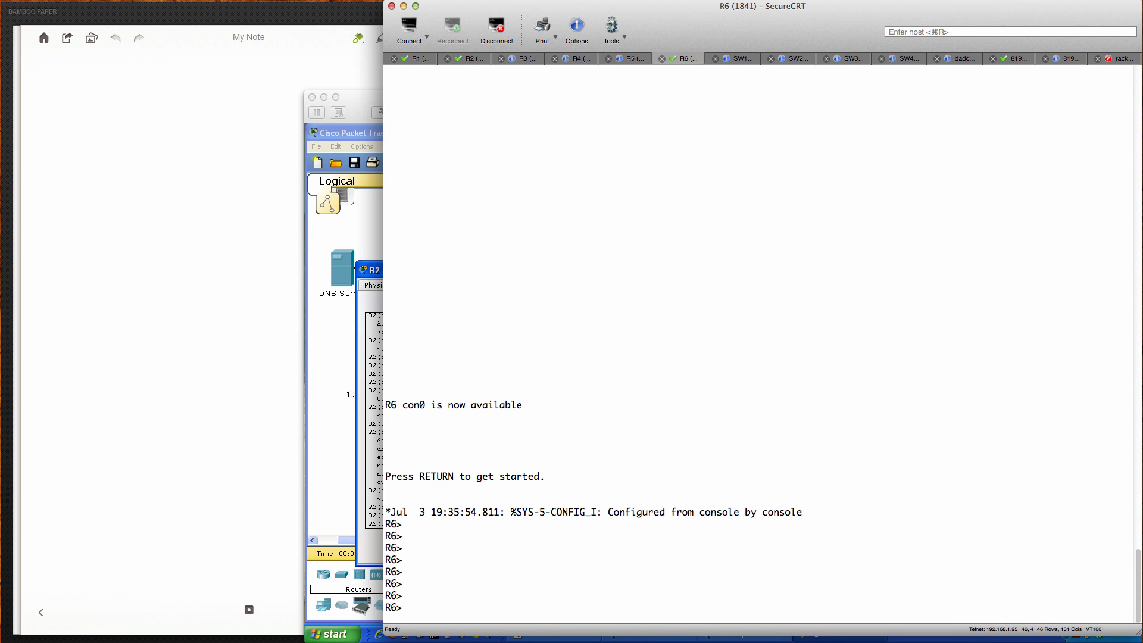
key(Return)
text(conf t)
key(Return)
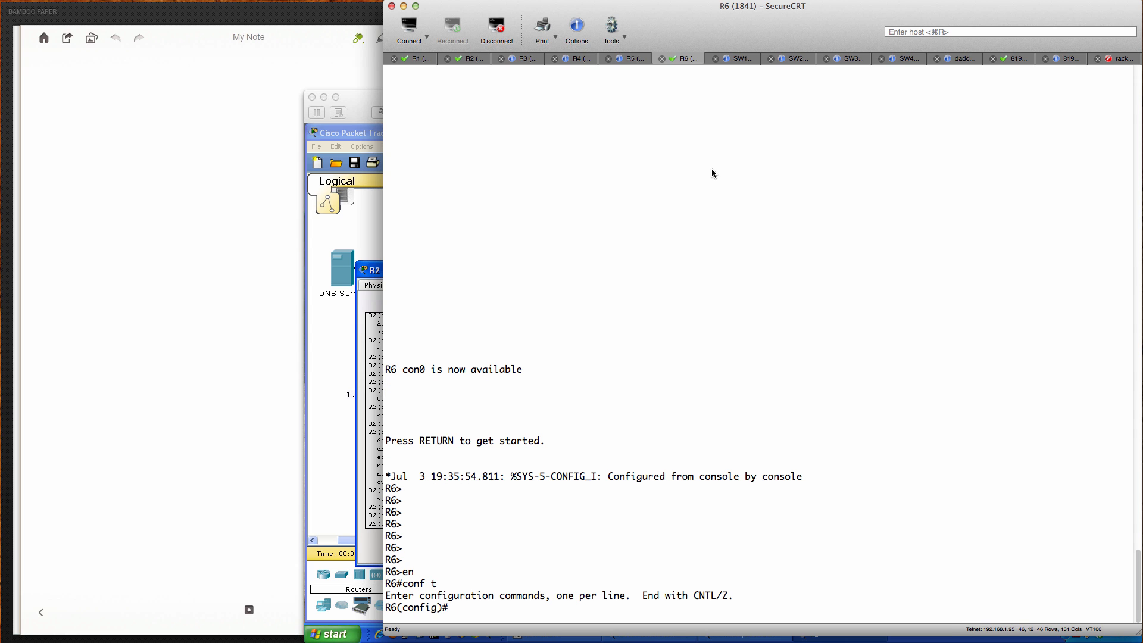
Create a DHCP pool named TESTPOOL on R6 and enter its configuration mode
text(i)
text(p dhcop)
key(BackSpace)
key(BackSpace)
text(p poo)
key(Tab)
text(TESTPOOL)
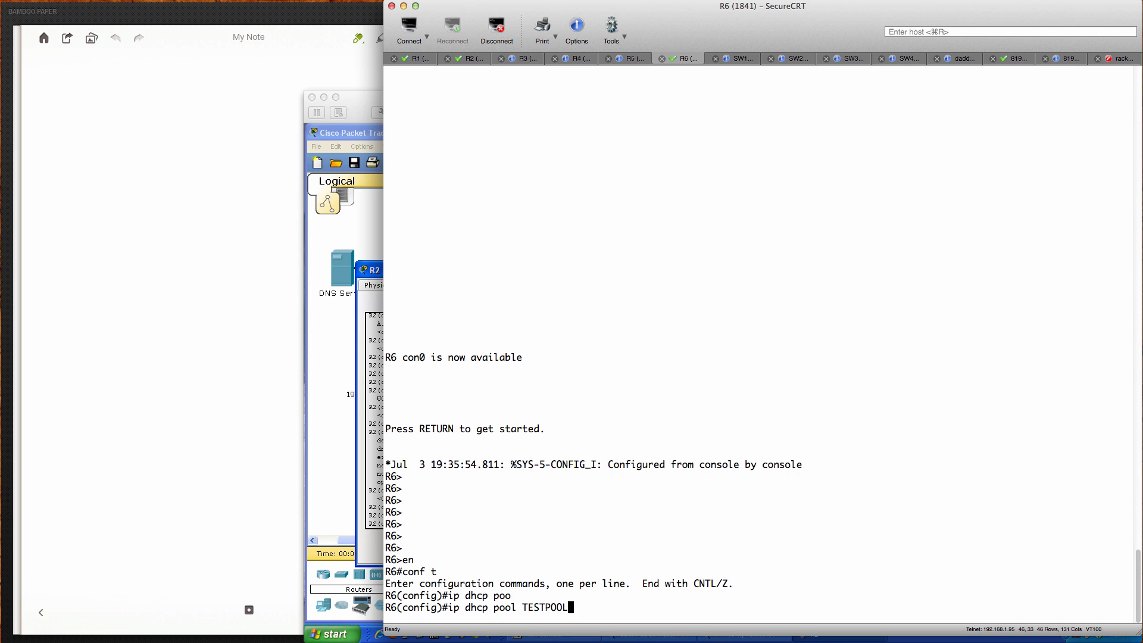
key(Return)
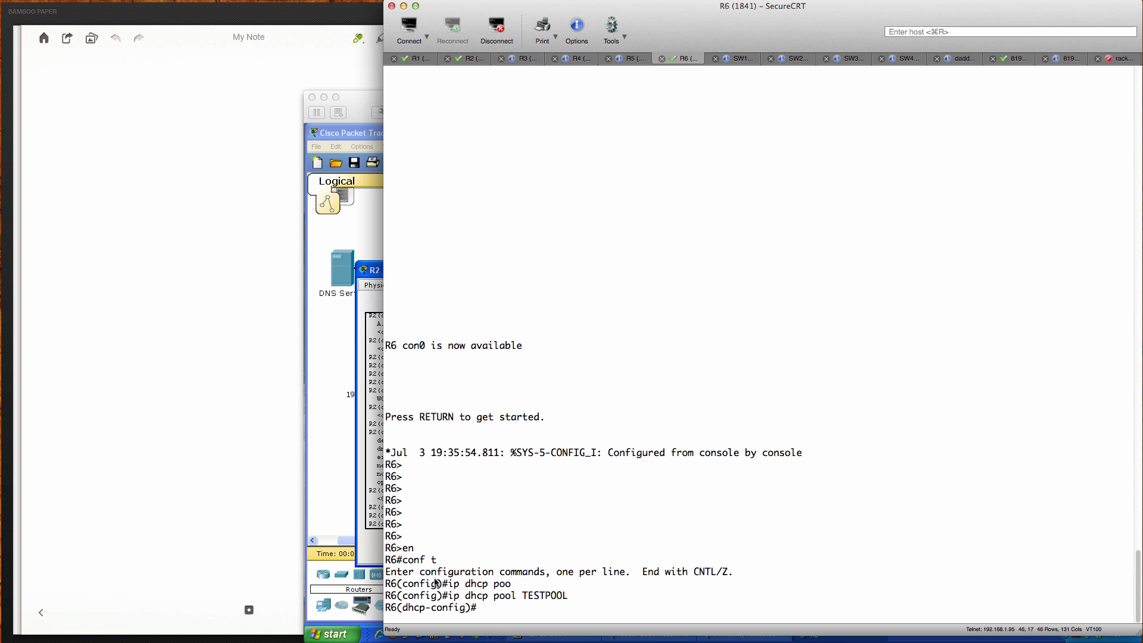
Check R6's IOS version with do sh ver and list all of its DHCP pool configuration commands
text(do sh ver)
key(Return)
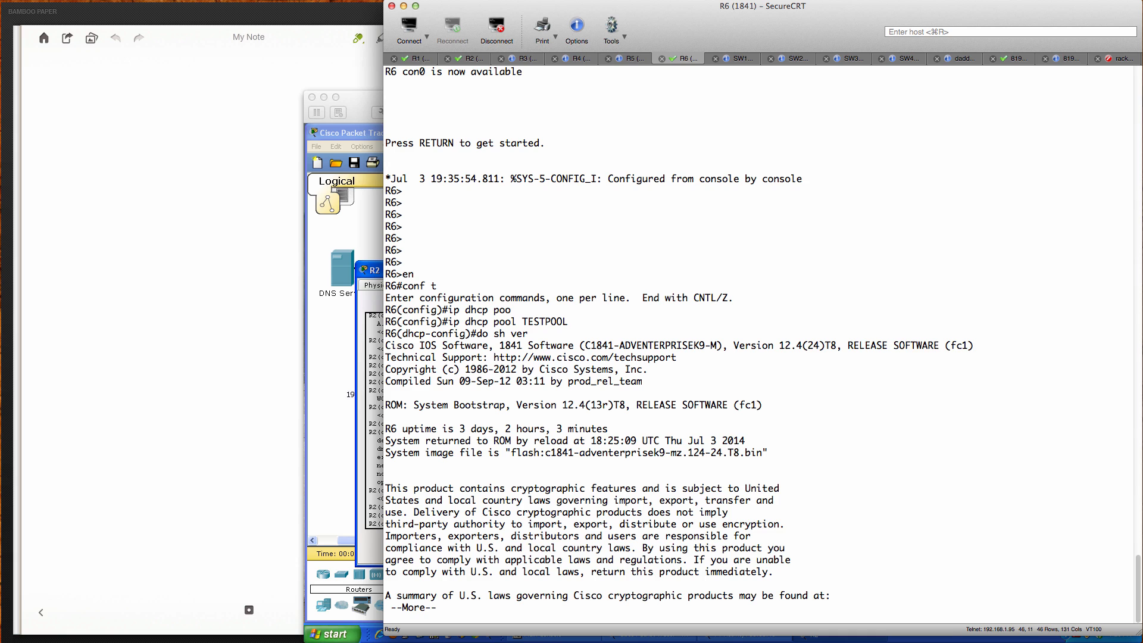
key(q)
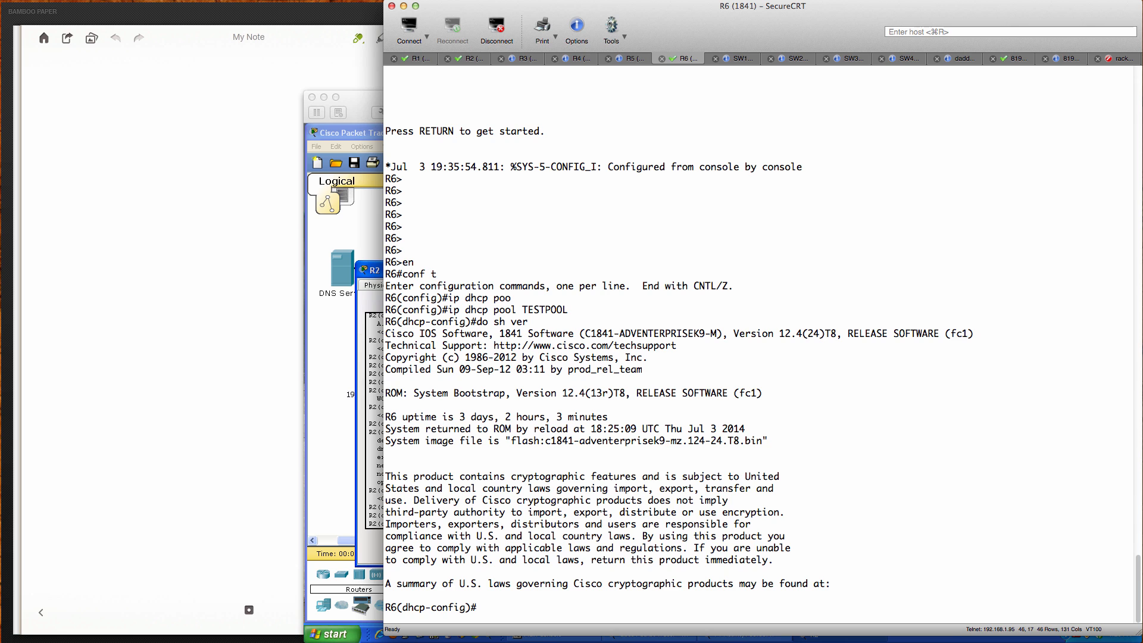
text(?)
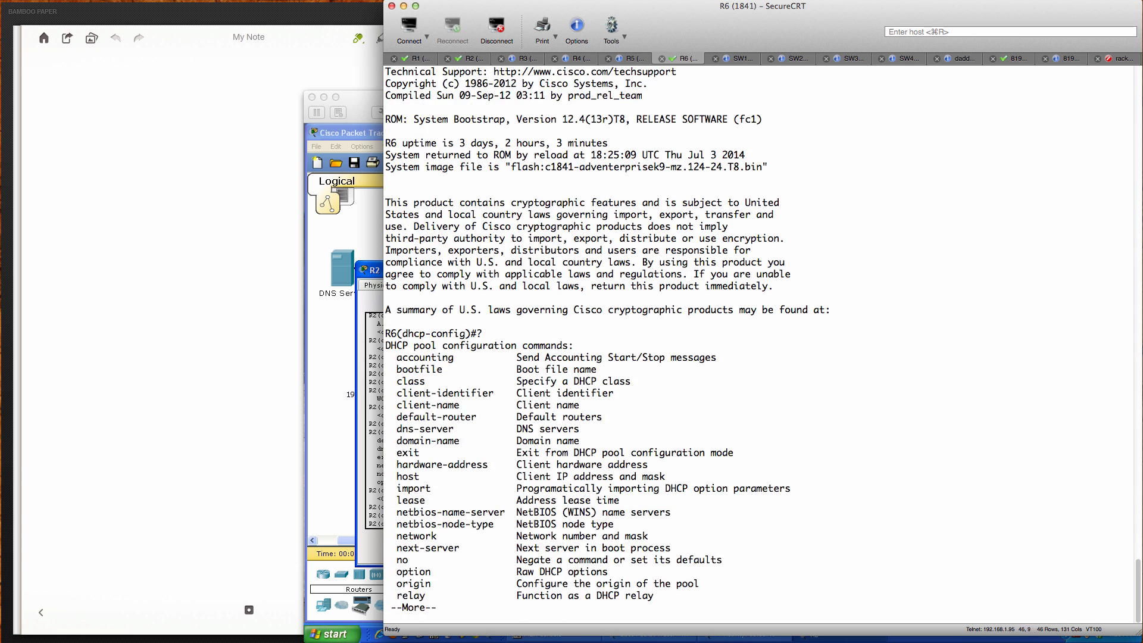
key(space)
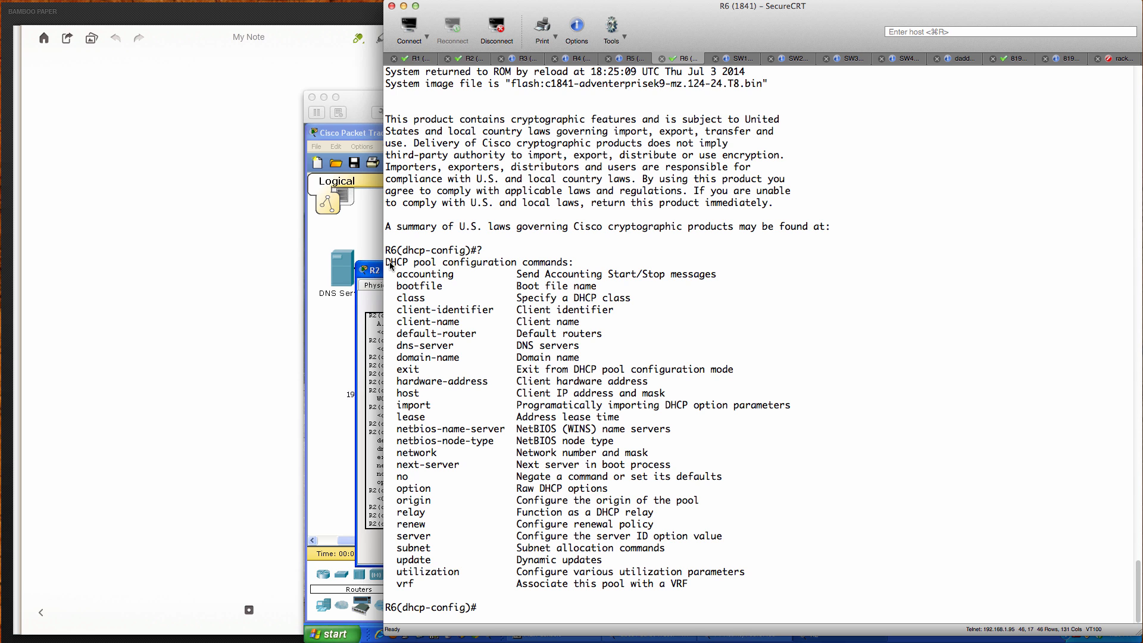
Highlight R6's DHCP pool command list, return to R2's console in Packet Tracer and list its pool commands for comparison
drag(388, 263, 734, 600)
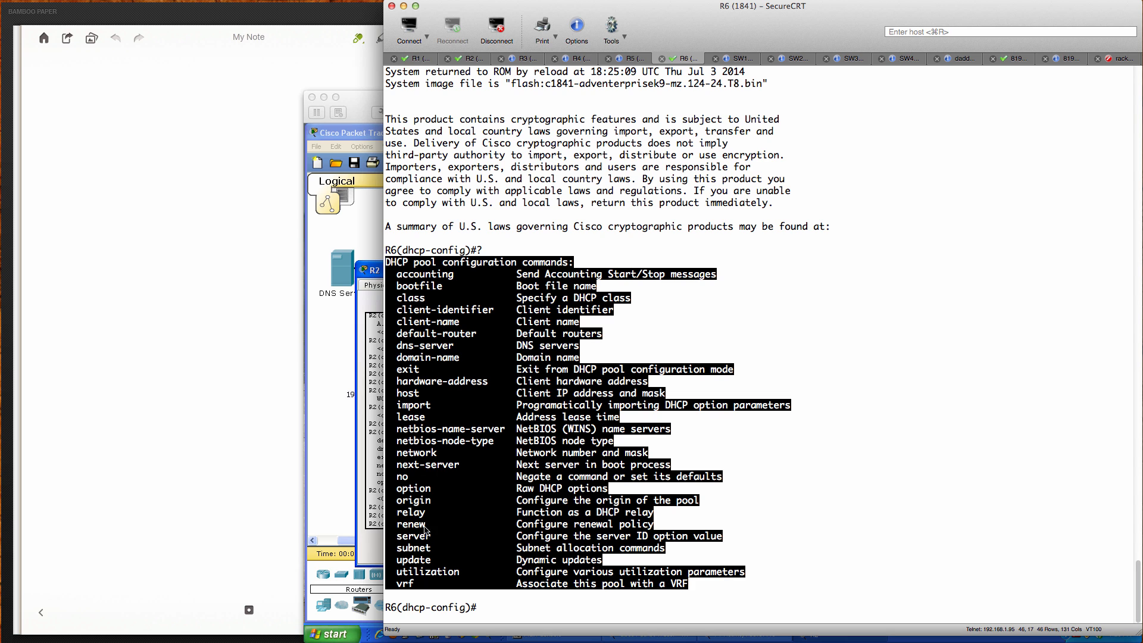
click(720, 456)
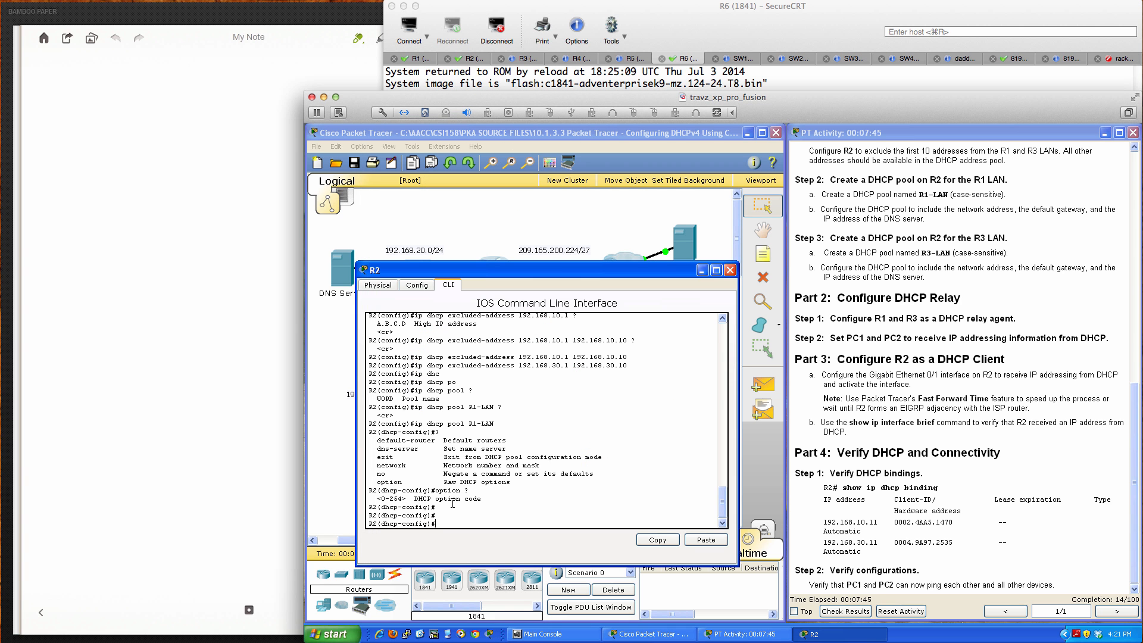
text(?)
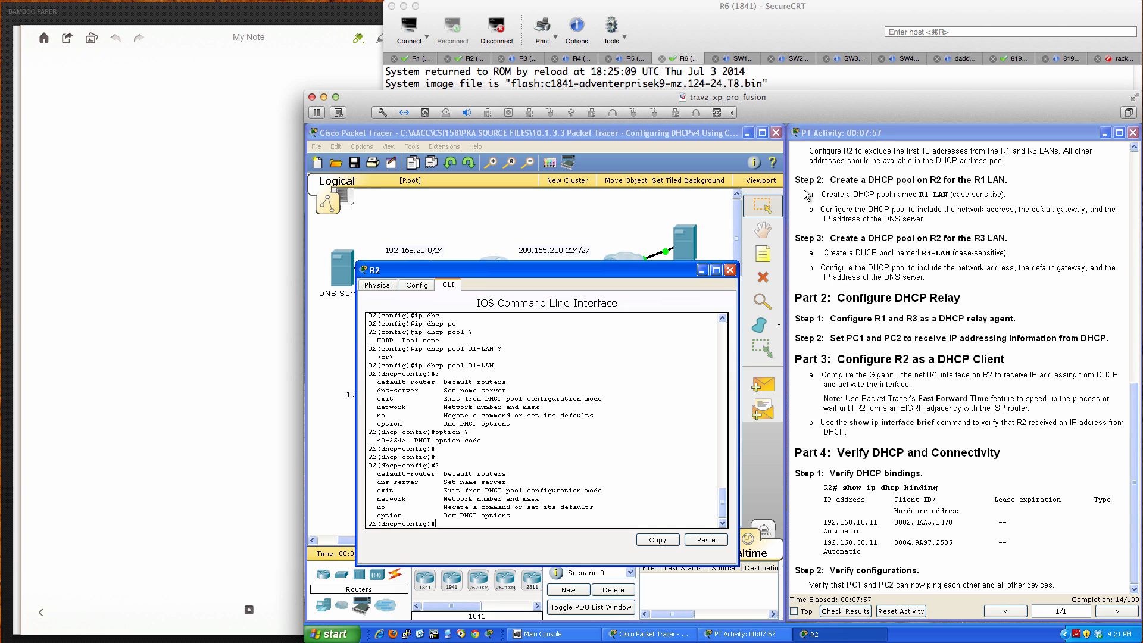
Set the R1-LAN pool's network to 192.168.10.0 with mask 255.255.255.0, checking the command help for the mask argument
click(622, 519)
key(Return)
text(ne)
key(Tab)
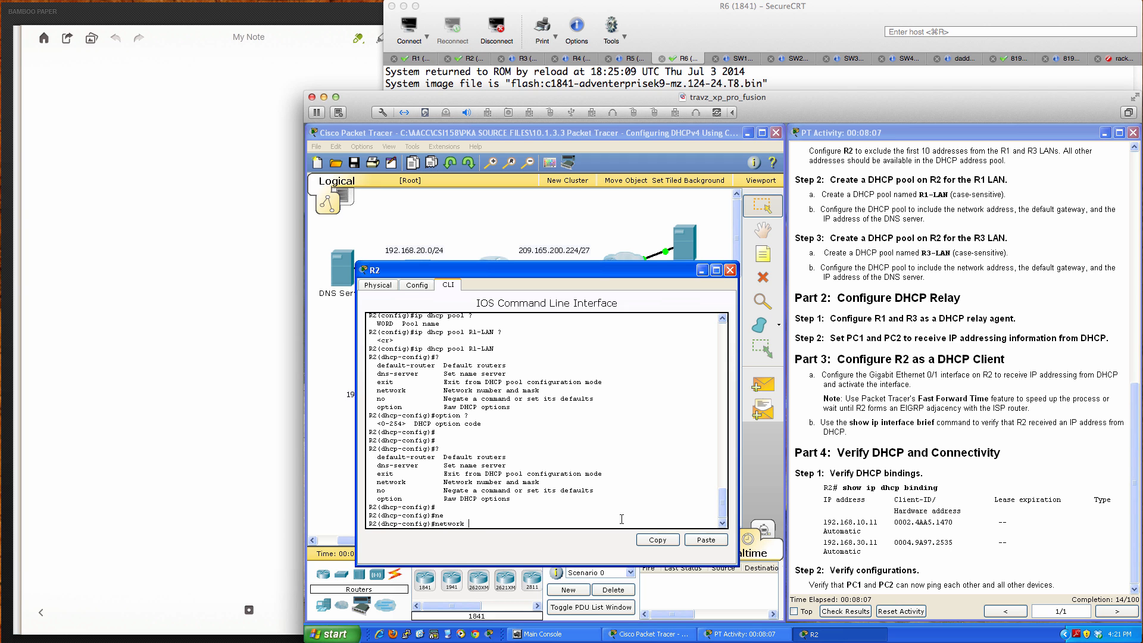
text(192.168.10.0)
text(?)
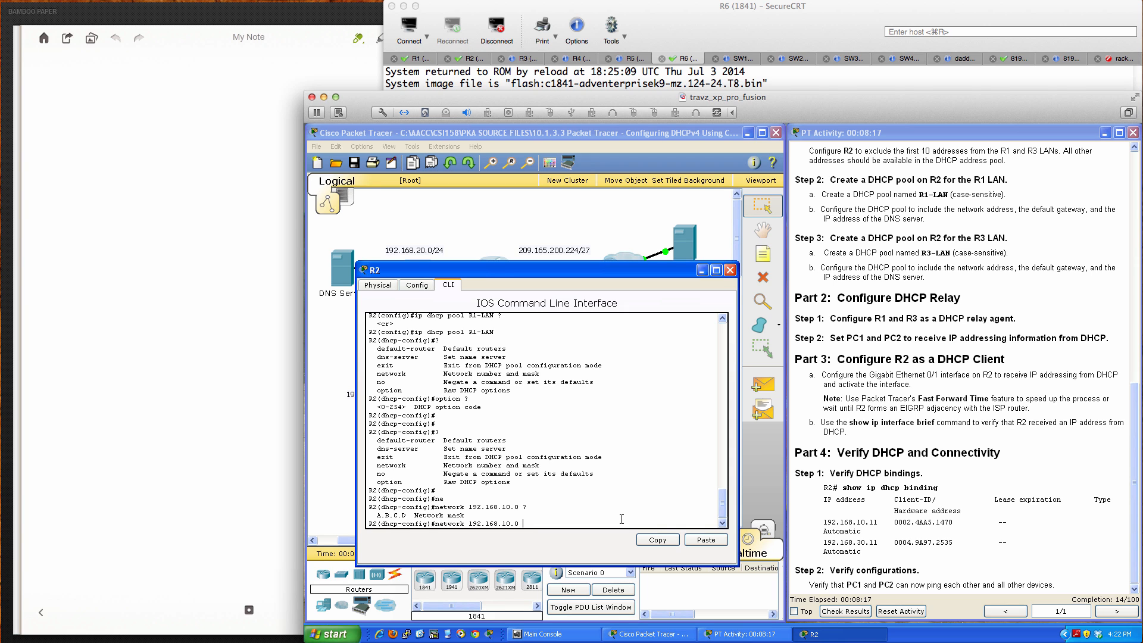
text(255.255.255.0)
key(Return)
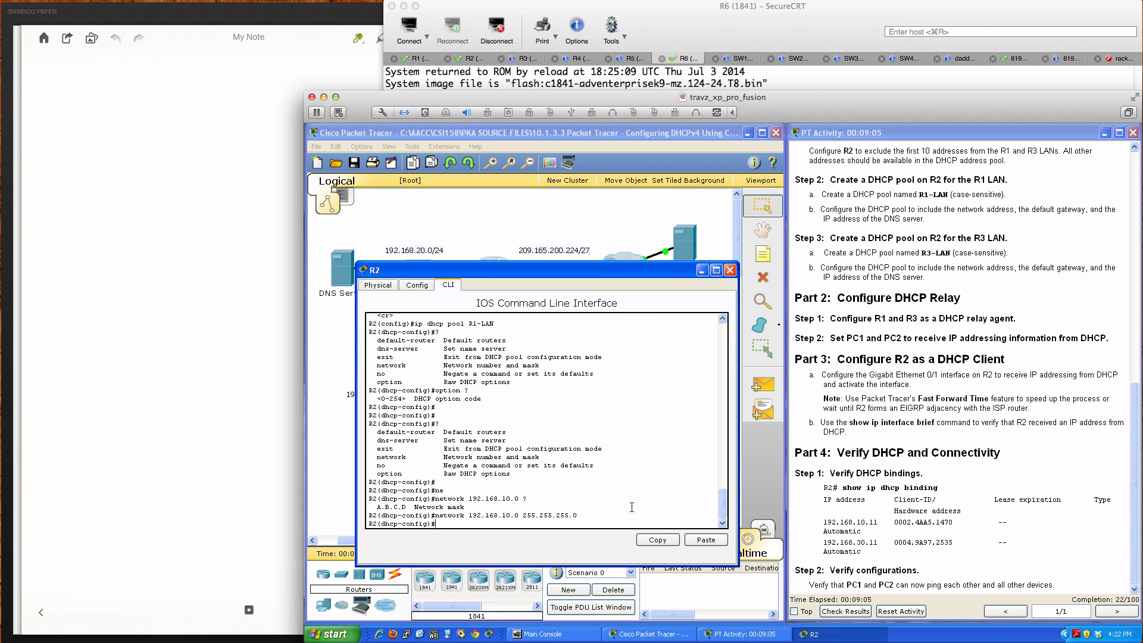
Move the R2 window clear of the topology and list R2's interface addresses with do sh ip inter bri
text(def)
key(Tab)
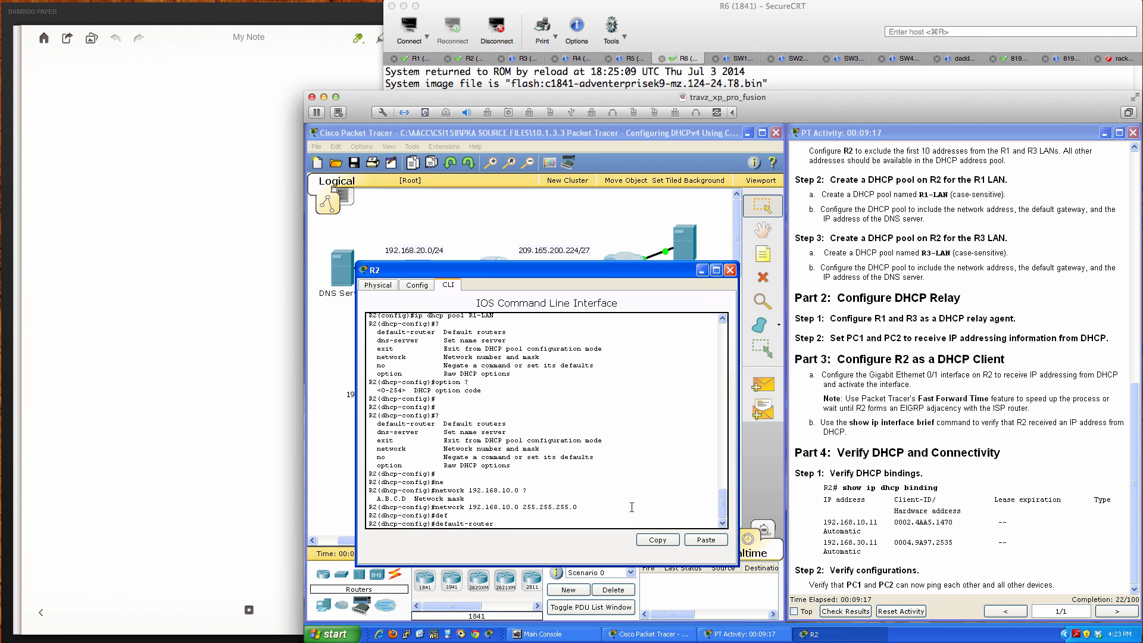
drag(514, 269, 865, 306)
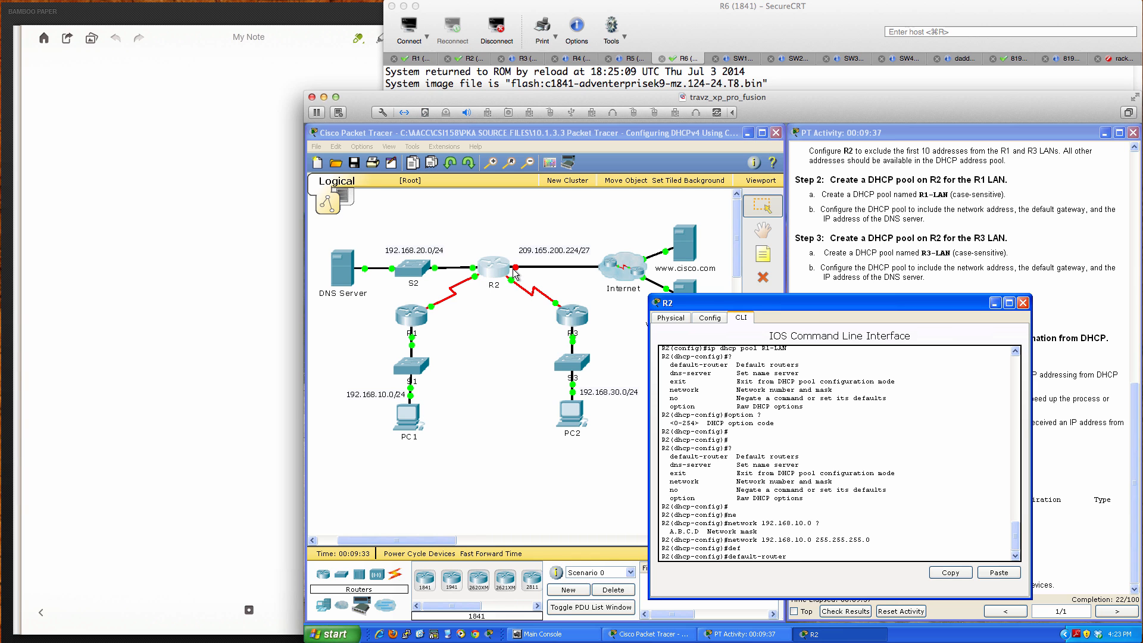
drag(810, 306, 695, 317)
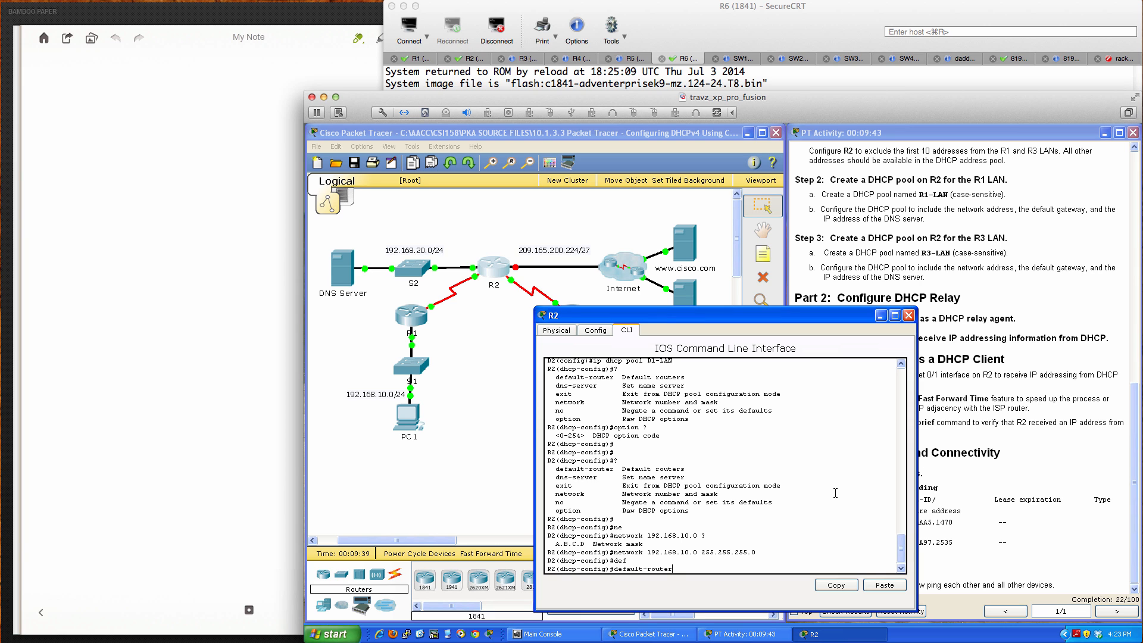
key(BackSpace)
key(BackSpace)
key(BackSpace)
key(BackSpace)
key(BackSpace)
key(BackSpace)
key(BackSpace)
key(BackSpace)
key(BackSpace)
key(BackSpace)
key(BackSpace)
key(BackSpace)
key(BackSpace)
key(BackSpace)
text(do sh ip inter bri)
key(Return)
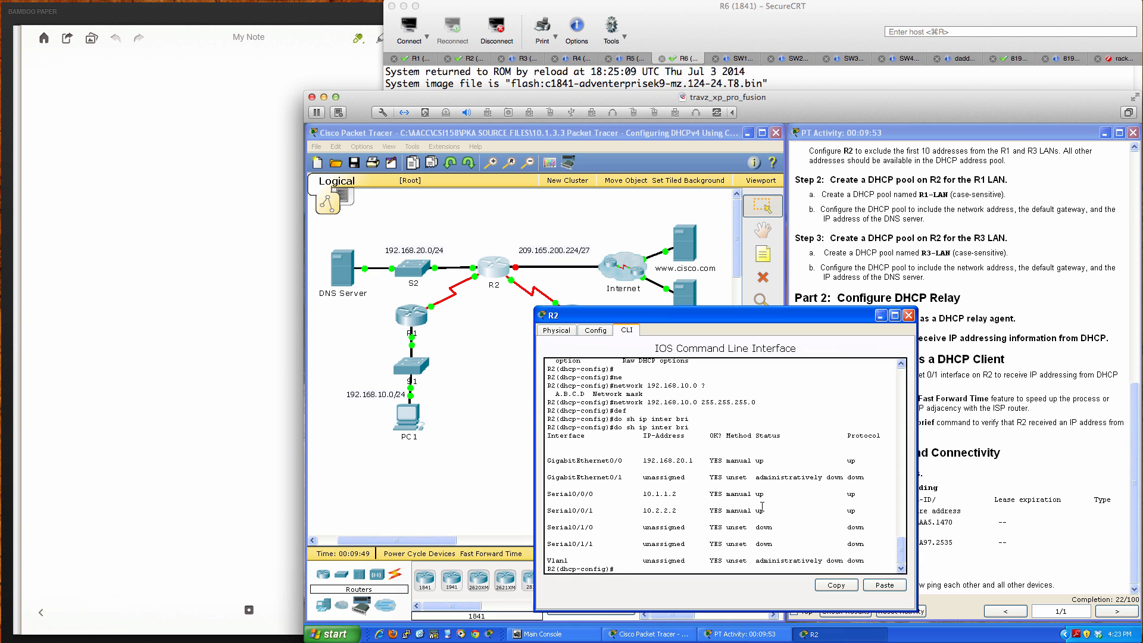
List R2's CDP neighbors with do sh cdp ne and identify the interface and IP address facing R1
text(cdp ne)
key(Return)
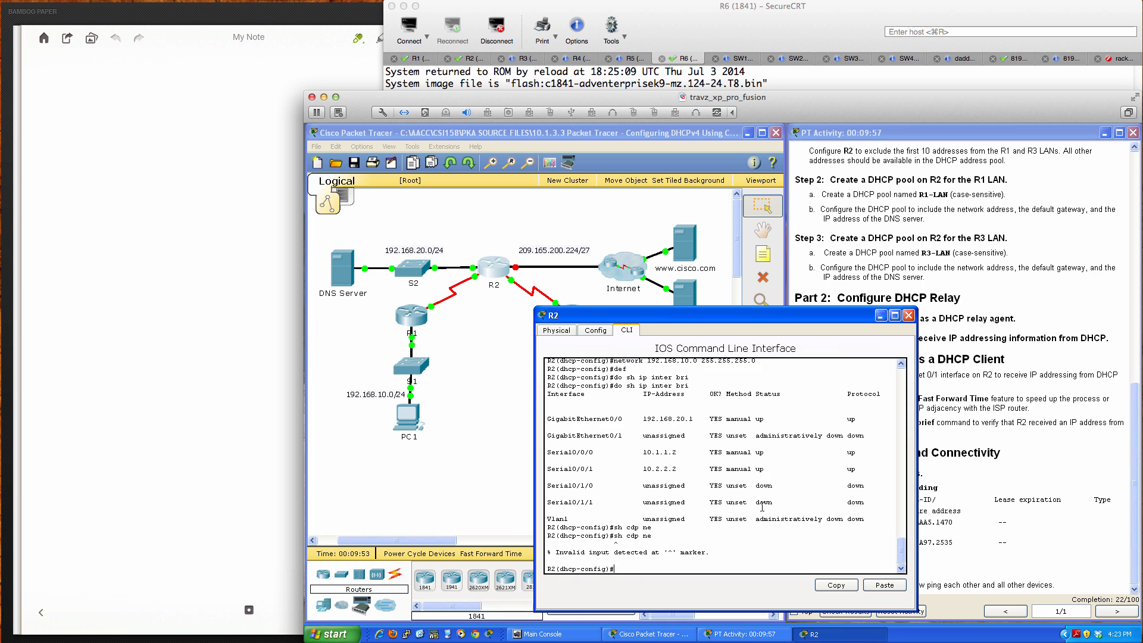
text(do sh cdp ne)
key(Return)
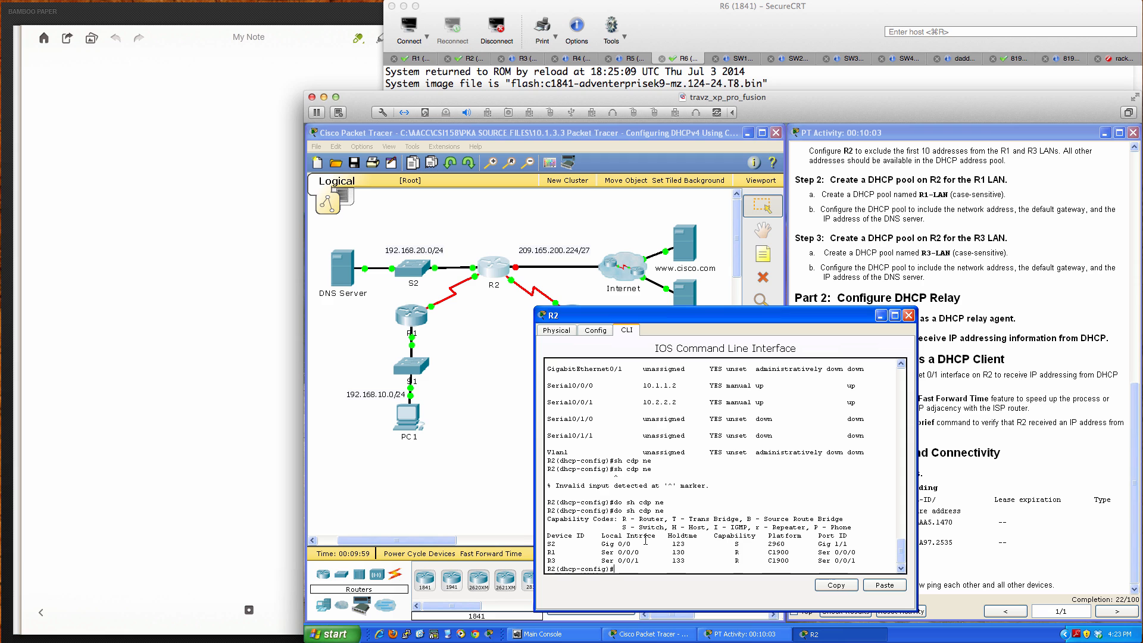
drag(548, 553, 644, 553)
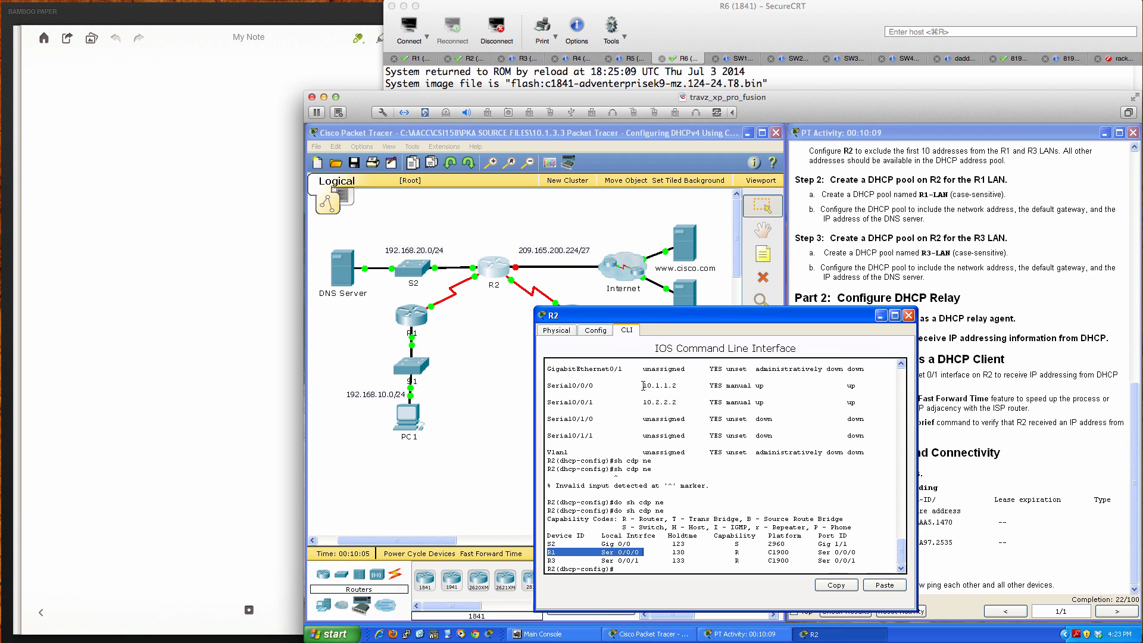
drag(643, 386, 677, 386)
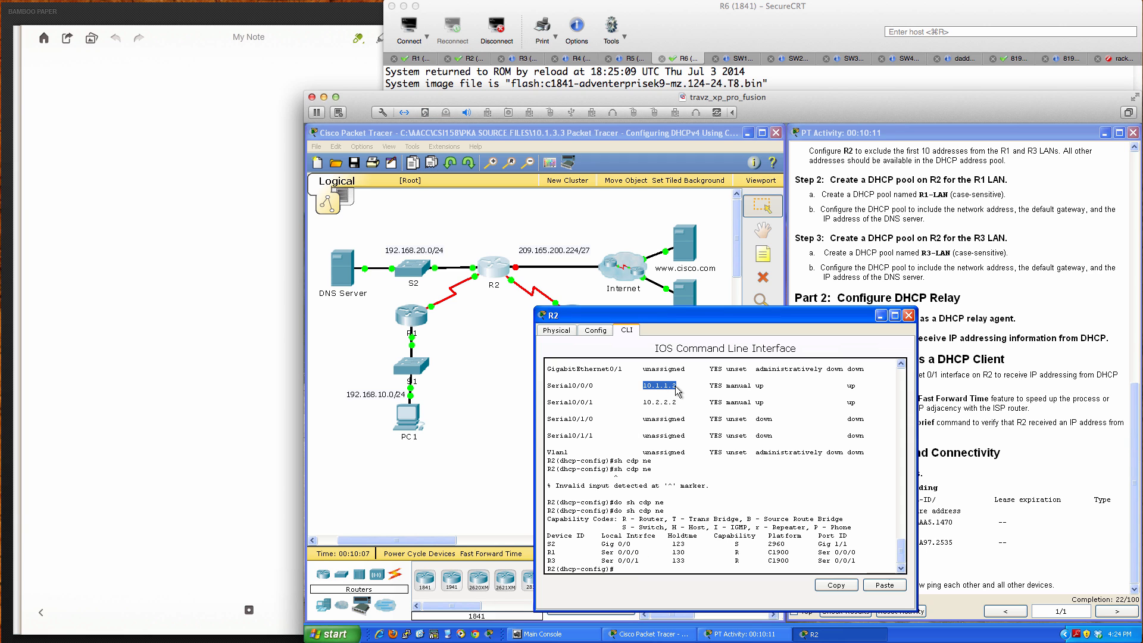
click(549, 386)
drag(549, 386, 677, 387)
click(747, 484)
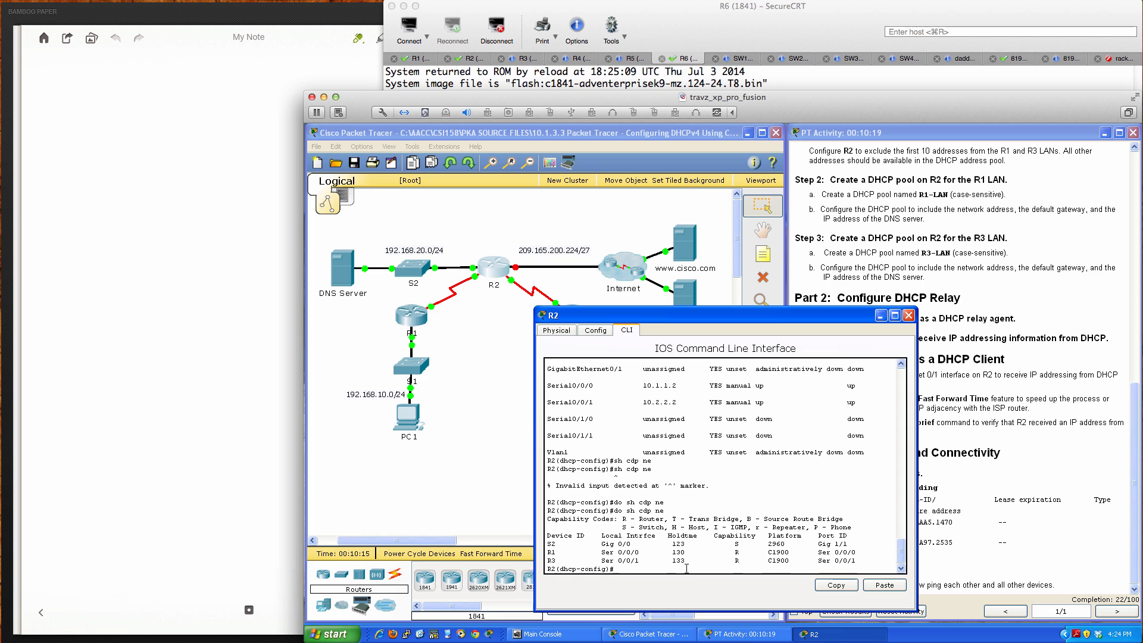
Set the R1-LAN pool's default router to 10.1.1.2, checking the command help for further arguments
text(def)
key(Tab)
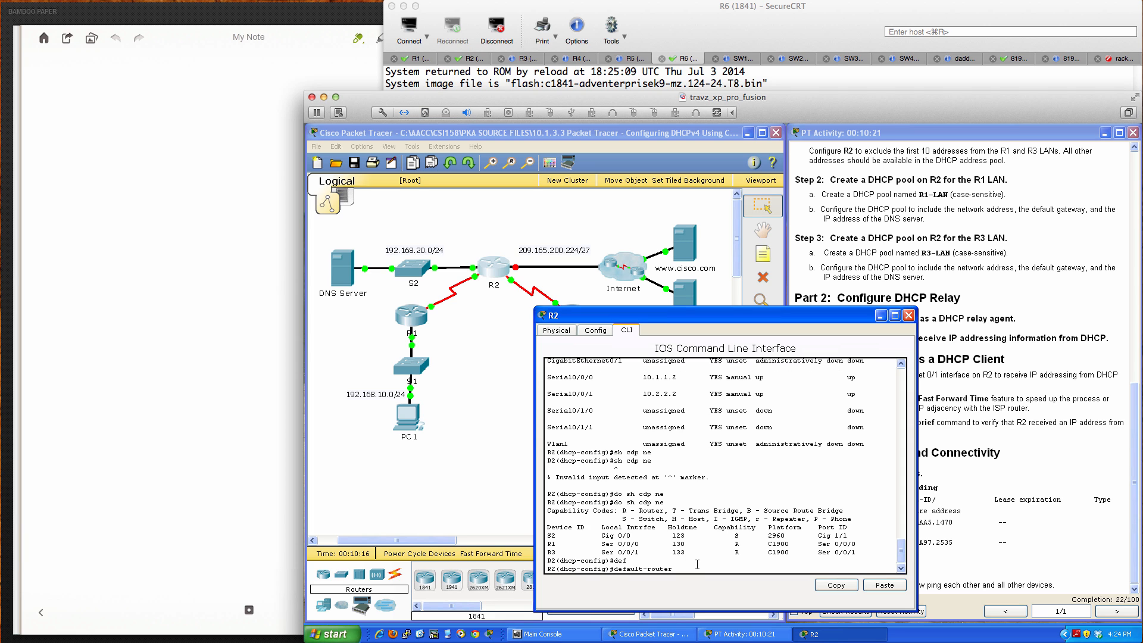
text(10.1.1.2 ?)
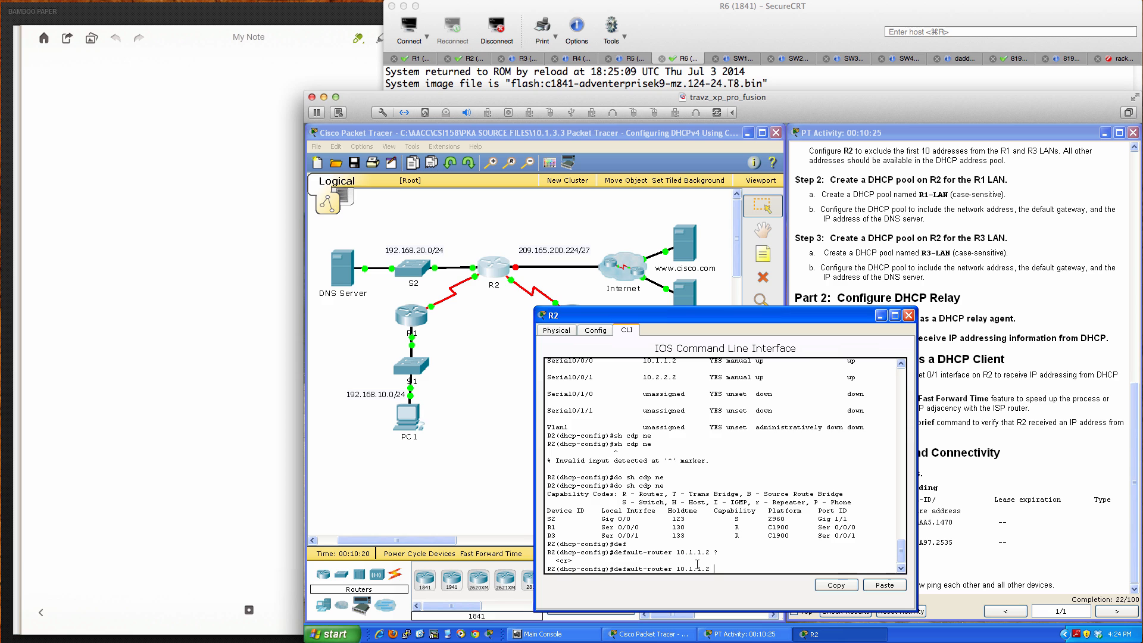
key(Return)
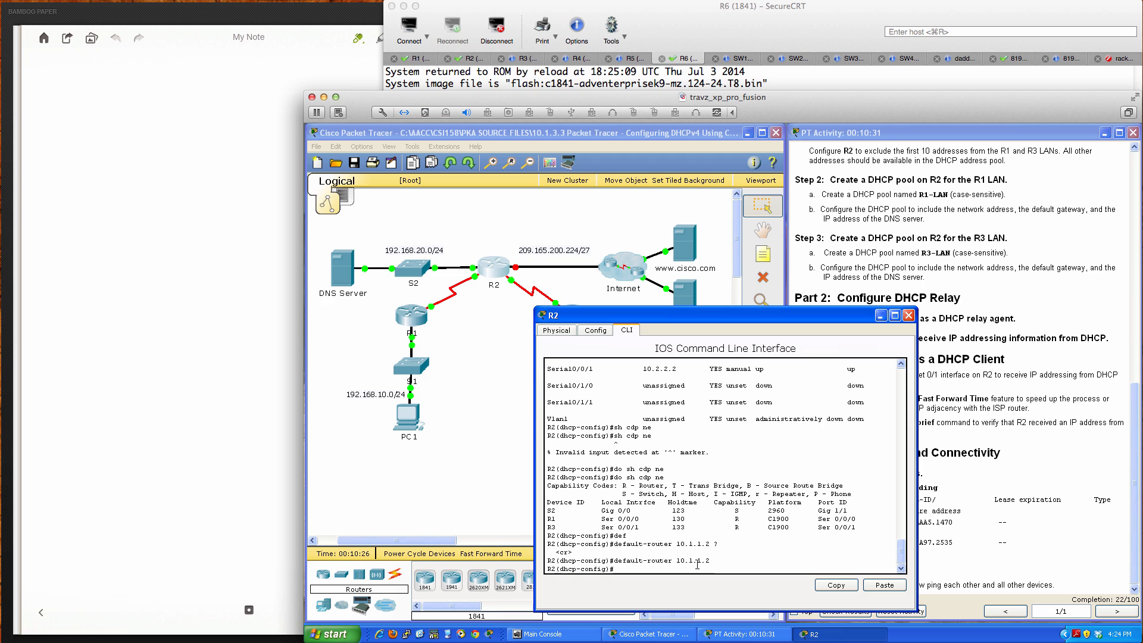
Set the R1-LAN pool's DNS server to 192.168.20.254 and exit DHCP pool configuration mode
text(dn)
key(Tab)
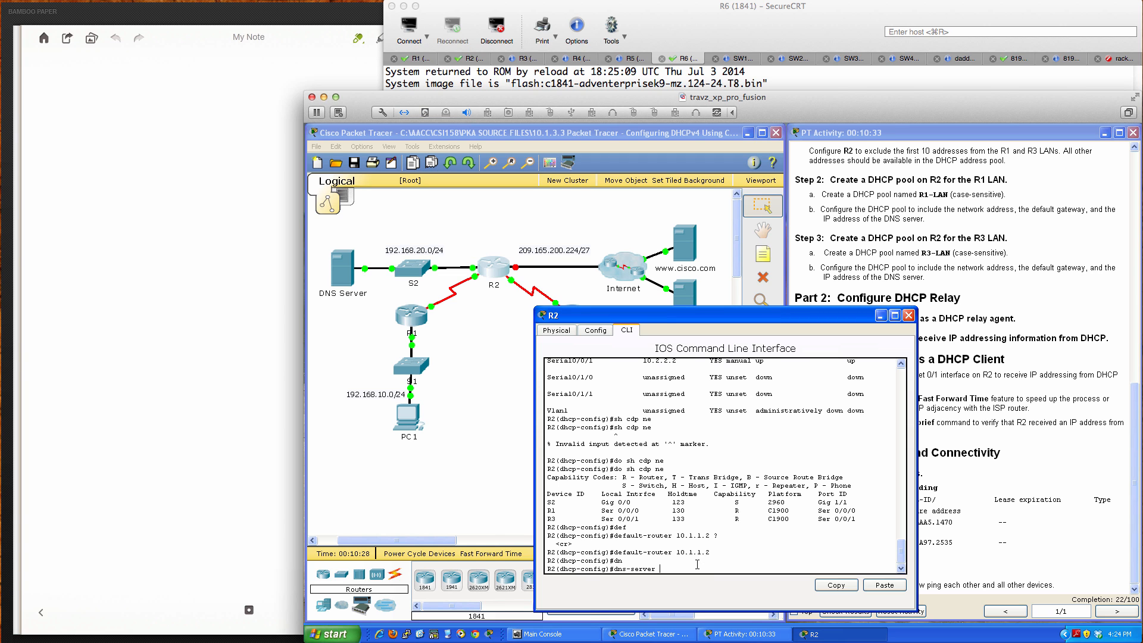
text(192.168.20.254)
key(Return)
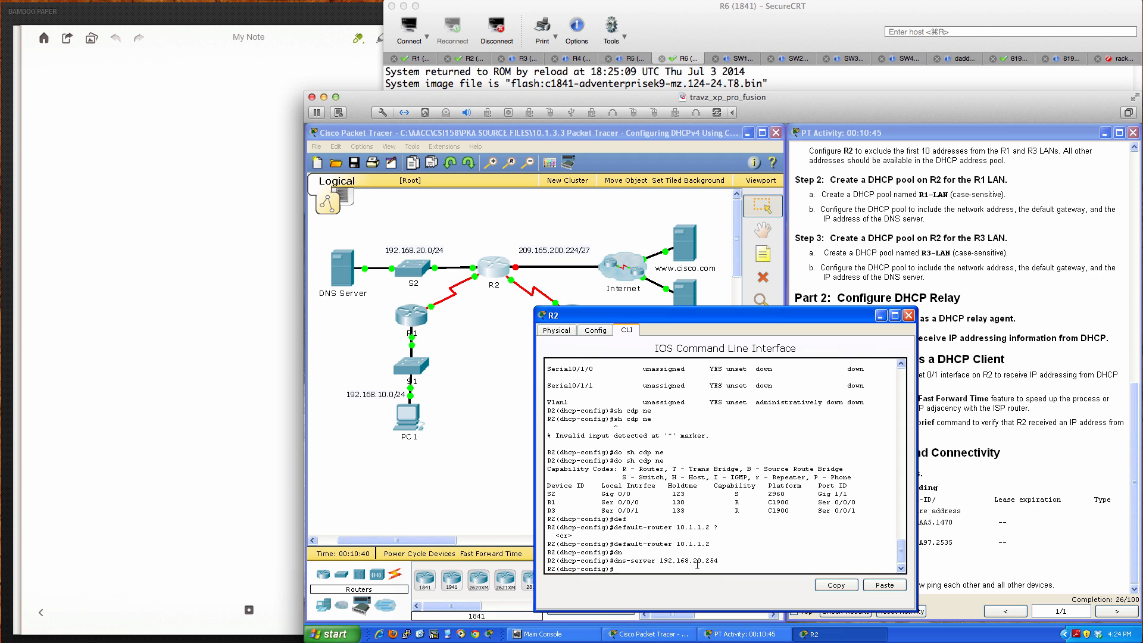
key(Return)
key(Return)
key(Return)
key(Return)
text(exit)
key(Return)
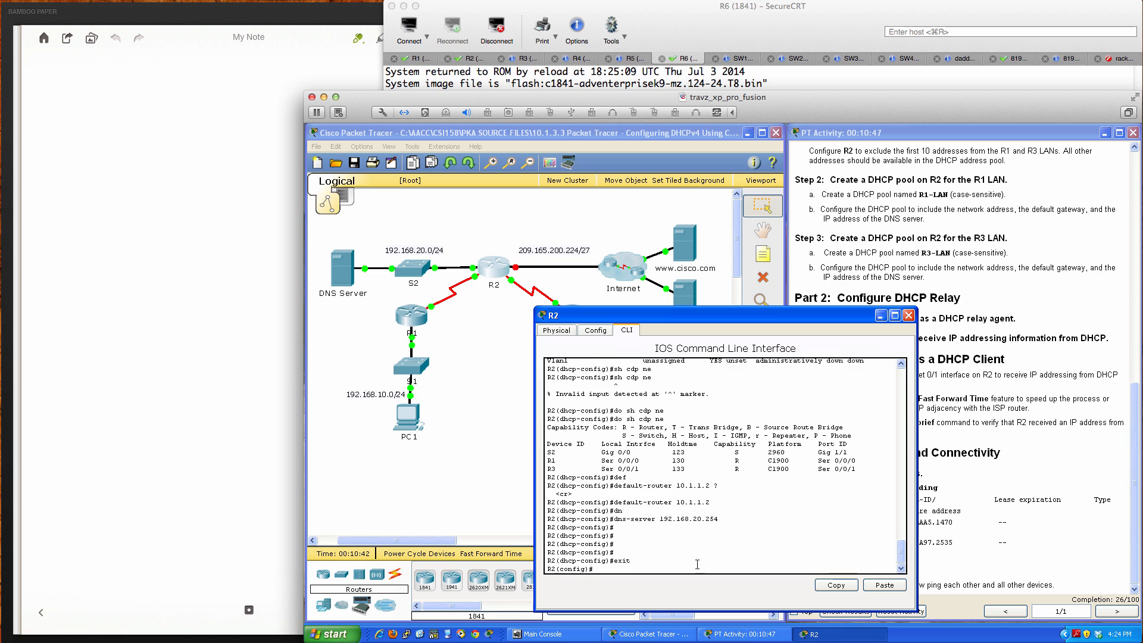
Create a DHCP pool named R3-LAN on R2 and enter its configuration mode
key(Return)
key(Return)
key(Return)
key(Return)
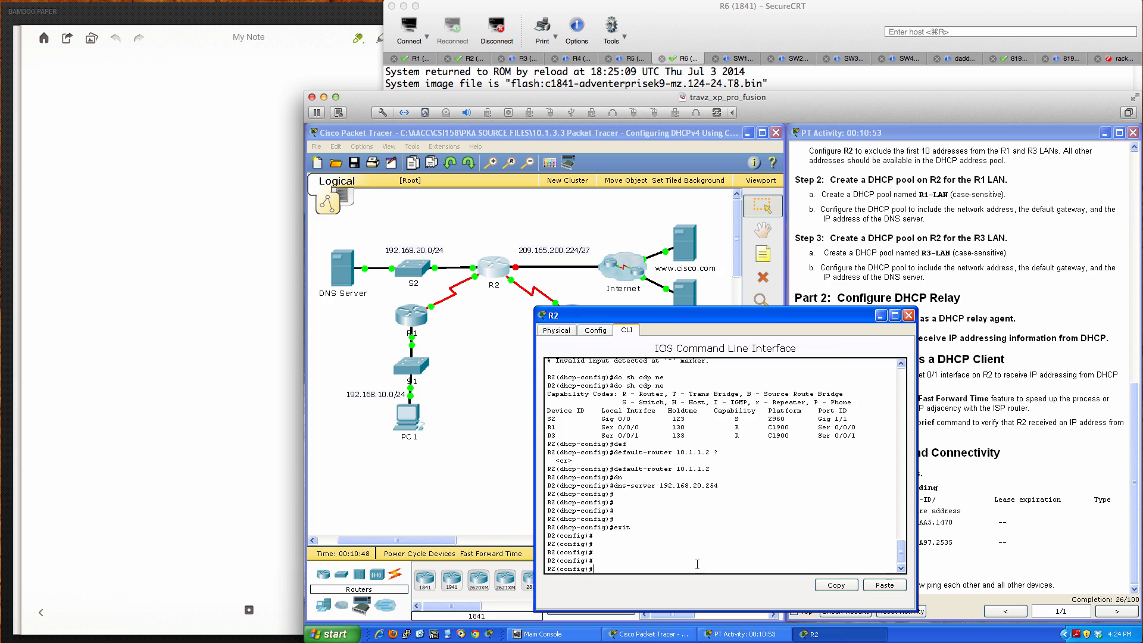
text(ip dhcp)
key(Tab)
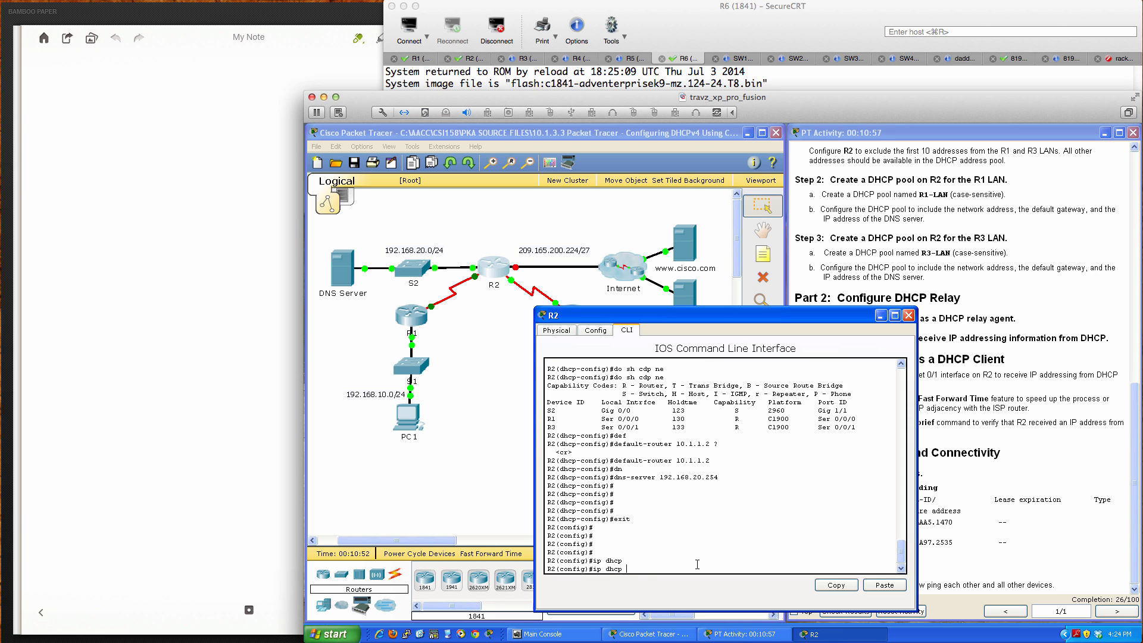
text(po)
key(Tab)
text(R)
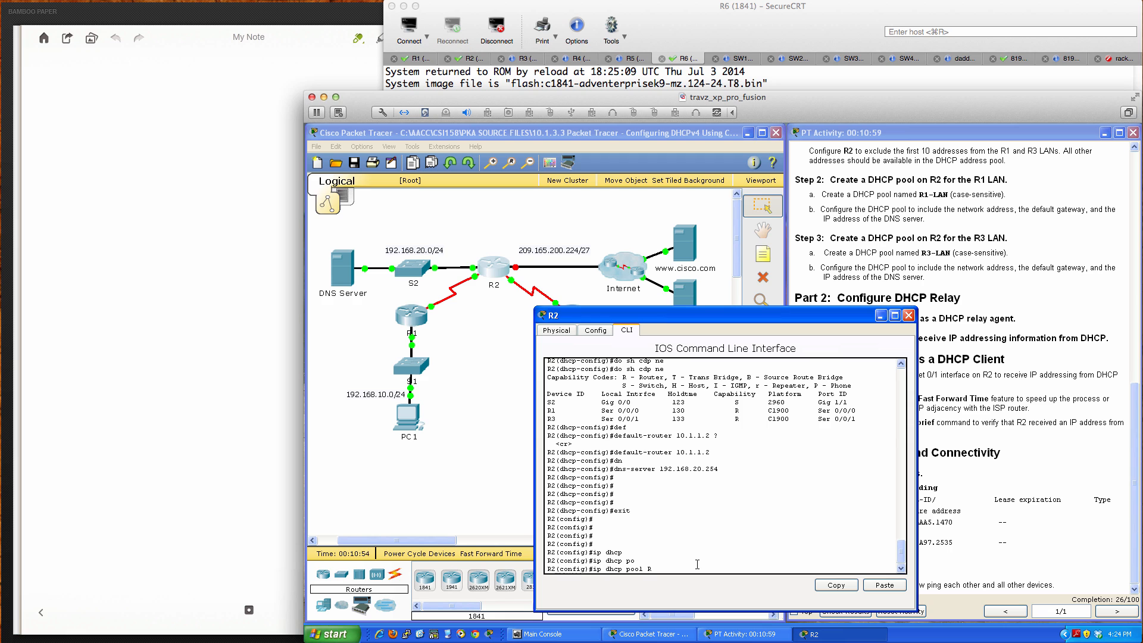
text(3-LAN)
key(Return)
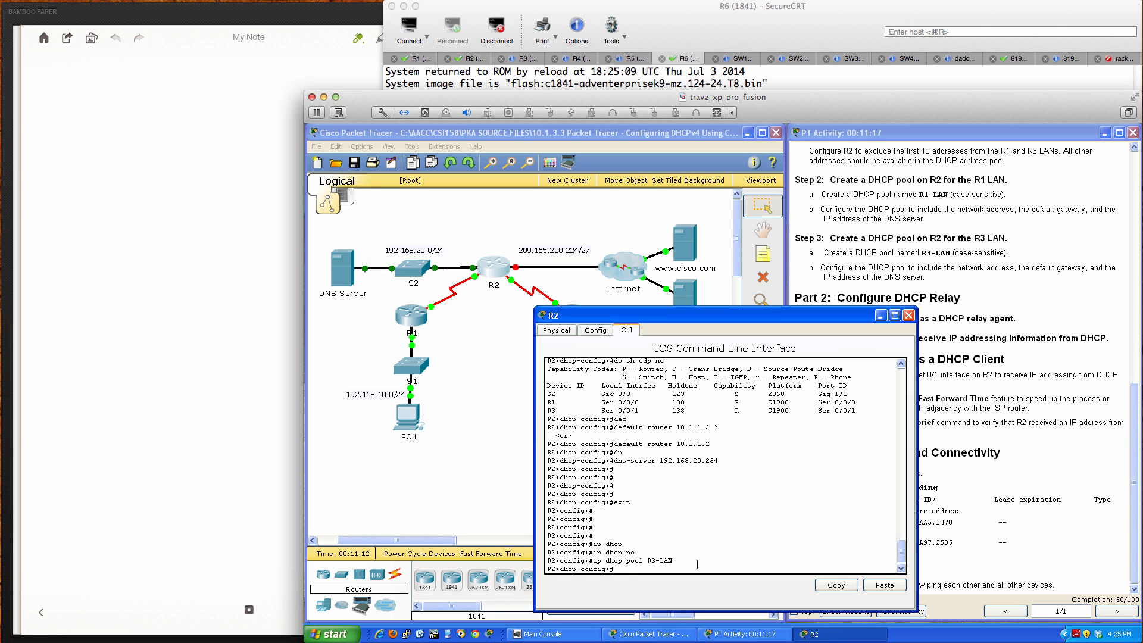
List the available pool commands and set the R3-LAN pool's network to 192.168.30.0 with mask 255.255.255.0
text(?)
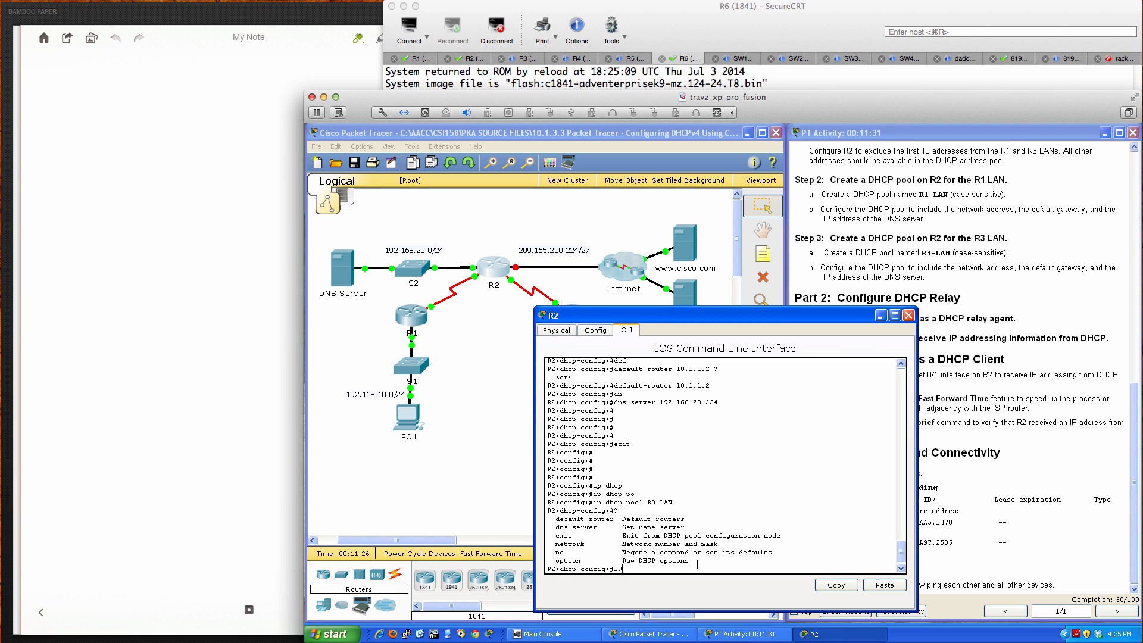
key(BackSpace)
key(BackSpace)
key(BackSpace)
key(BackSpace)
text(nd)
key(BackSpace)
text(e)
key(Tab)
text(192.16)
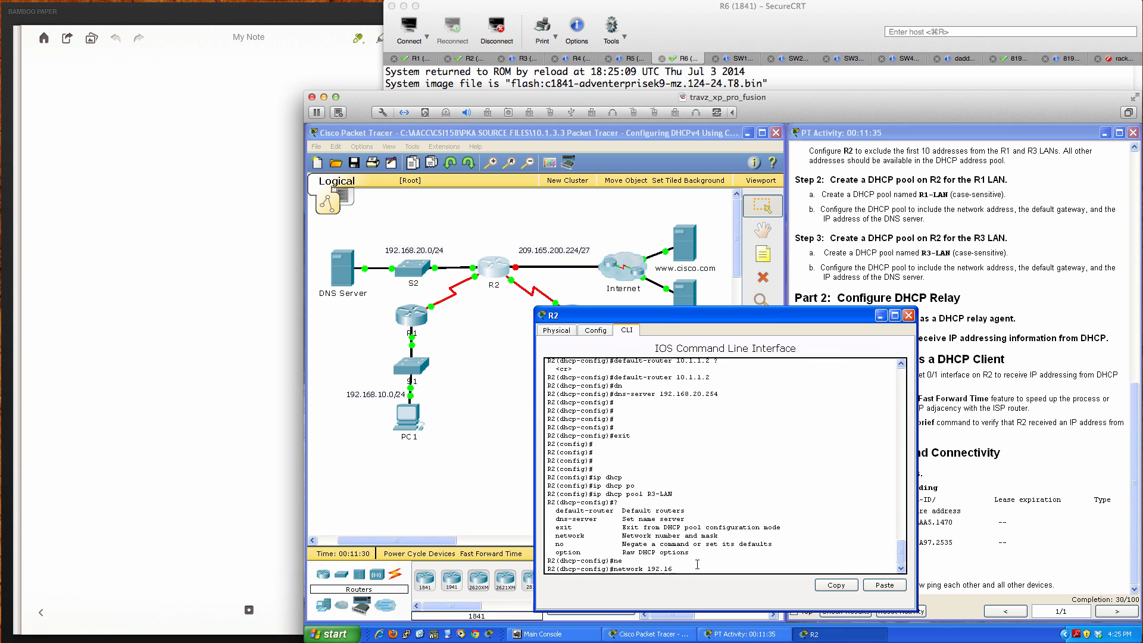
text(8.30.0 255.255.255.0)
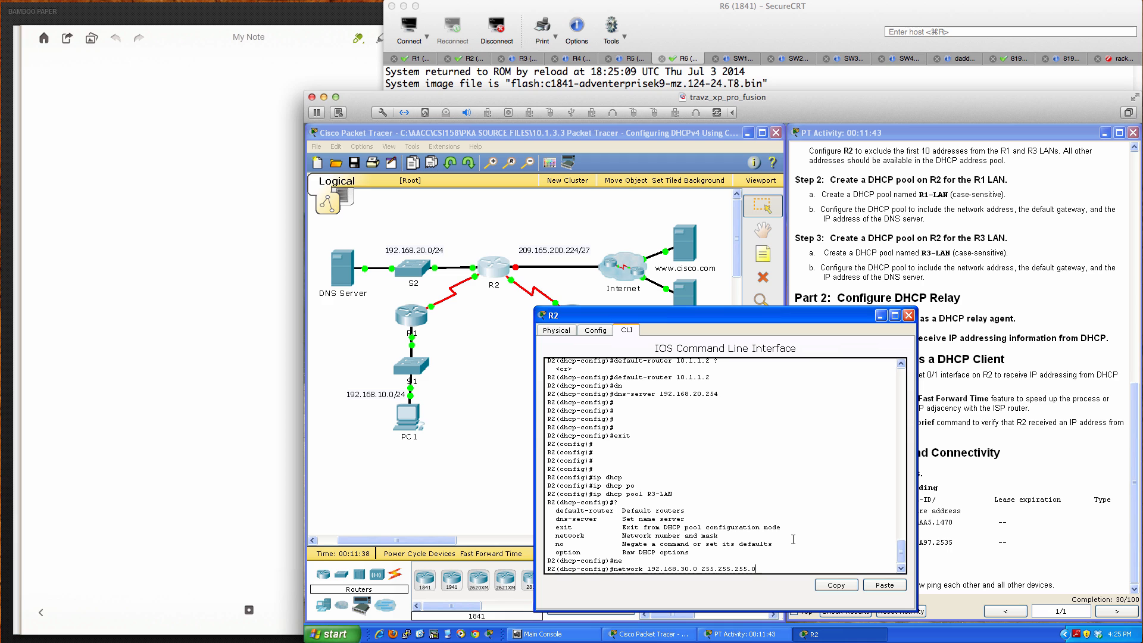
key(Return)
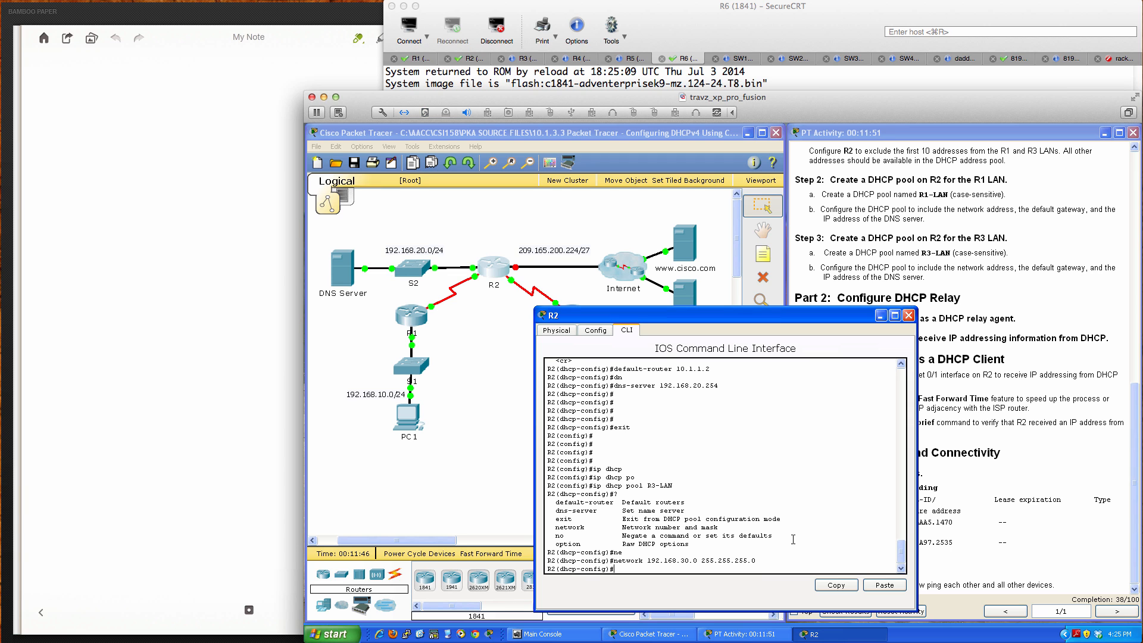
Clear the started default-router command and check R2's CDP neighbors with do sh cdp ne for the interface facing R3
text(de)
key(Tab)
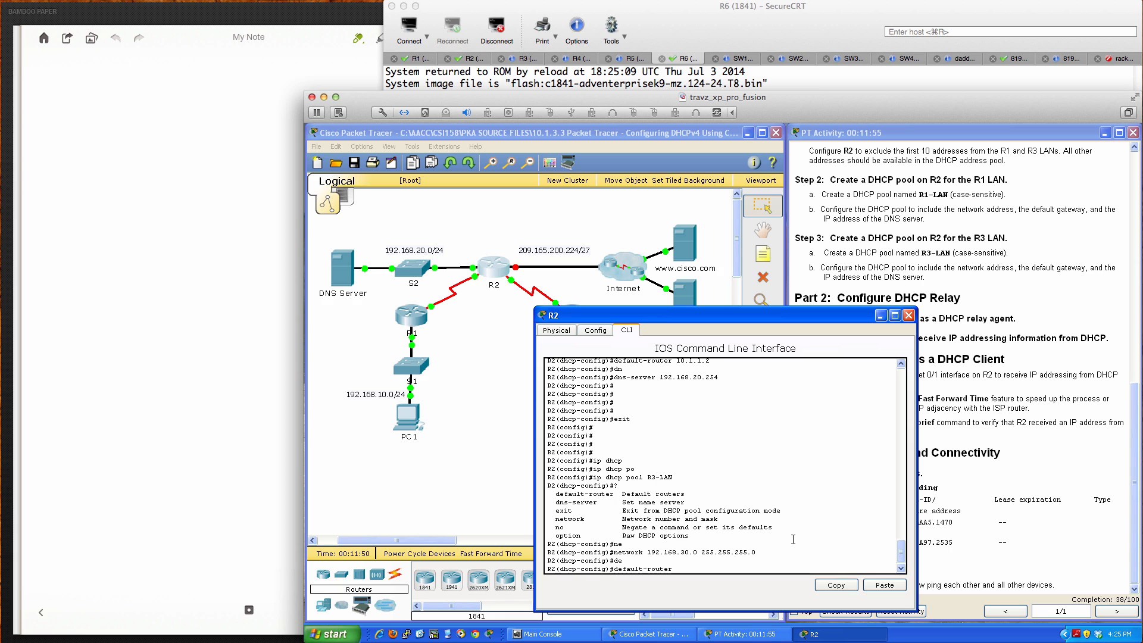
key(BackSpace)
key(BackSpace)
key(BackSpace)
key(BackSpace)
key(BackSpace)
key(BackSpace)
key(BackSpace)
key(BackSpace)
key(BackSpace)
key(BackSpace)
key(BackSpace)
key(BackSpace)
key(BackSpace)
key(BackSpace)
text(sh cdp n)
key(BackSpace)
key(BackSpace)
key(BackSpace)
key(BackSpace)
key(BackSpace)
key(BackSpace)
text(do sh cdp ne)
key(Tab)
key(Return)
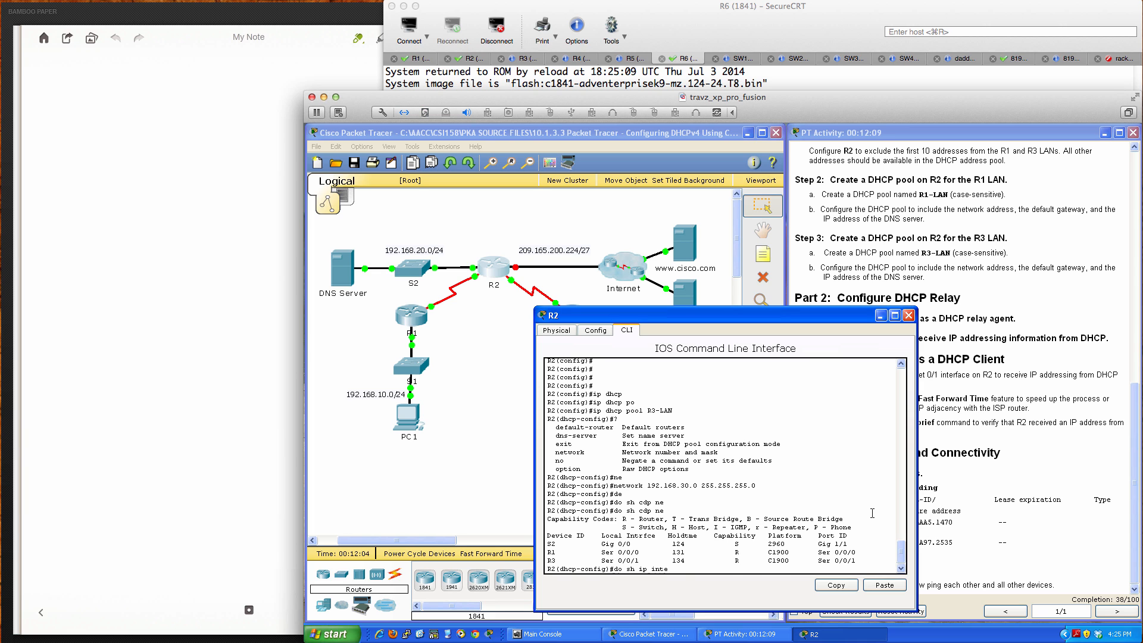
List R2's interface addresses again with do sh ip inter bri, correcting the mistyped keyword
key(Return)
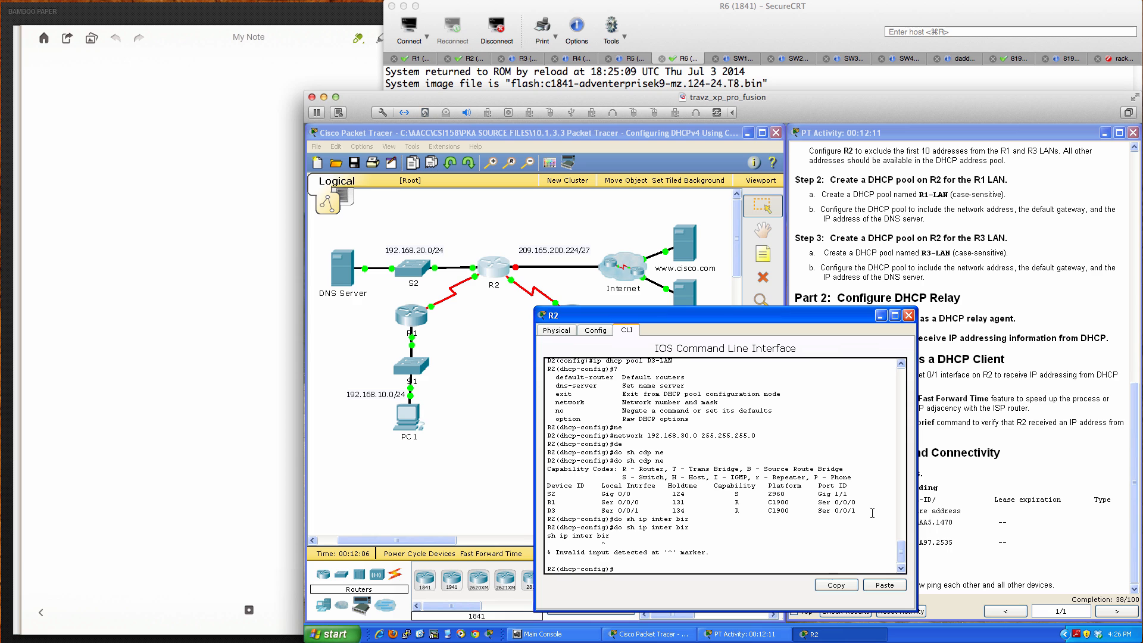
key(Up)
key(BackSpace)
key(BackSpace)
text(ri)
key(Return)
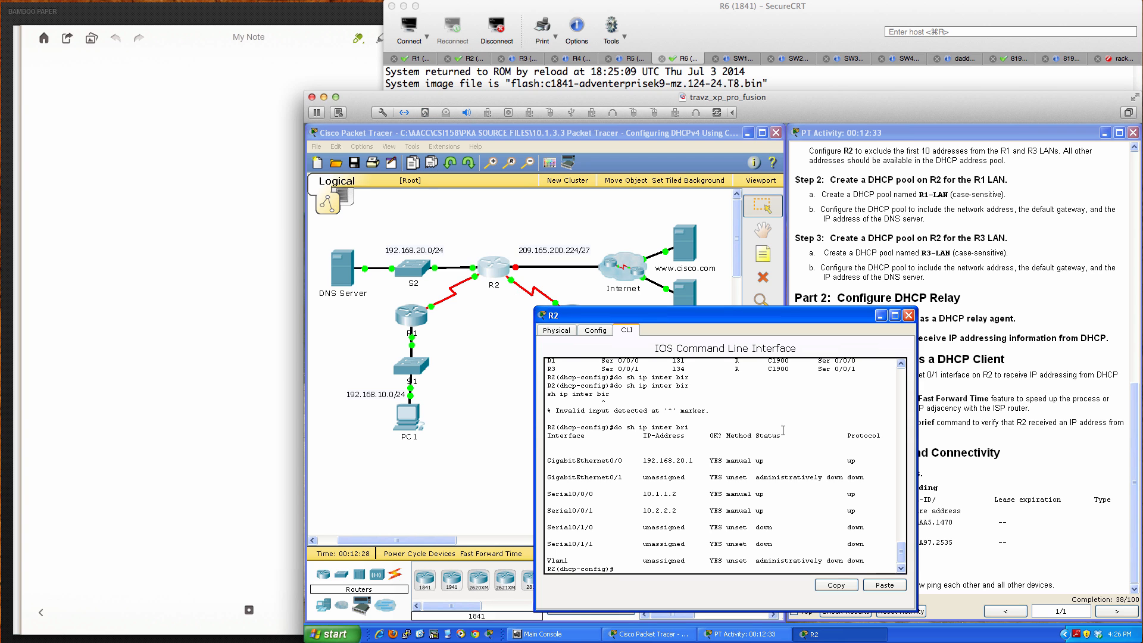
Set the R3-LAN pool's default router to 10.2.2.2
text(def)
key(Tab)
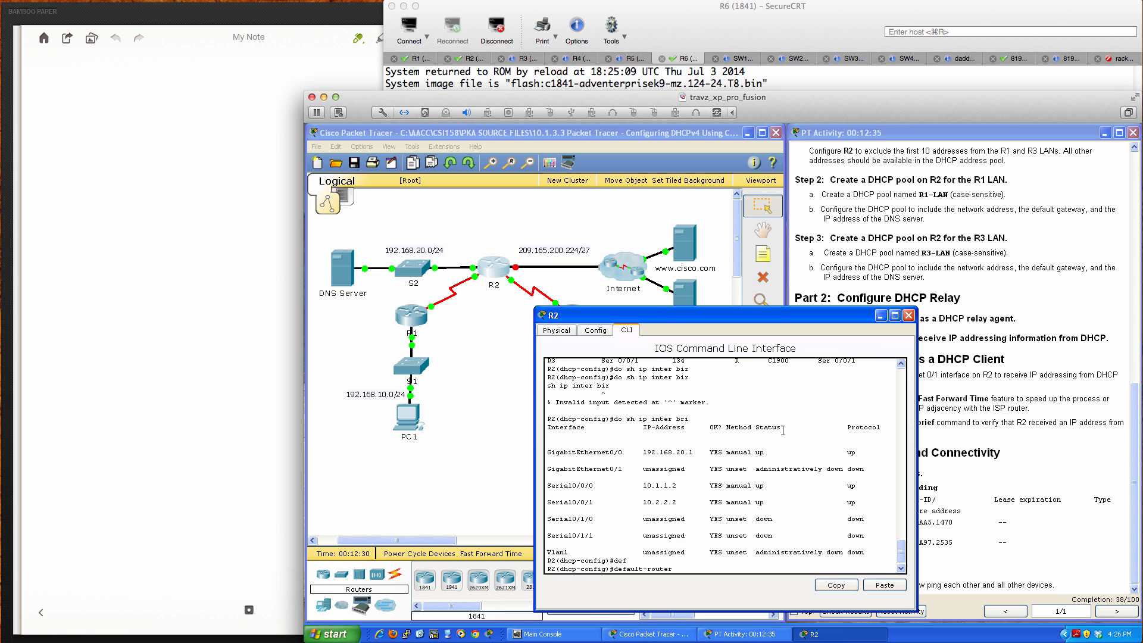
text(10.2.2.2)
key(Return)
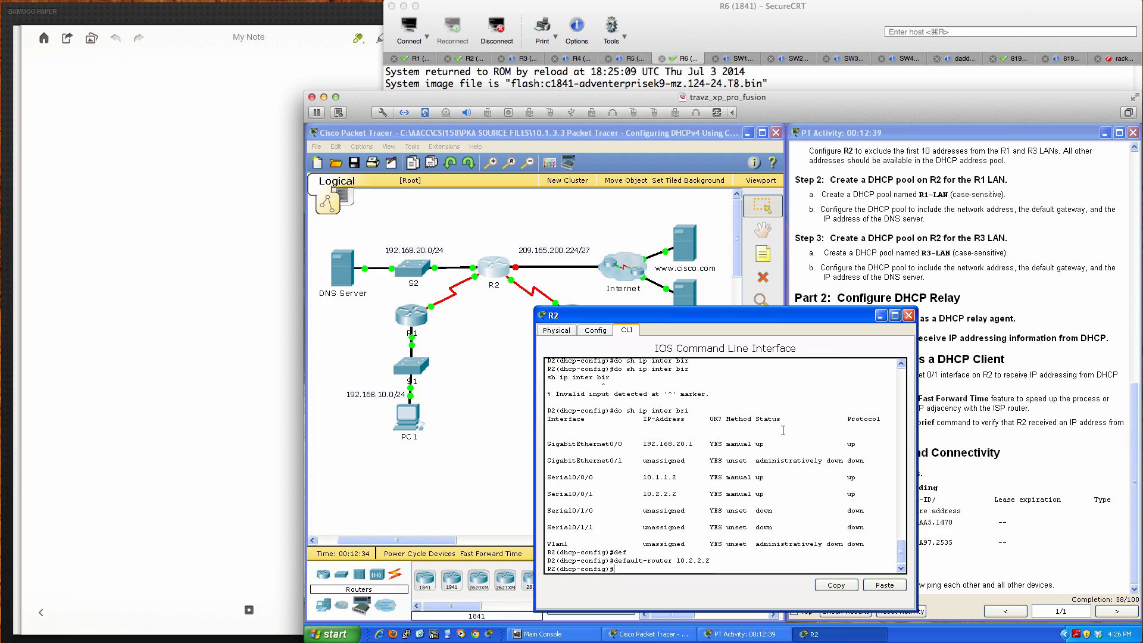
Set the R3-LAN pool's DNS server to 192.168.20.254
text(dn)
key(Tab)
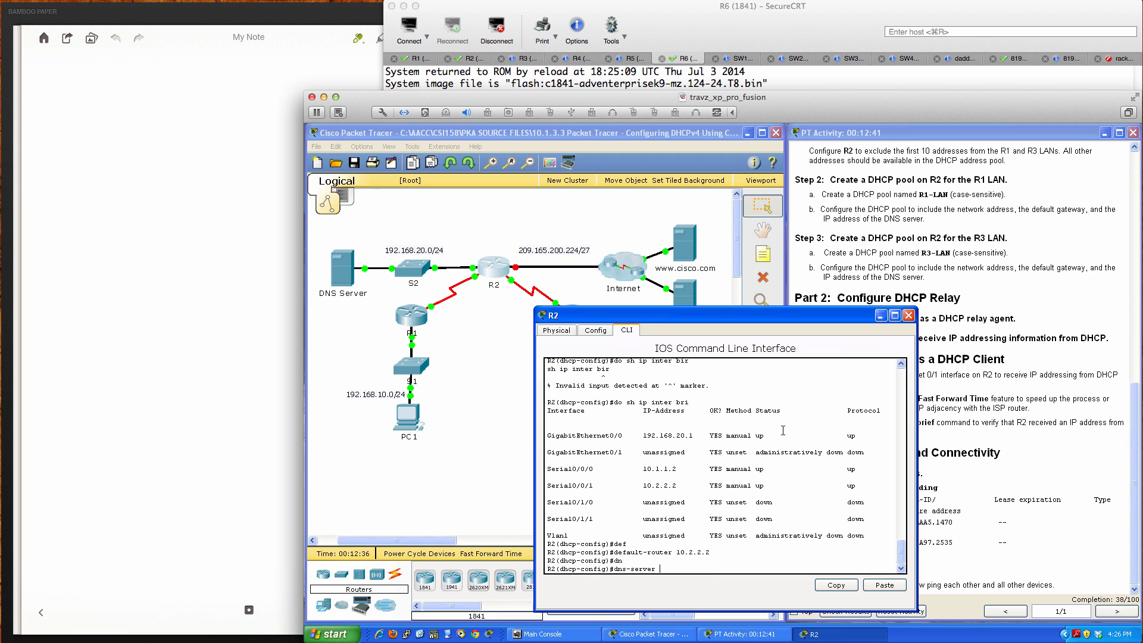
text(192.168.20.254)
key(Return)
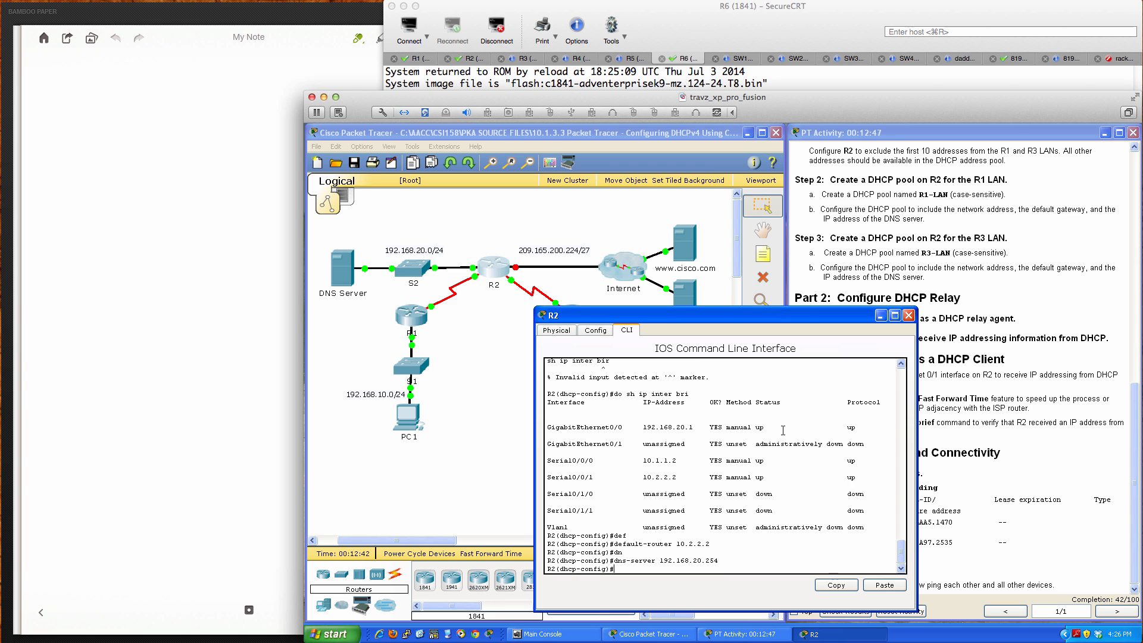
drag(809, 316, 676, 237)
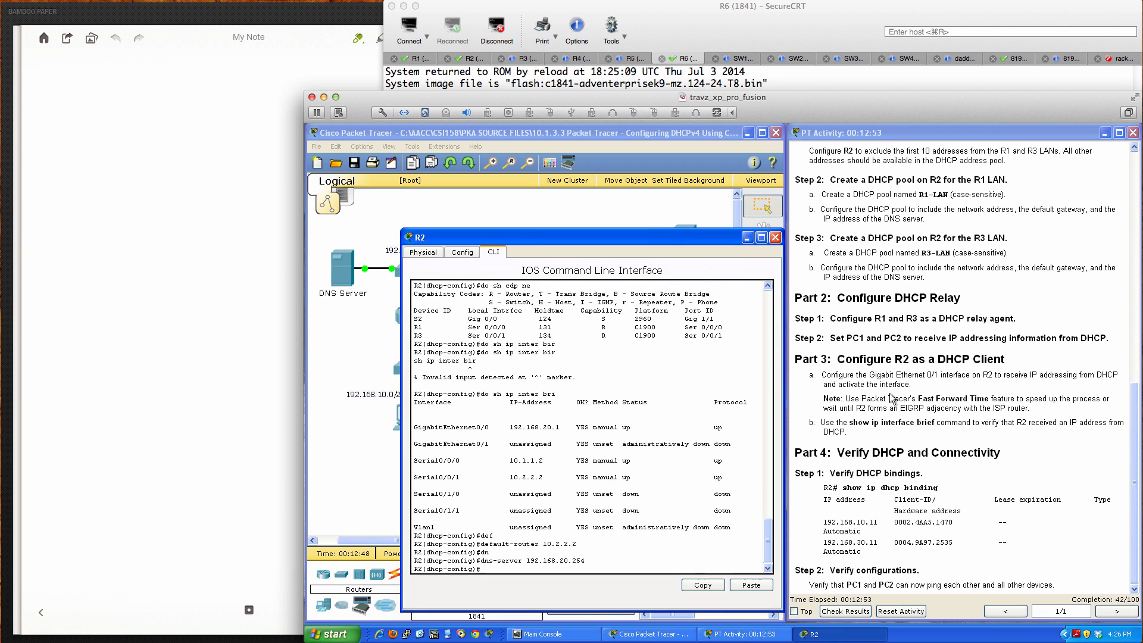
Exit R2's DHCP configuration with end and save the running configuration with wri mem
text(end)
key(Return)
key(Return)
key(Return)
key(Return)
key(Return)
key(Return)
text(wri mem)
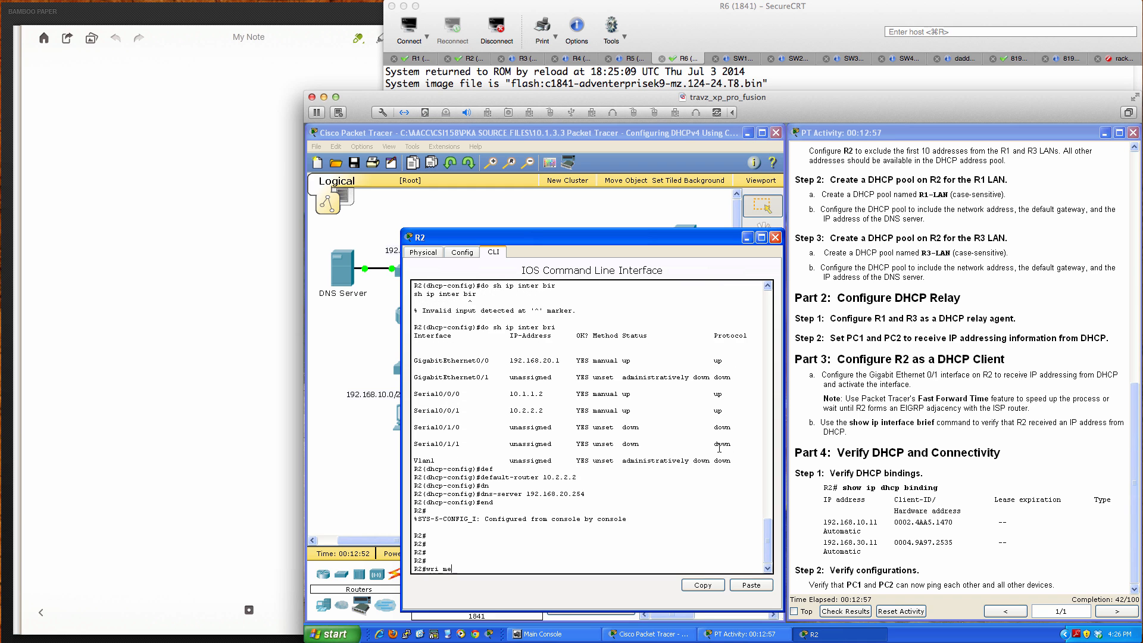
key(Return)
key(Return)
key(Return)
key(Return)
key(Return)
key(Return)
Display R2's running configuration with sh run and page through the DHCP excluded addresses and pools
text(sh)
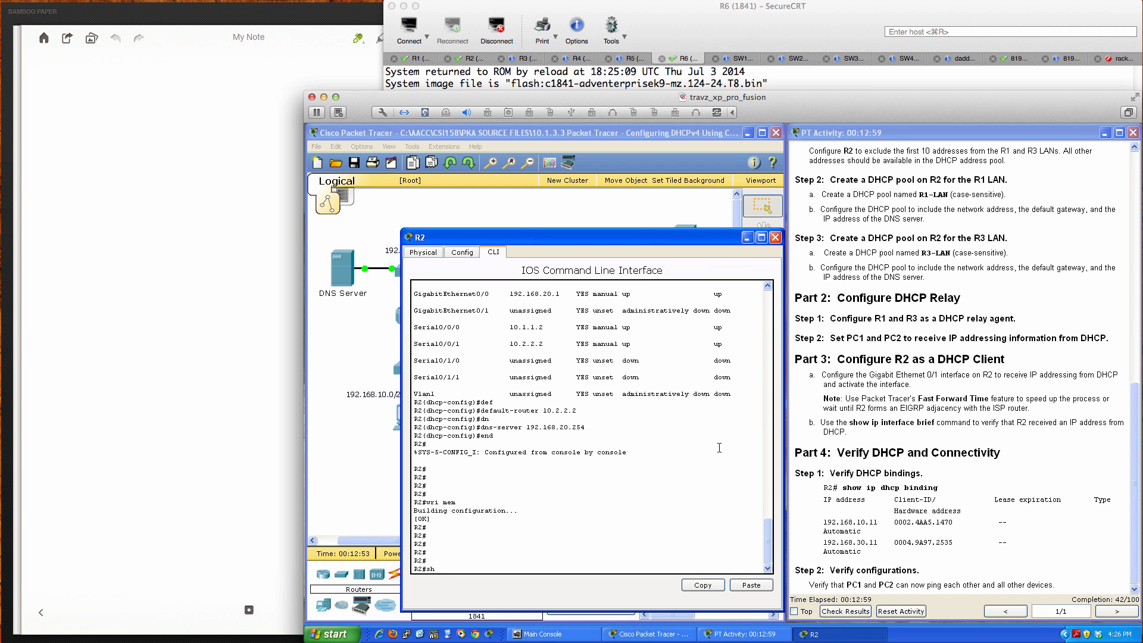
text( run)
key(Return)
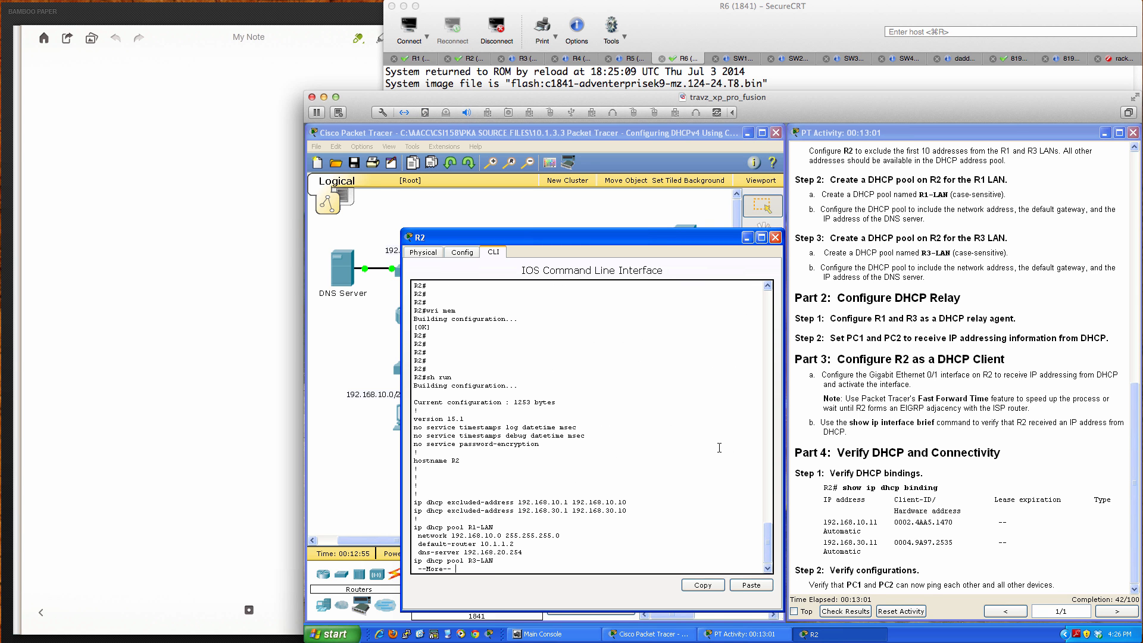
key(Return)
key(Return)
key(Return)
key(Return)
key(Return)
key(Return)
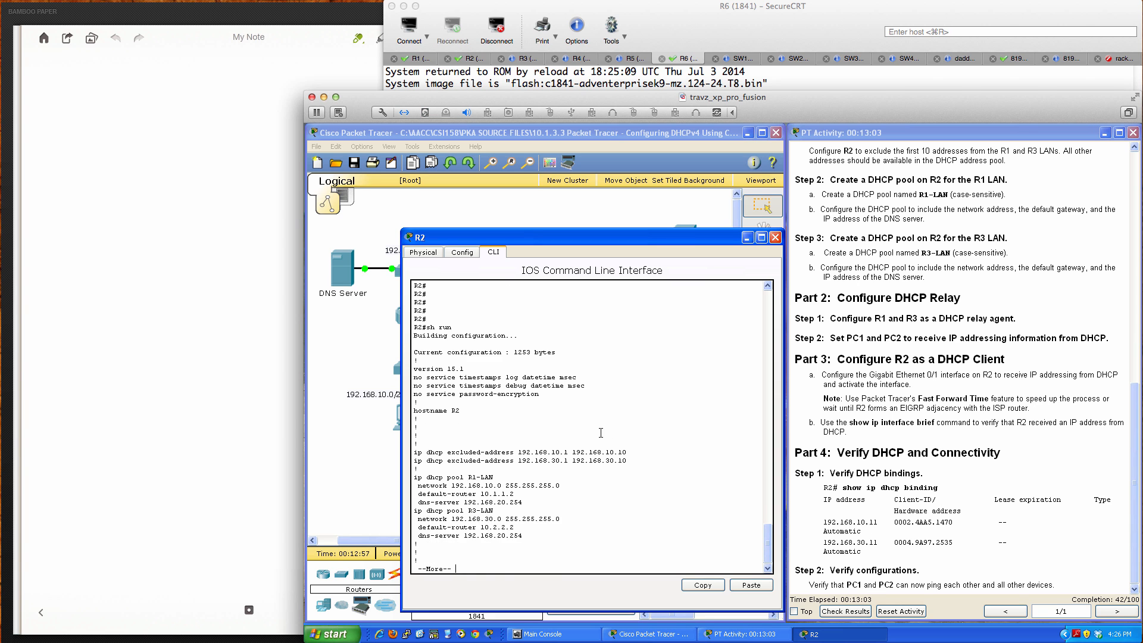
key(Return)
key(Return)
key(Return)
key(Return)
key(Return)
key(Return)
key(Return)
key(Return)
key(Return)
key(Return)
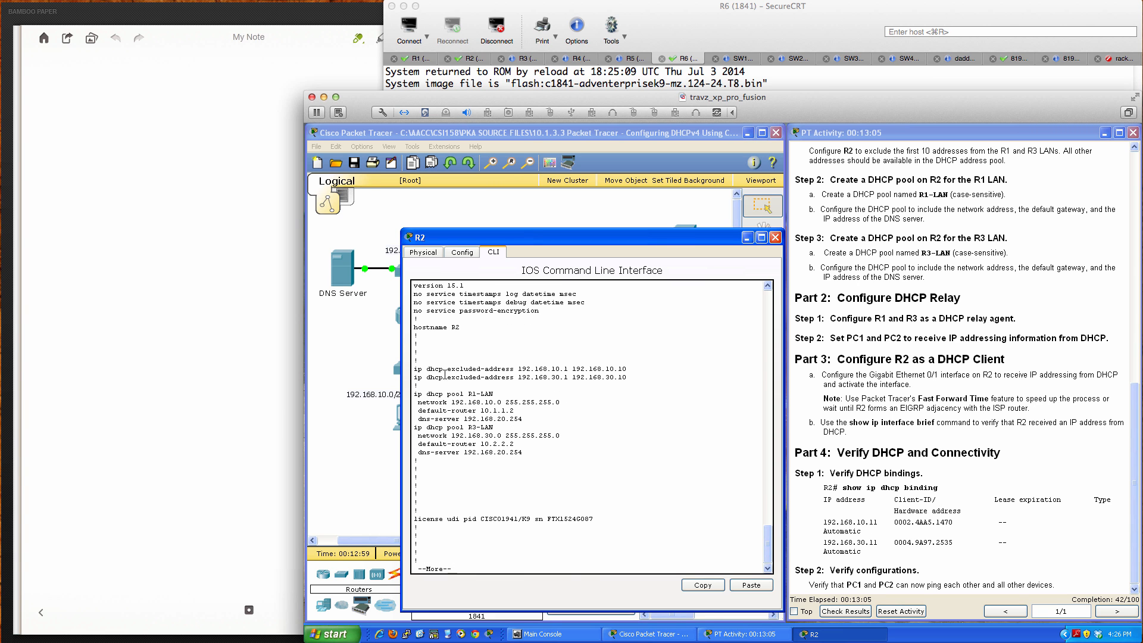
Highlight the excluded-address lines and both DHCP pools for review, page to the end of the configuration, and close R2
drag(414, 369, 560, 383)
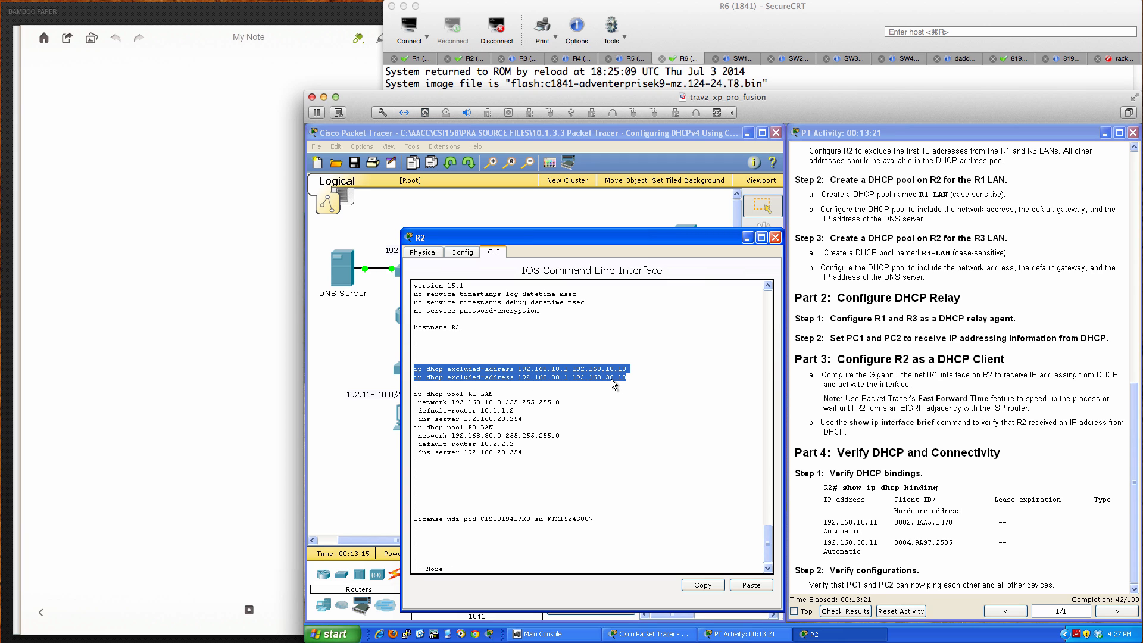
click(460, 398)
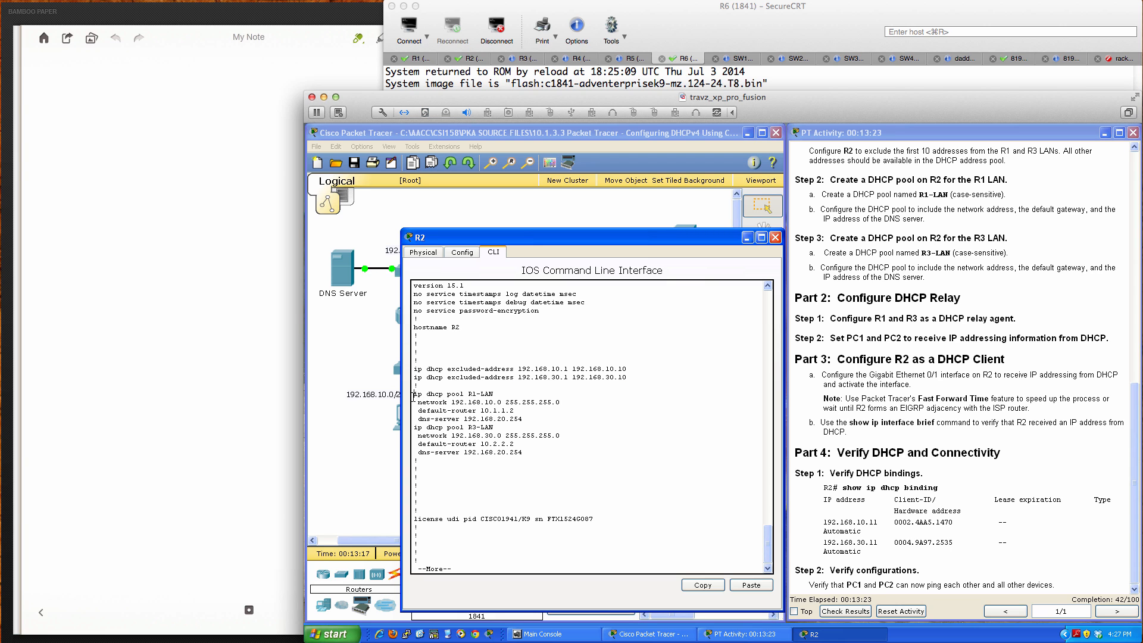
drag(414, 394, 547, 449)
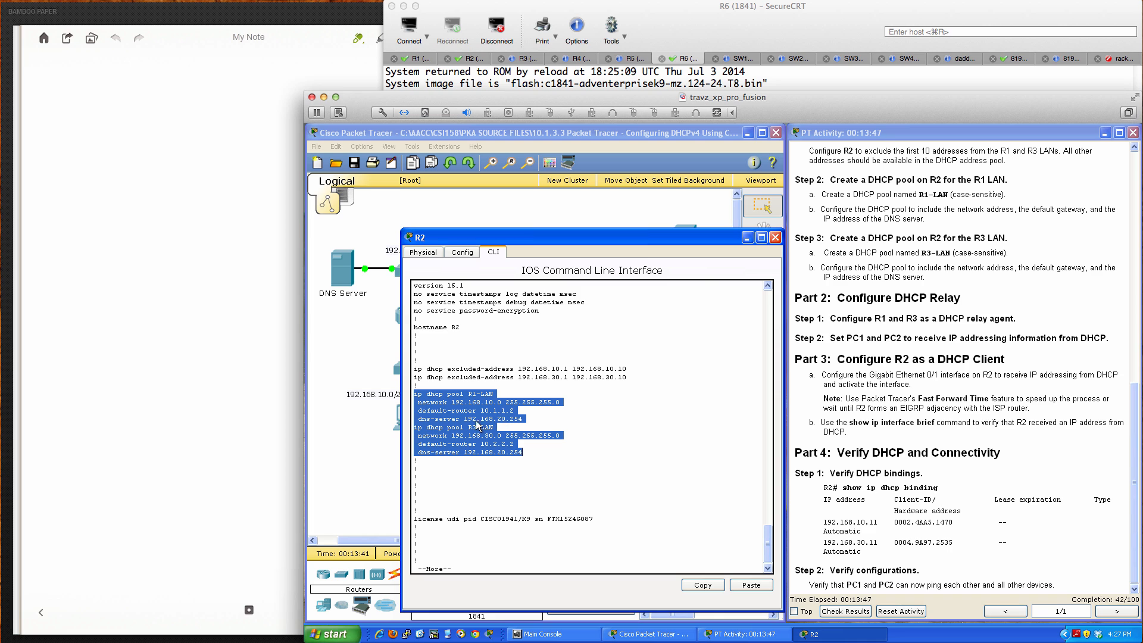
click(648, 468)
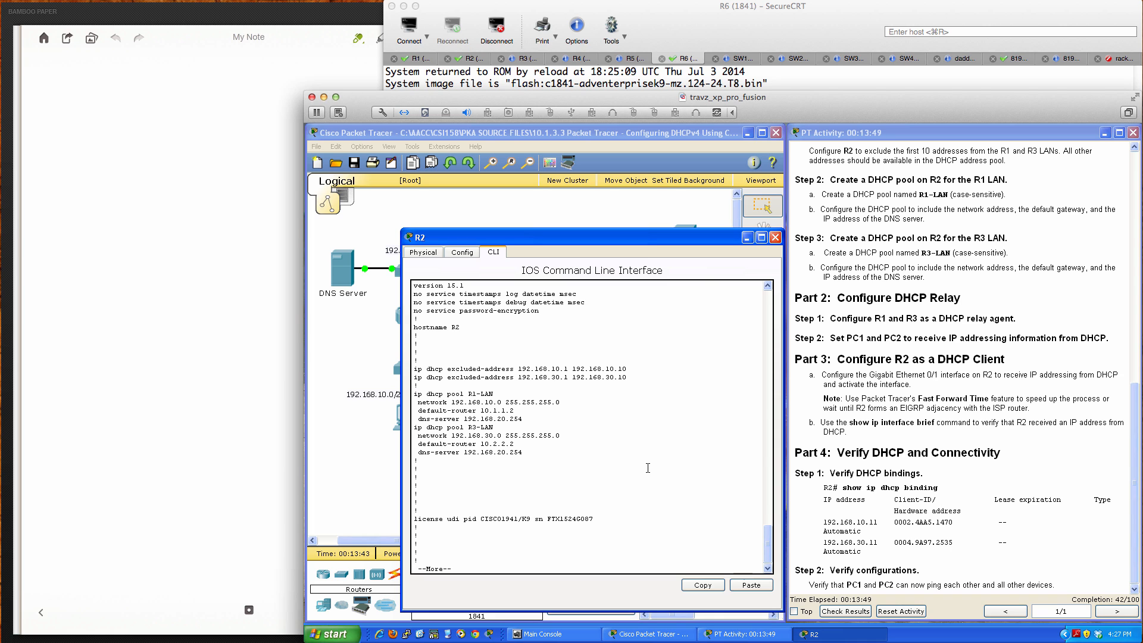
key(space)
key(space)
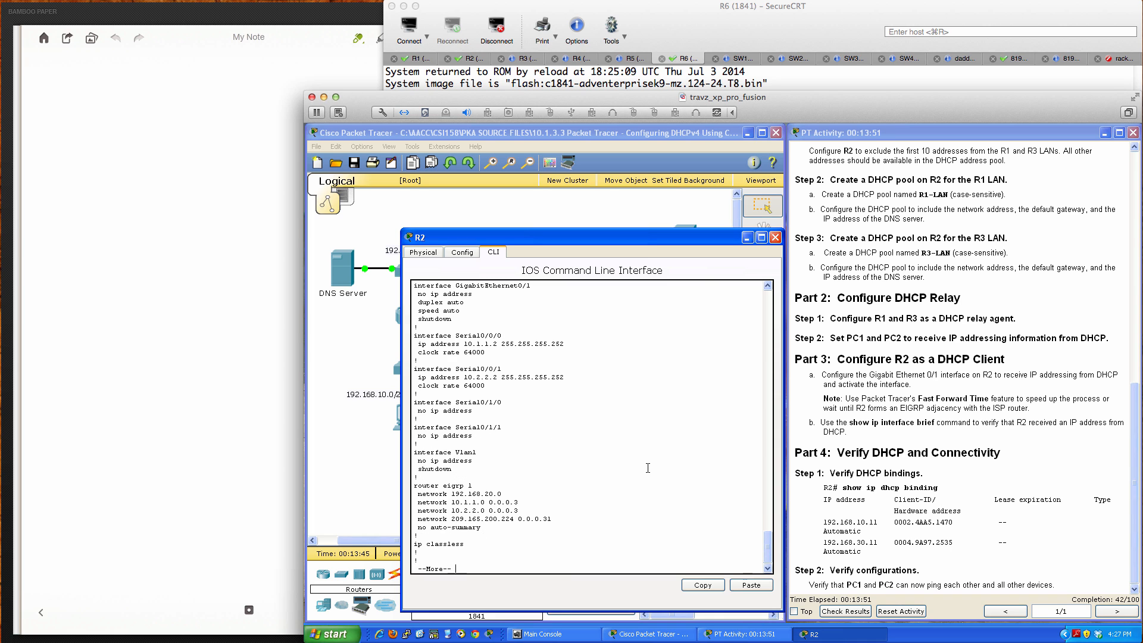
key(space)
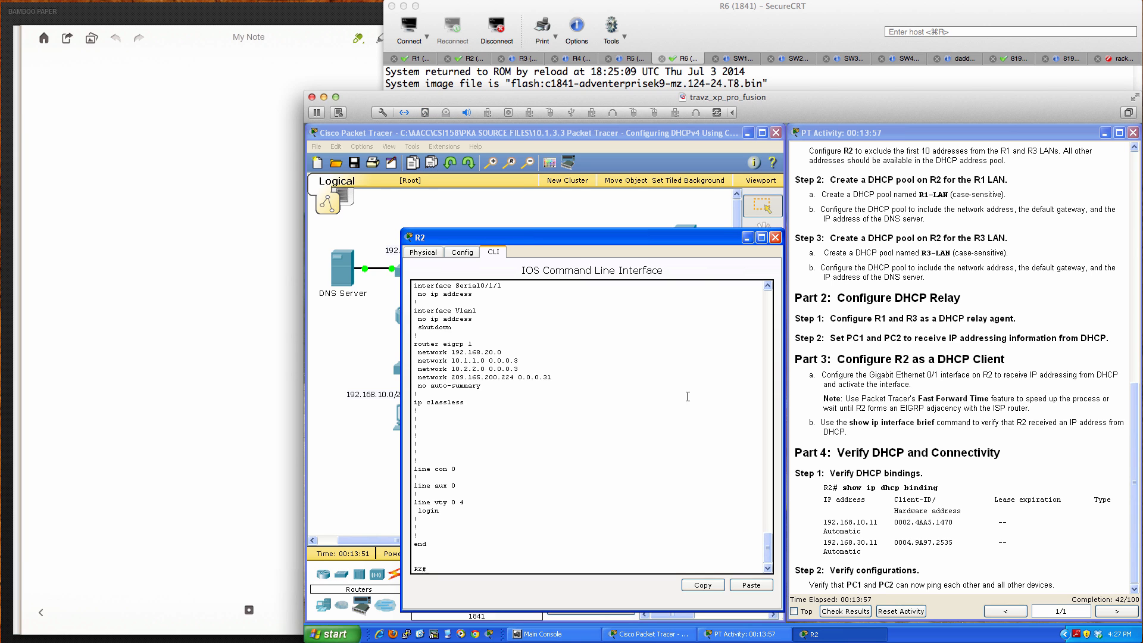
click(776, 237)
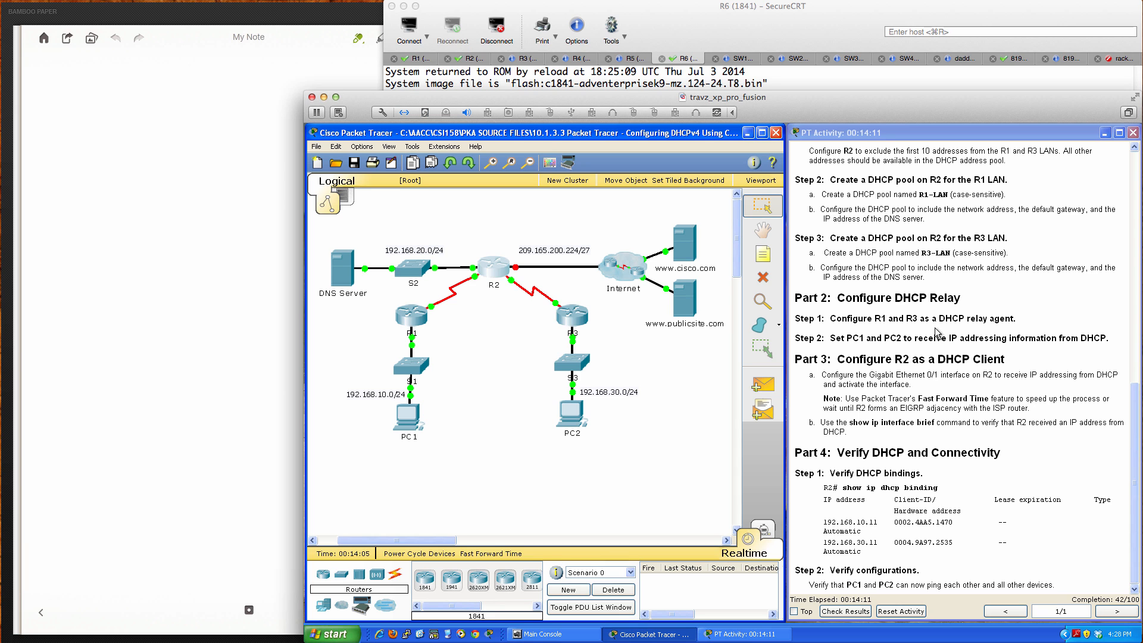
Open R1's command line and enter privileged mode with en
click(408, 316)
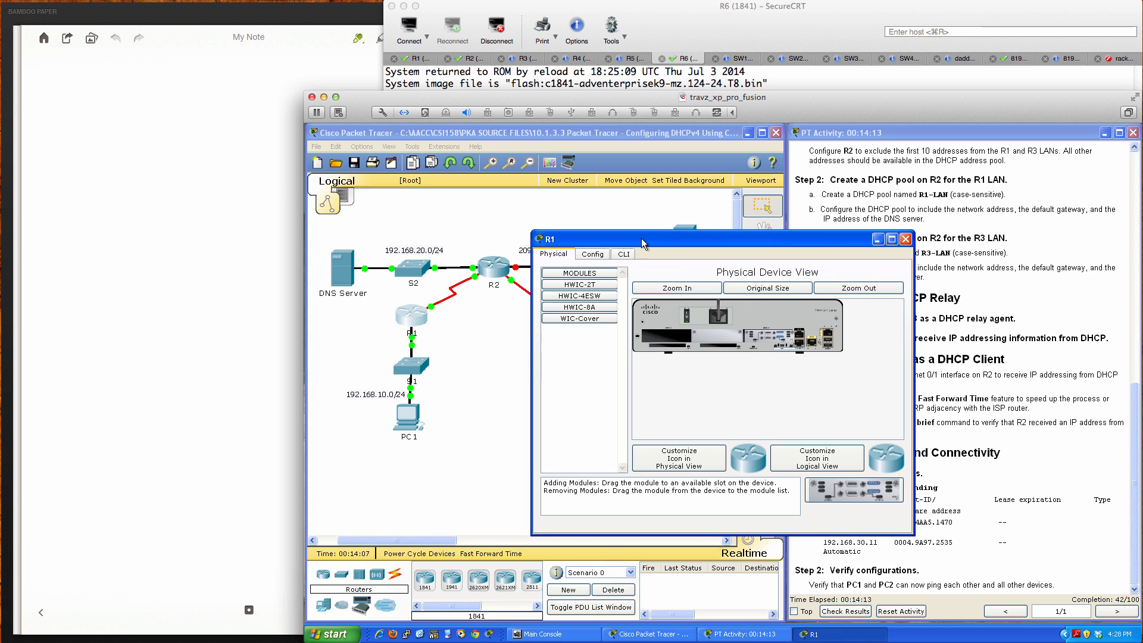
drag(641, 237, 555, 289)
click(538, 314)
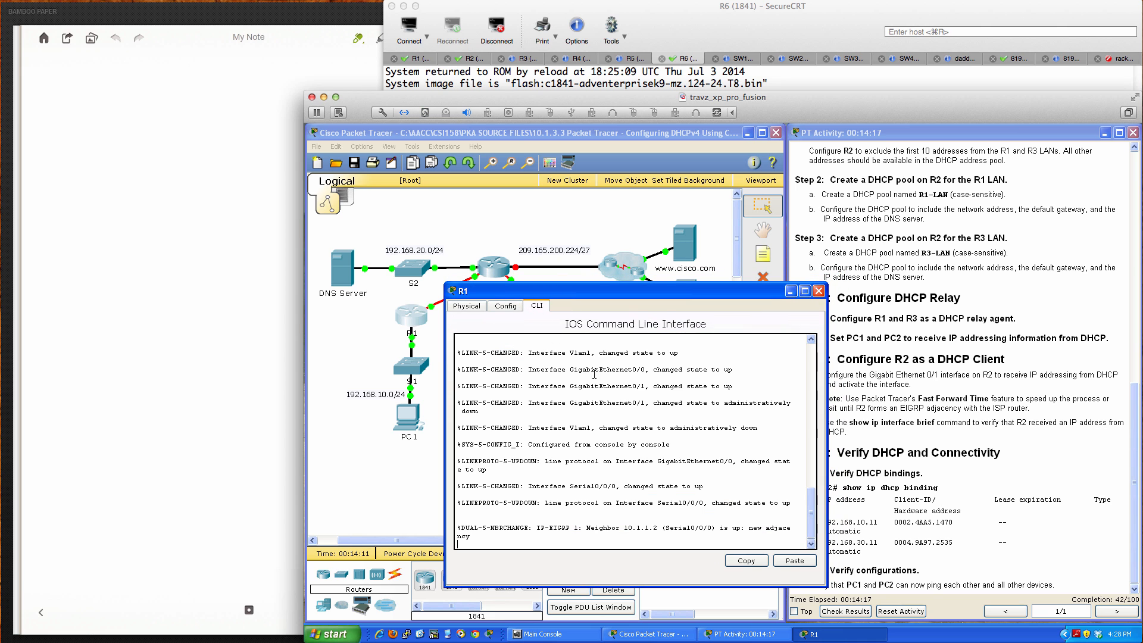
key(Return)
key(Return)
key(Return)
key(Return)
key(Return)
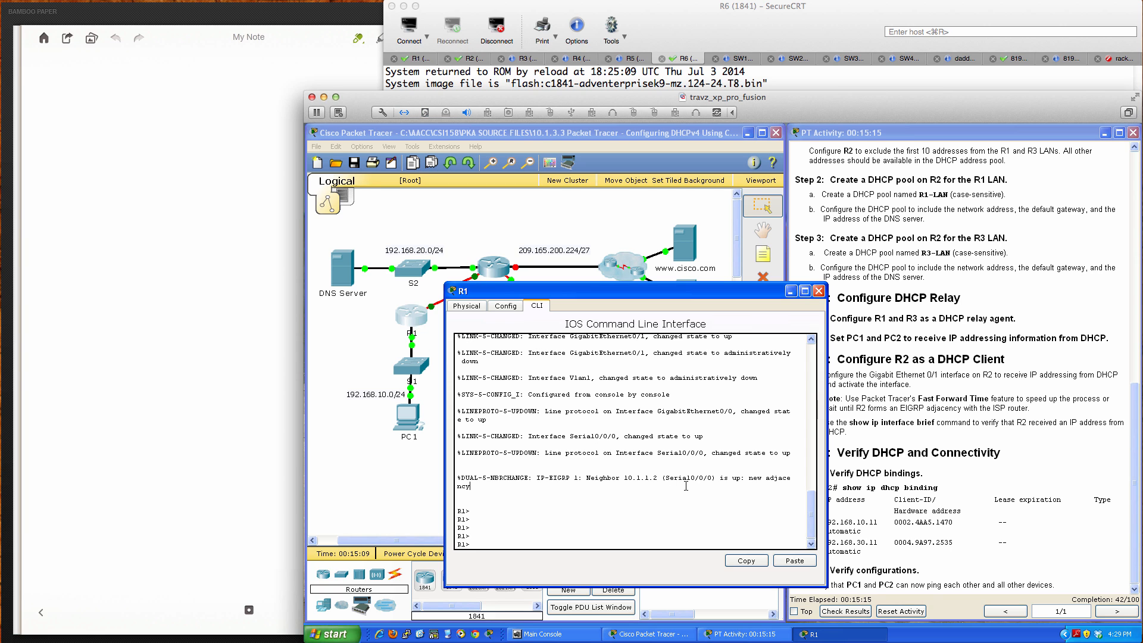
key(Return)
key(Return)
key(Return)
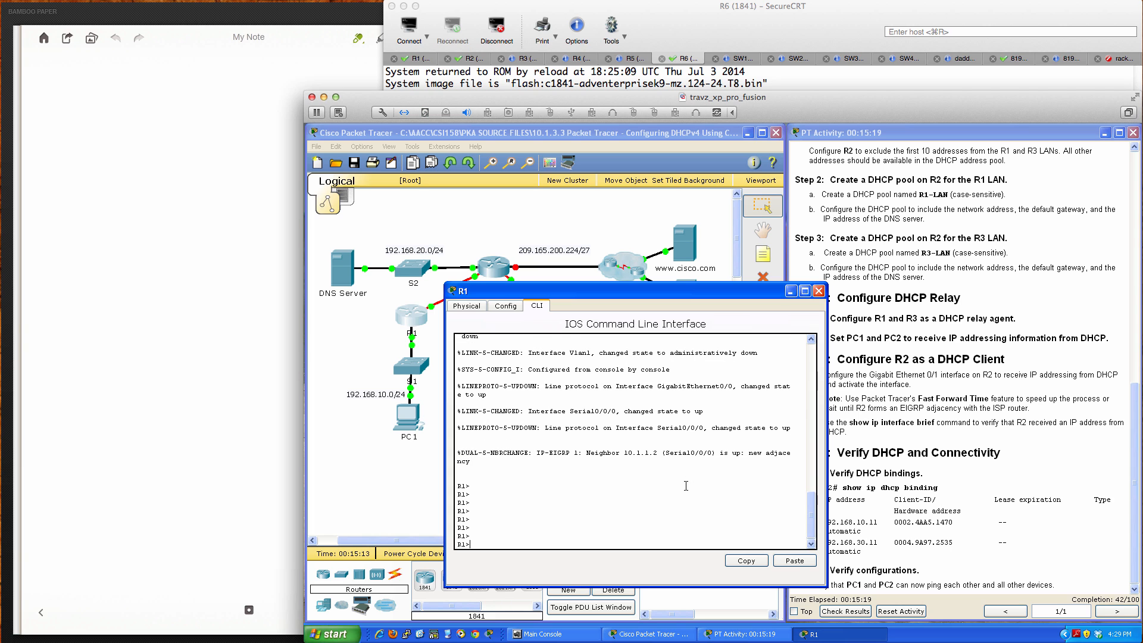
text(en)
key(Return)
key(Return)
key(Return)
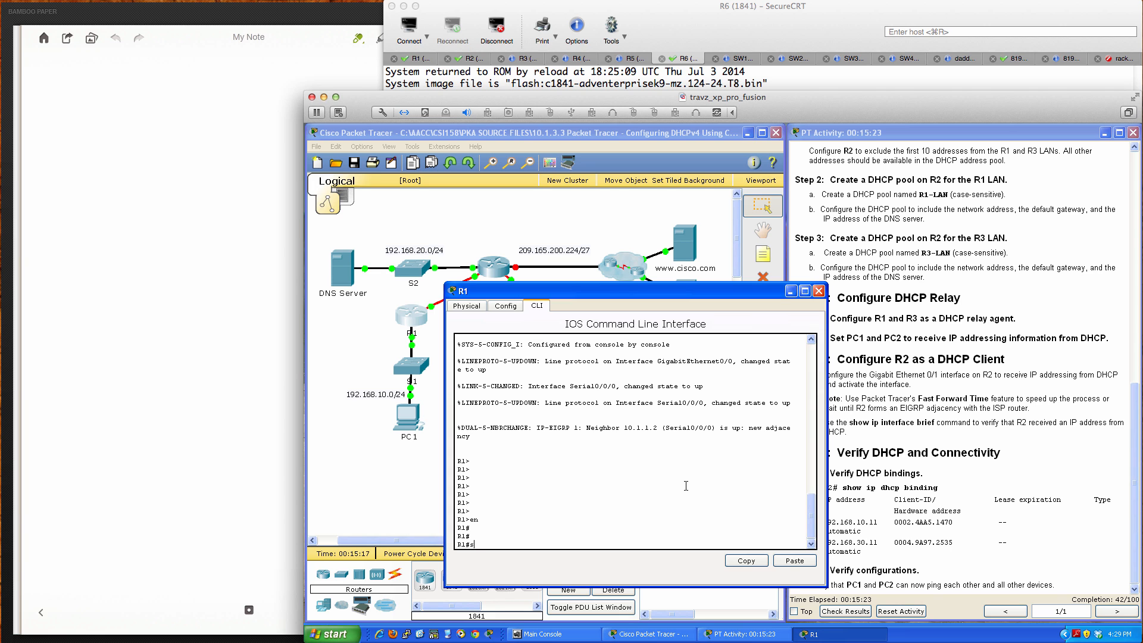
List R1's interfaces with sh ip inter brief and highlight the GigabitEthernet0/0 line to identify the LAN interface
text(sh ip inter br)
key(Tab)
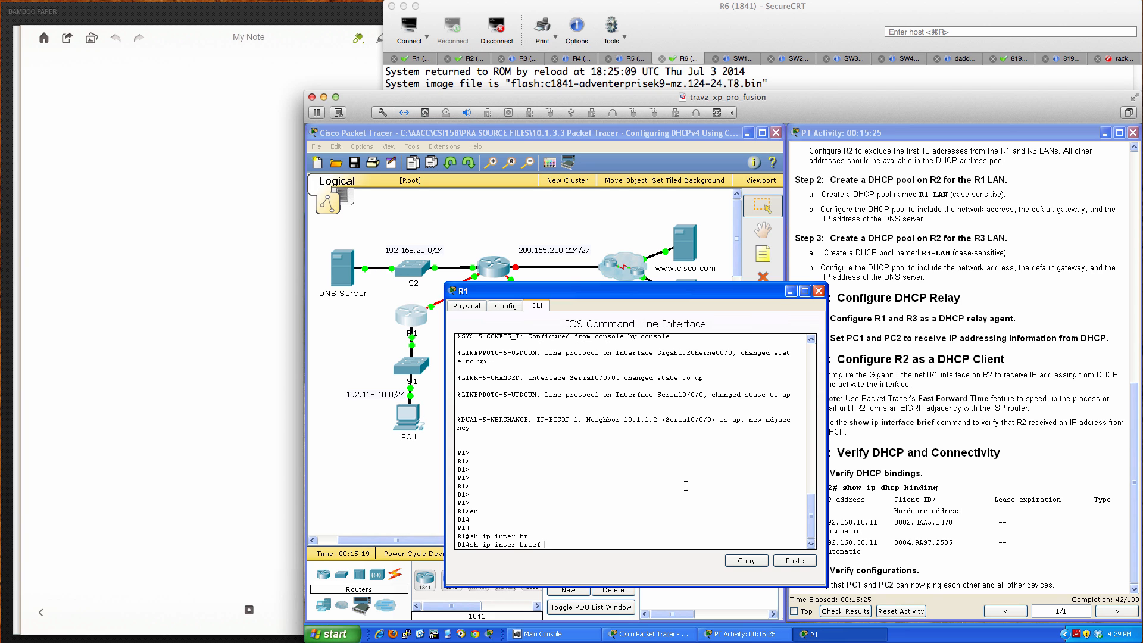
key(Return)
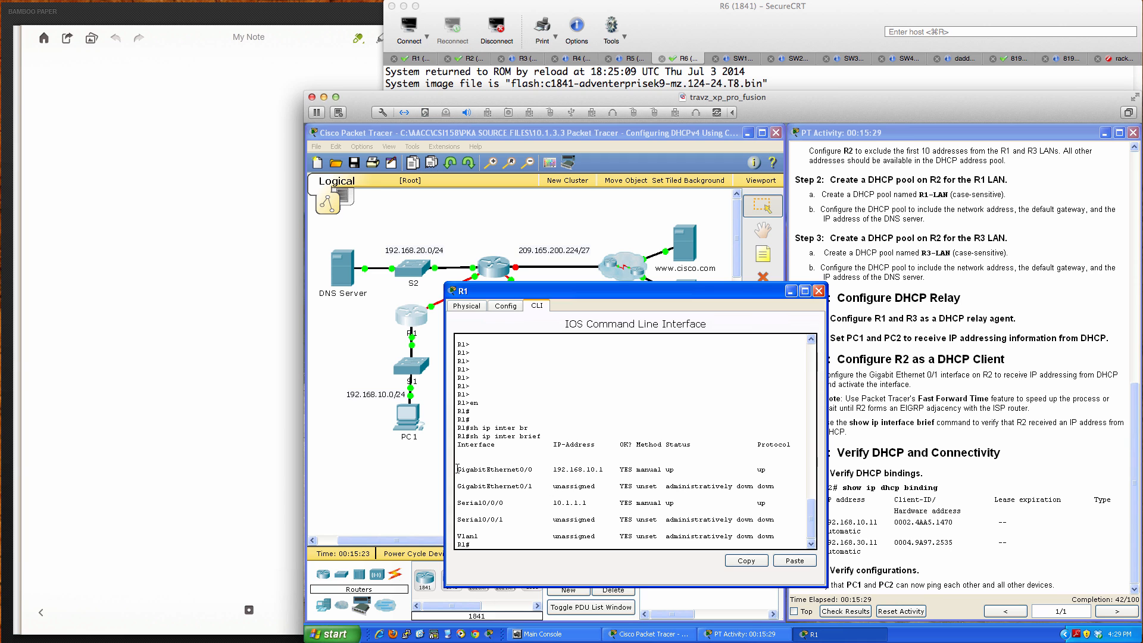
drag(457, 469, 686, 469)
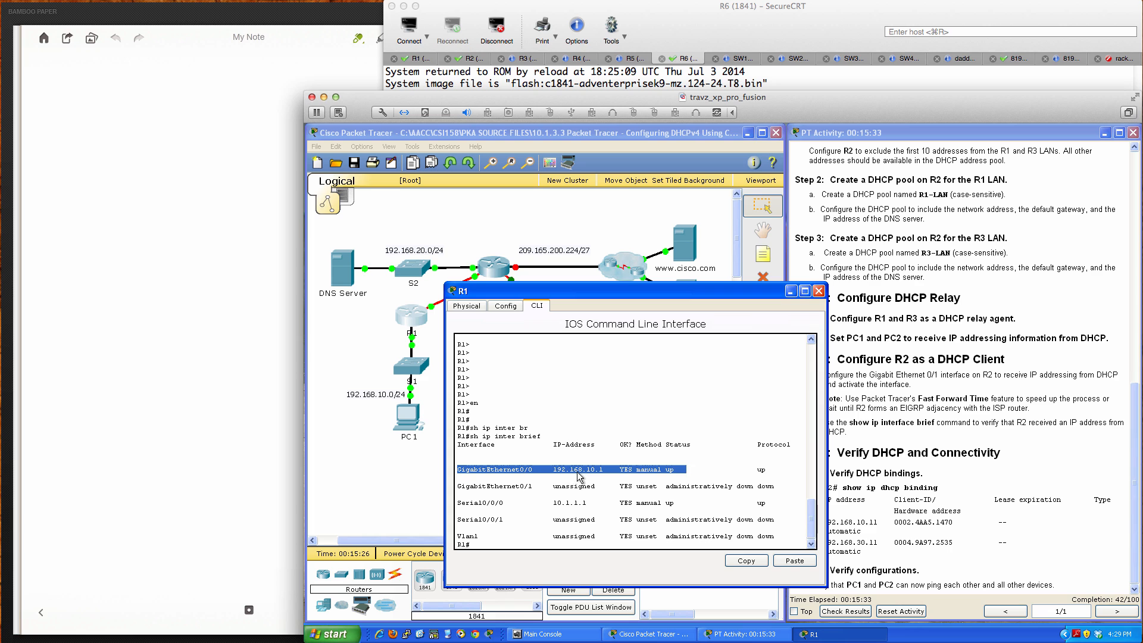
click(608, 539)
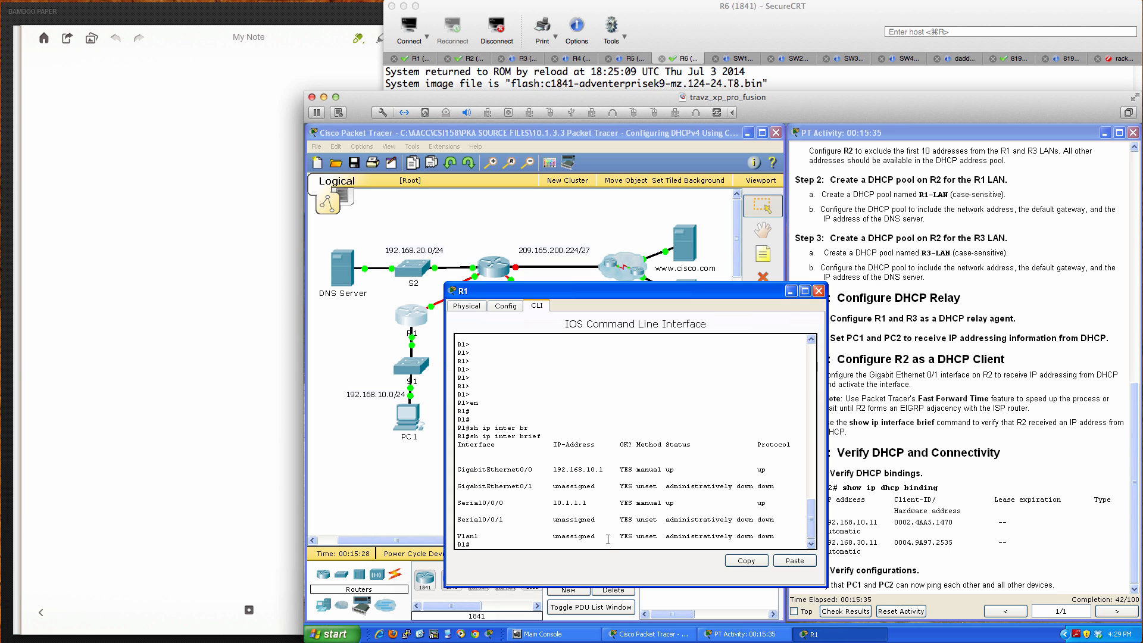
Enter R1's global configuration mode and open interface gigabitEthernet 0/0 for configuration
key(Return)
key(Return)
text(conf t)
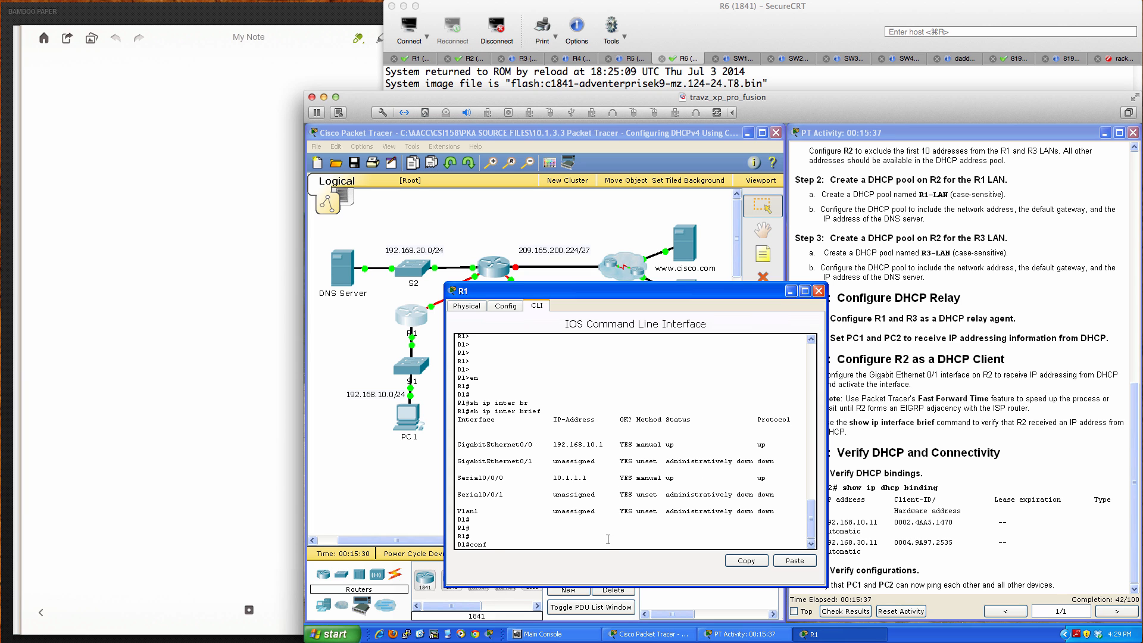
key(Return)
text(int)
key(Tab)
text(gi)
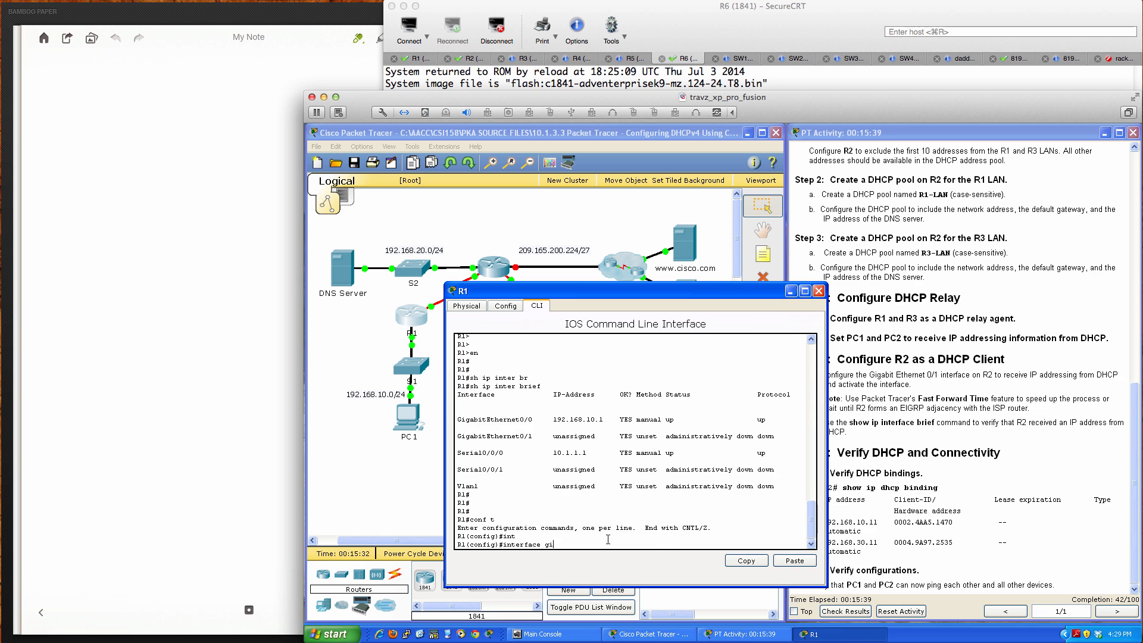
key(Tab)
text(0/0)
key(Return)
Set the IP helper address on R1's GigabitEthernet 0/0 to 10.1.1.2, checking the command's expected argument
text(ip hel)
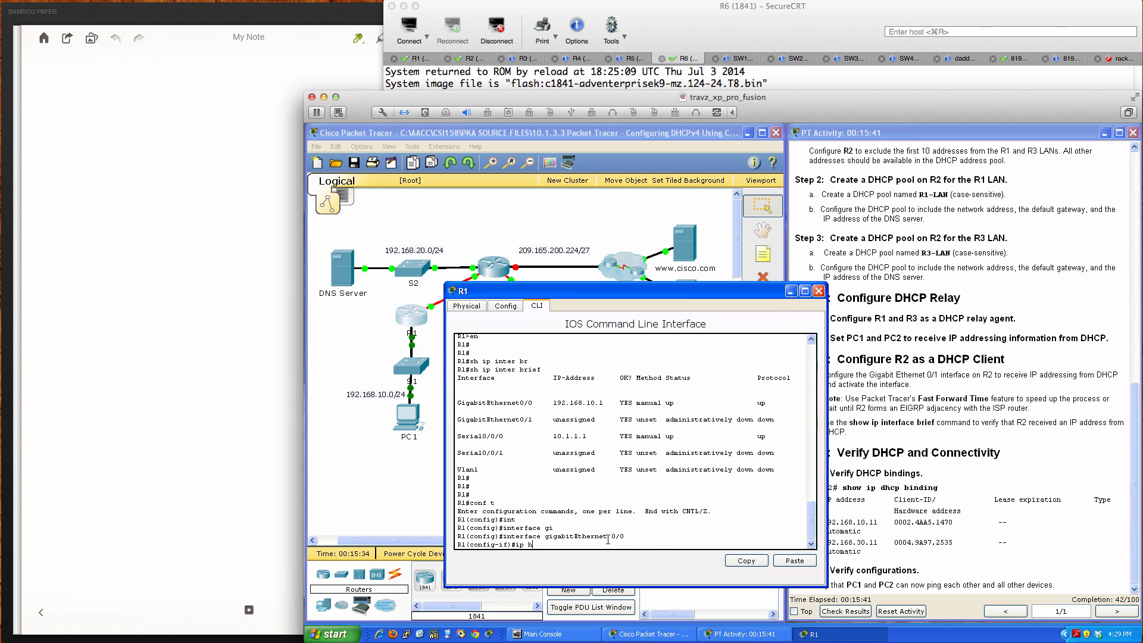
key(Tab)
text(p)
key(Tab)
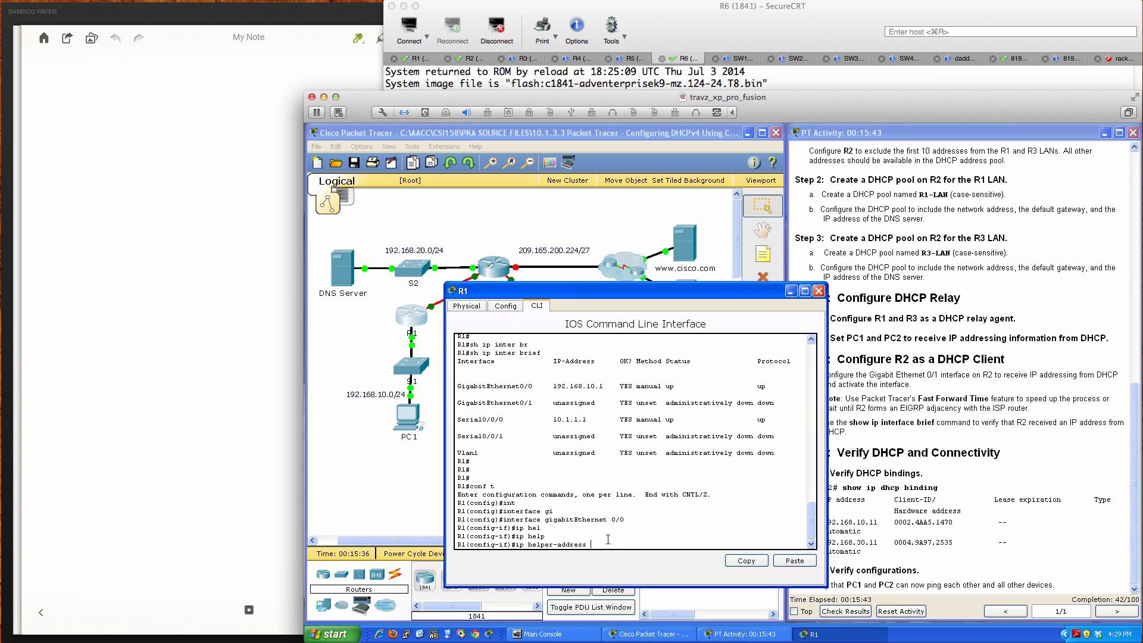
text(e)
key(Tab)
text(?)
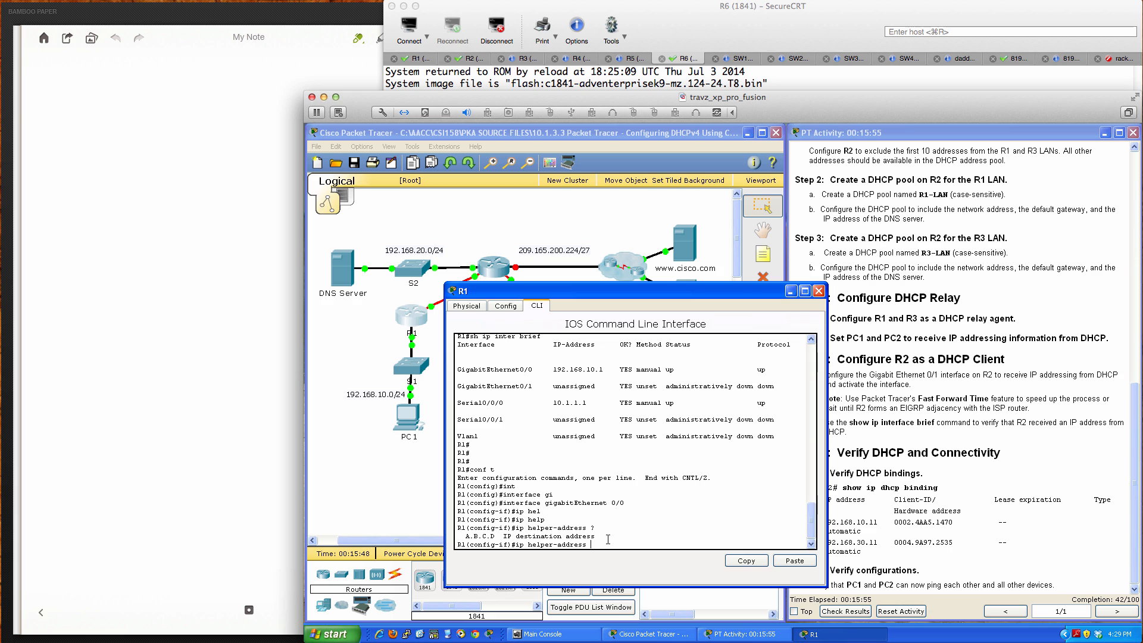
text(10.1.1.2)
key(Return)
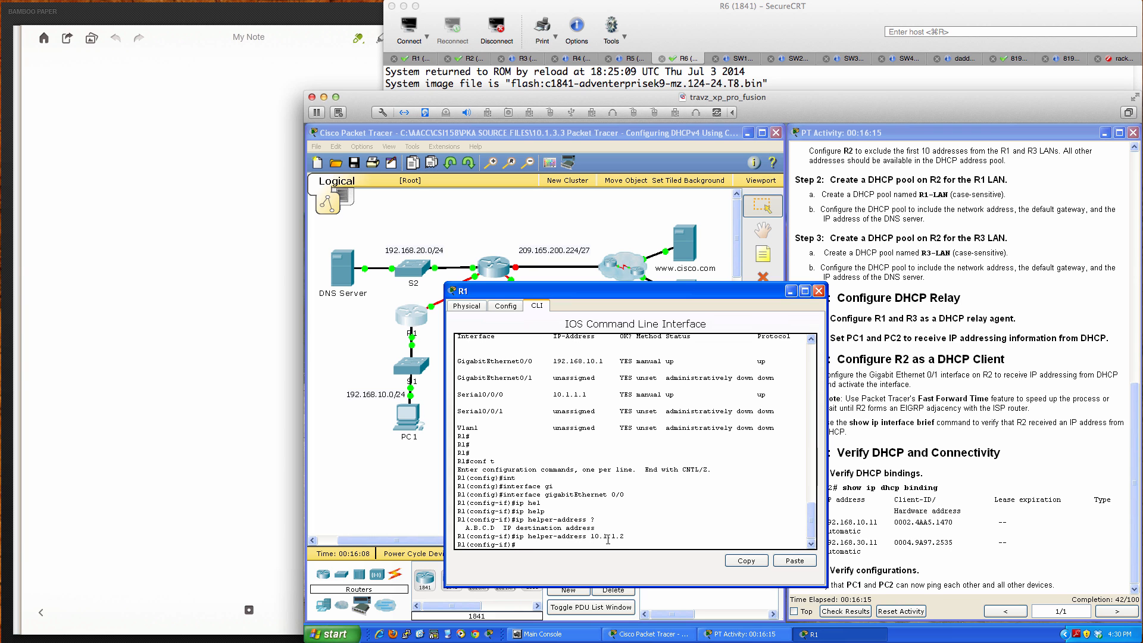
key(Return)
key(Return)
key(Return)
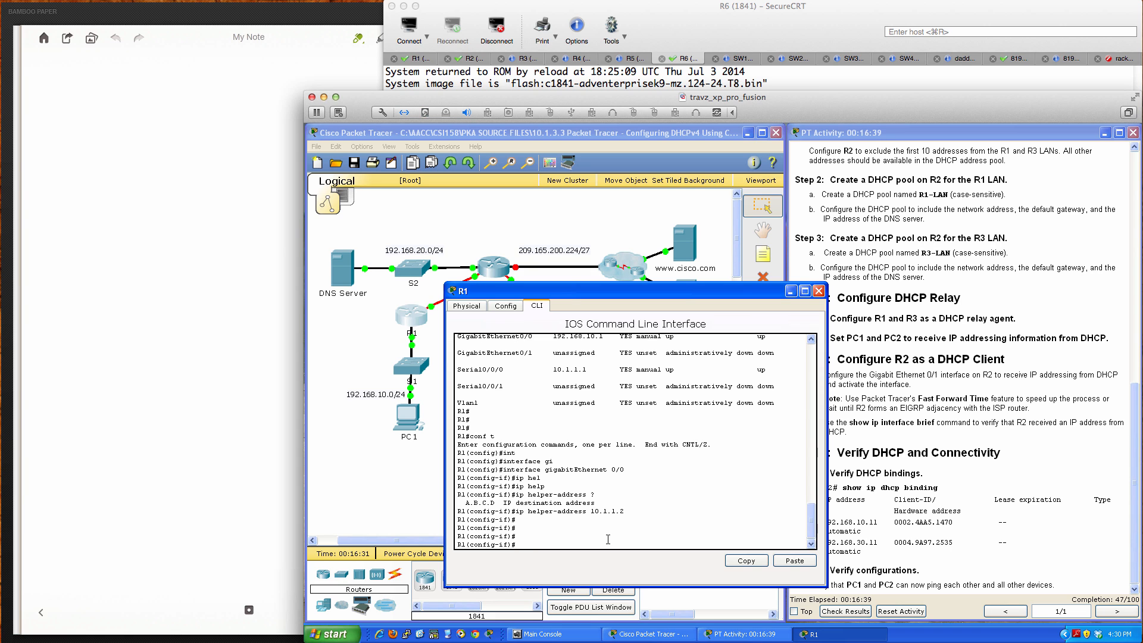
Leave R1's configuration mode, save the configuration with wri mem, and close R1
text(end)
key(Return)
key(Return)
key(Return)
text(wri)
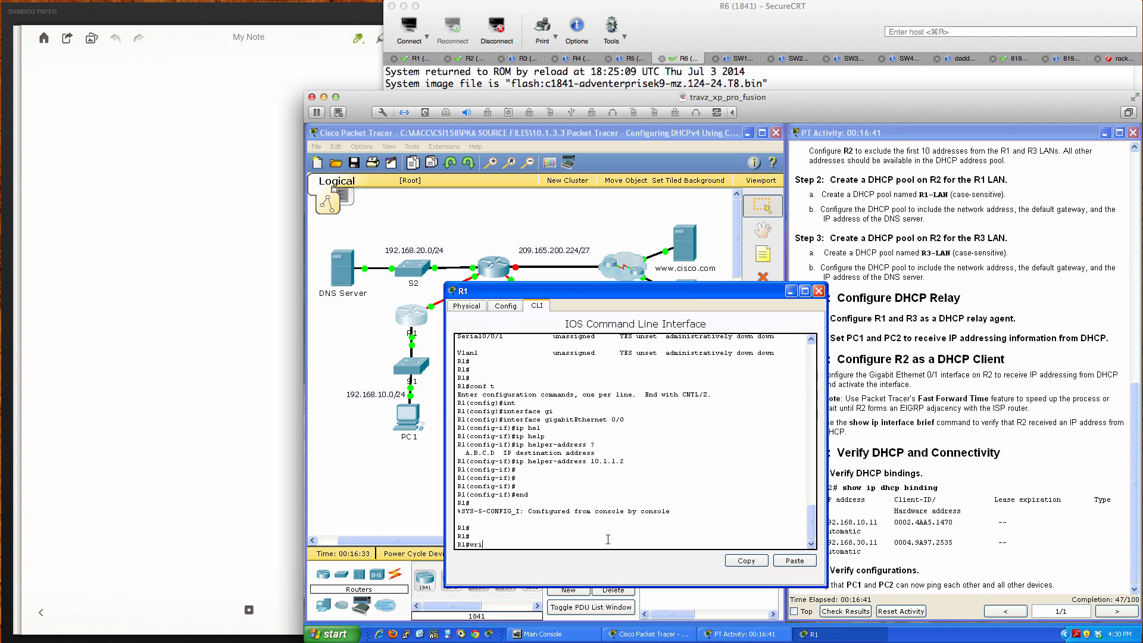
text( mem)
key(Return)
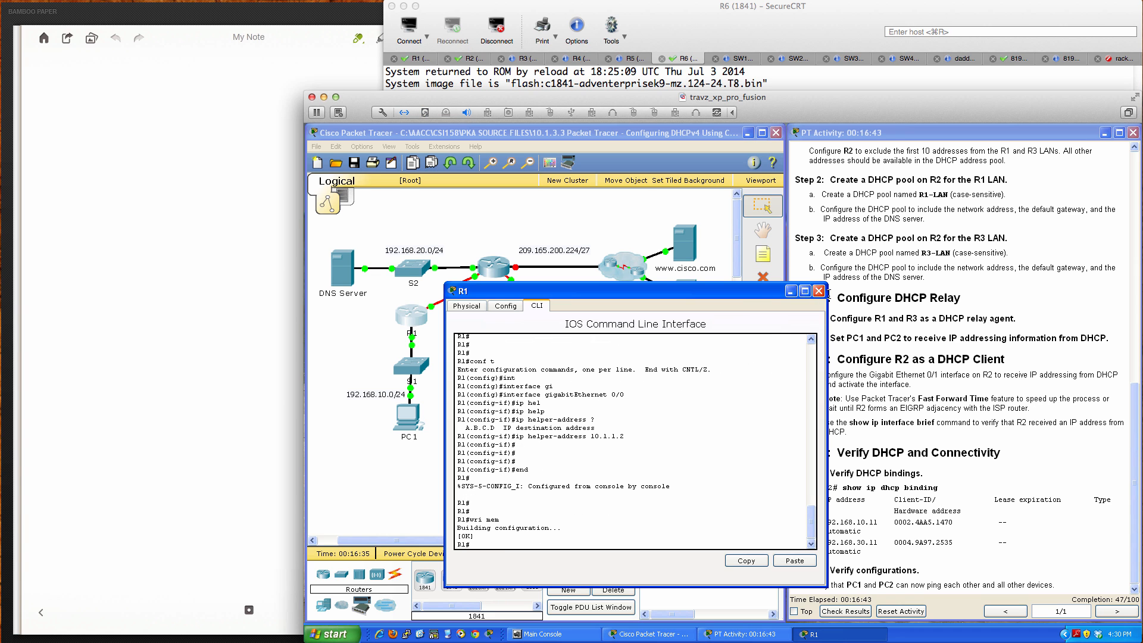
click(819, 291)
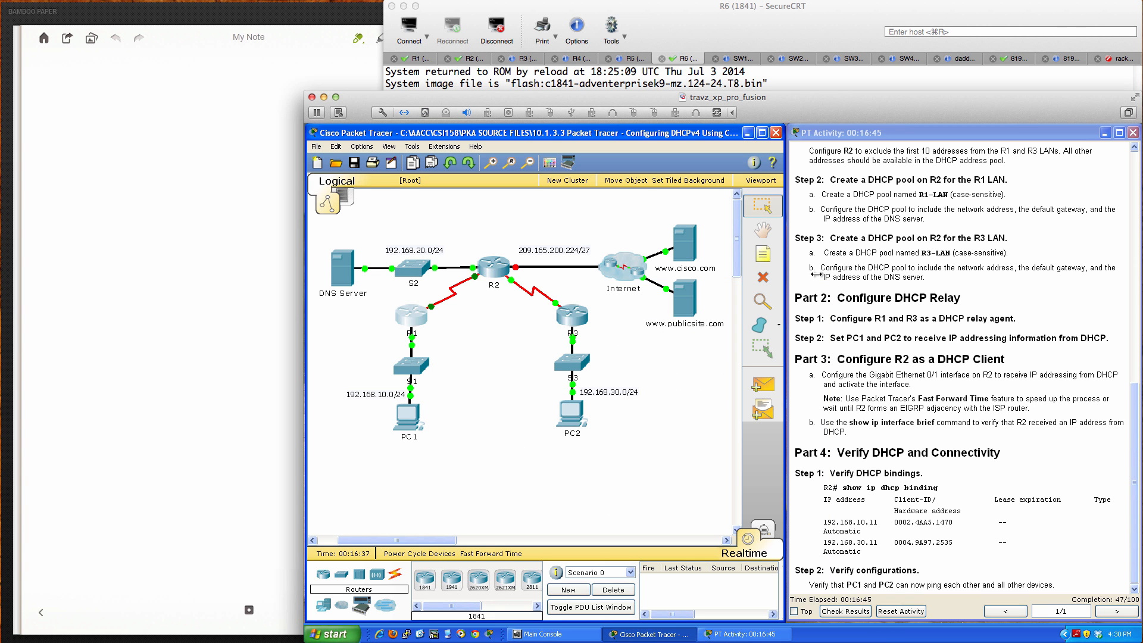
Open R3's command line interface, move its window clear of the topology, and enter privileged EXEC mode
click(574, 313)
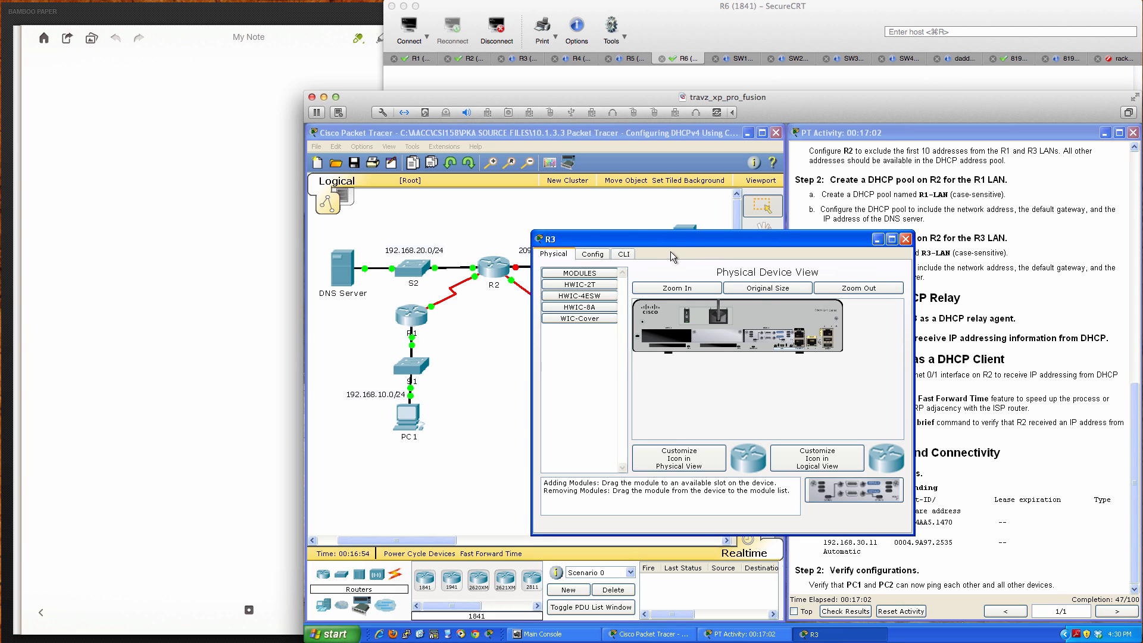
drag(674, 246, 796, 244)
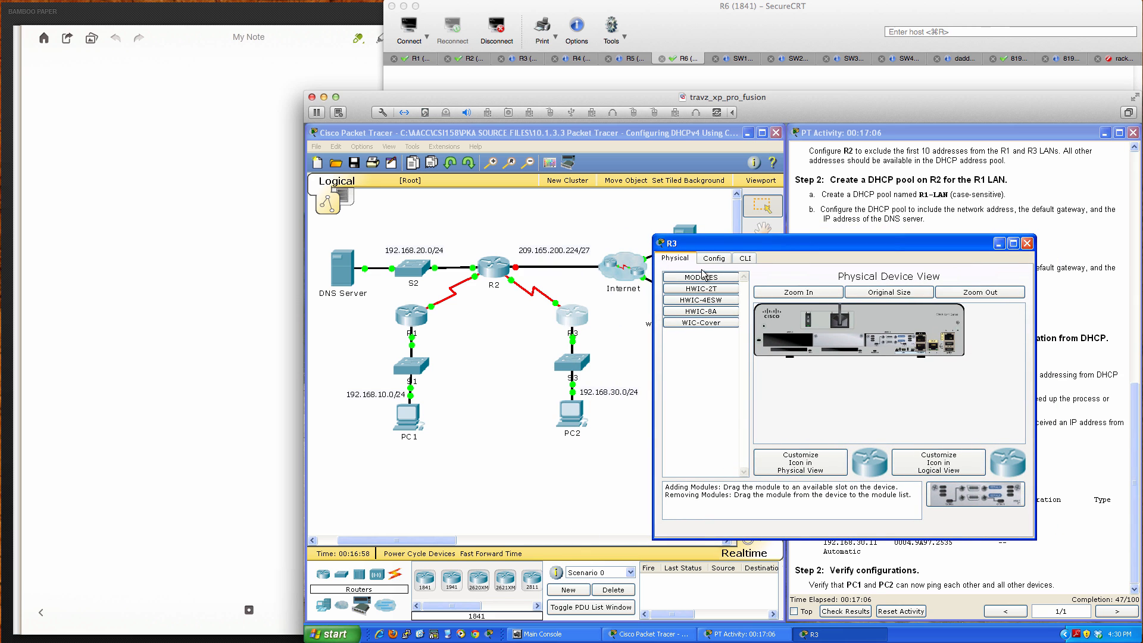
click(745, 258)
key(Return)
key(Return)
key(Return)
key(Return)
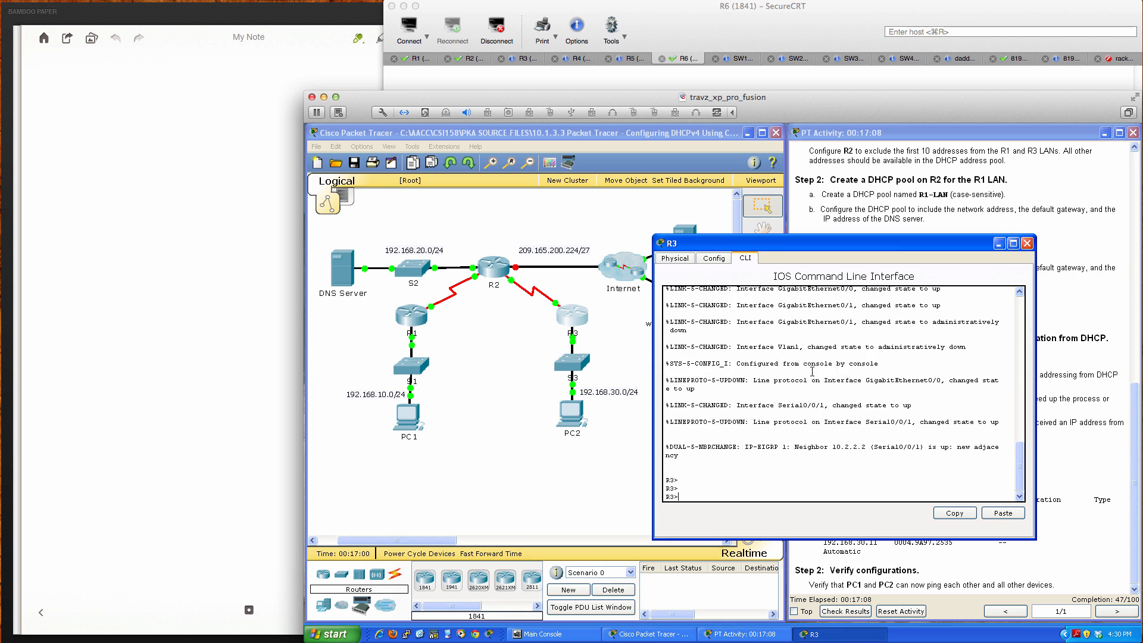
text(en)
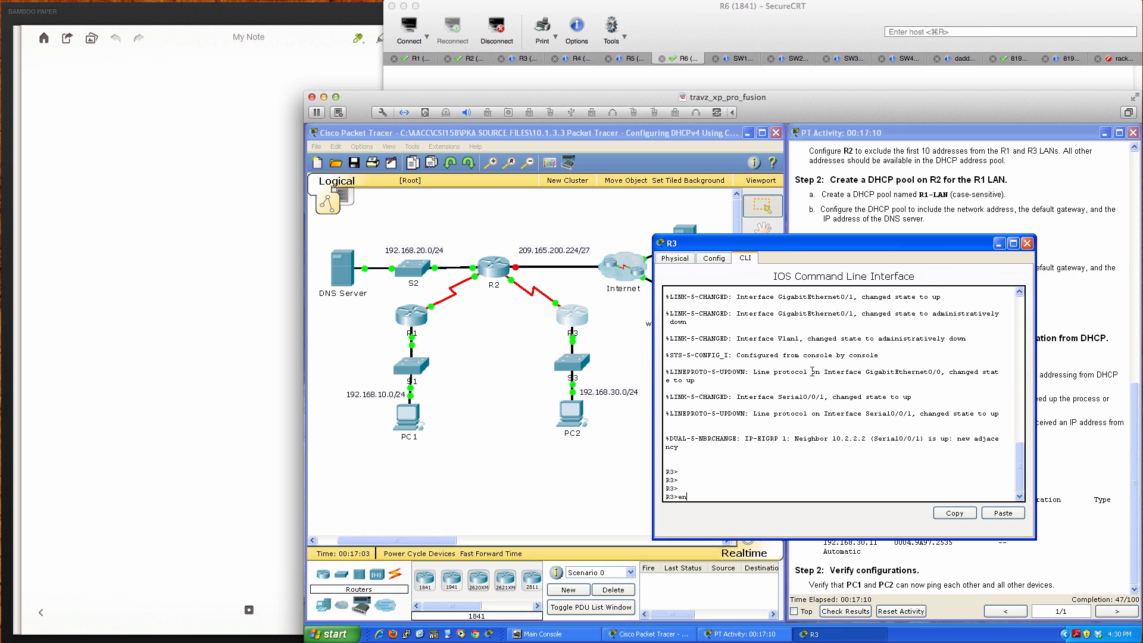
key(Return)
key(Return)
key(Return)
key(Return)
List R3's interfaces with sh ip inter brief and highlight the GigabitEthernet0/0 entry to identify the LAN interface
text(co)
key(BackSpace)
key(BackSpace)
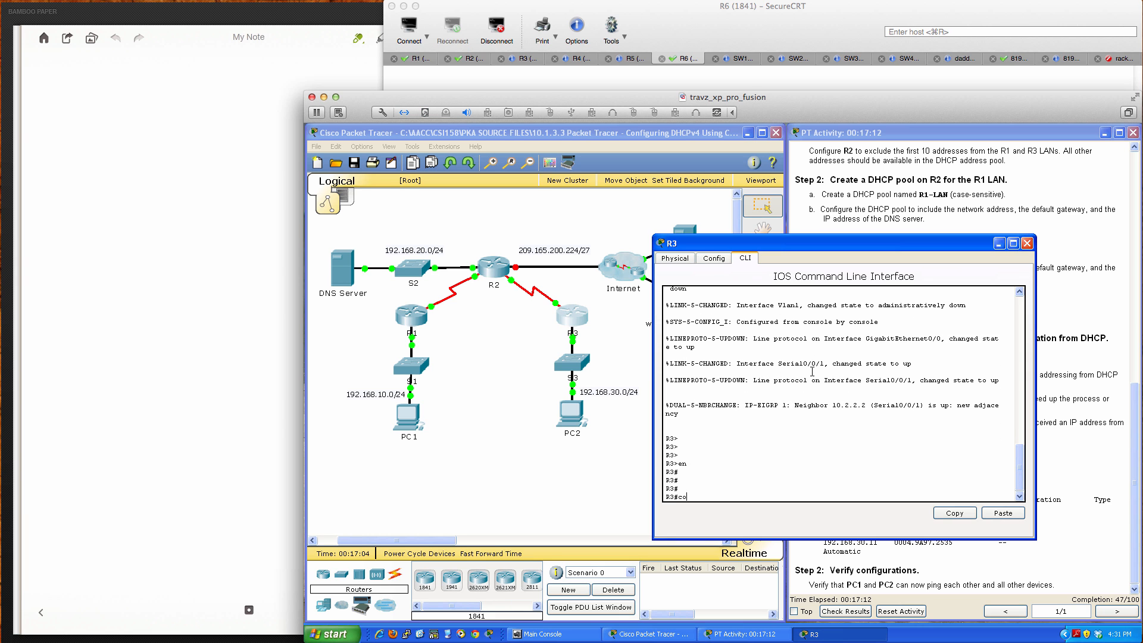
text(sh ip inter bri)
key(Tab)
key(Return)
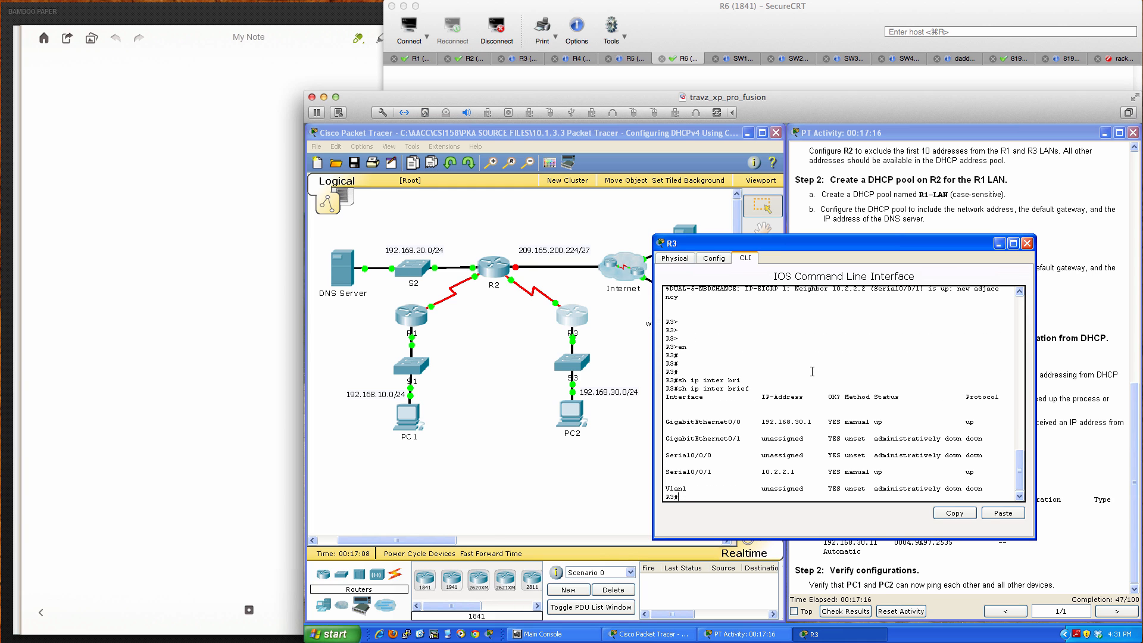
drag(724, 422, 745, 424)
click(862, 414)
key(Return)
key(Return)
key(Return)
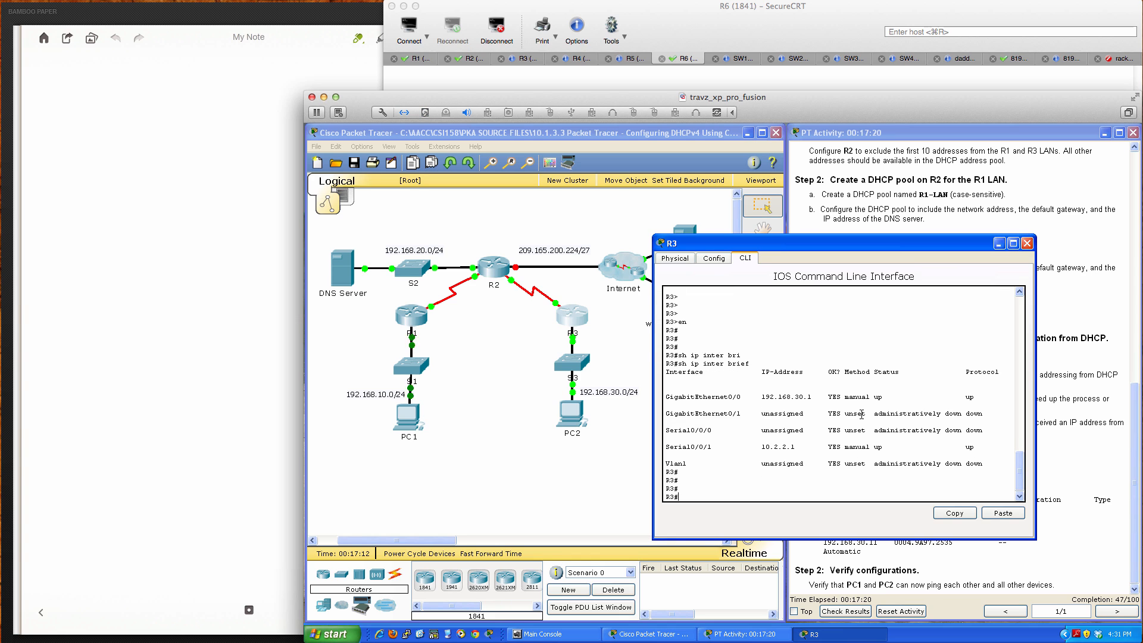
Enter R3's global configuration mode and open interface gigabitEthernet 0/0 for configuration
text(conf t)
key(Return)
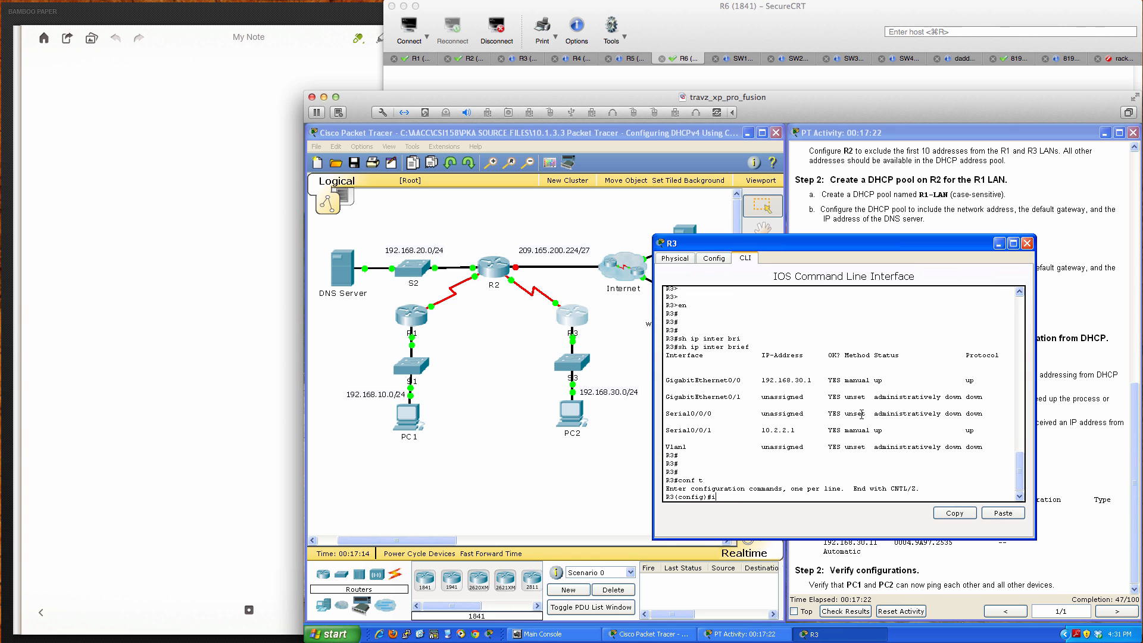
text(int gi)
key(Tab)
text(0/0)
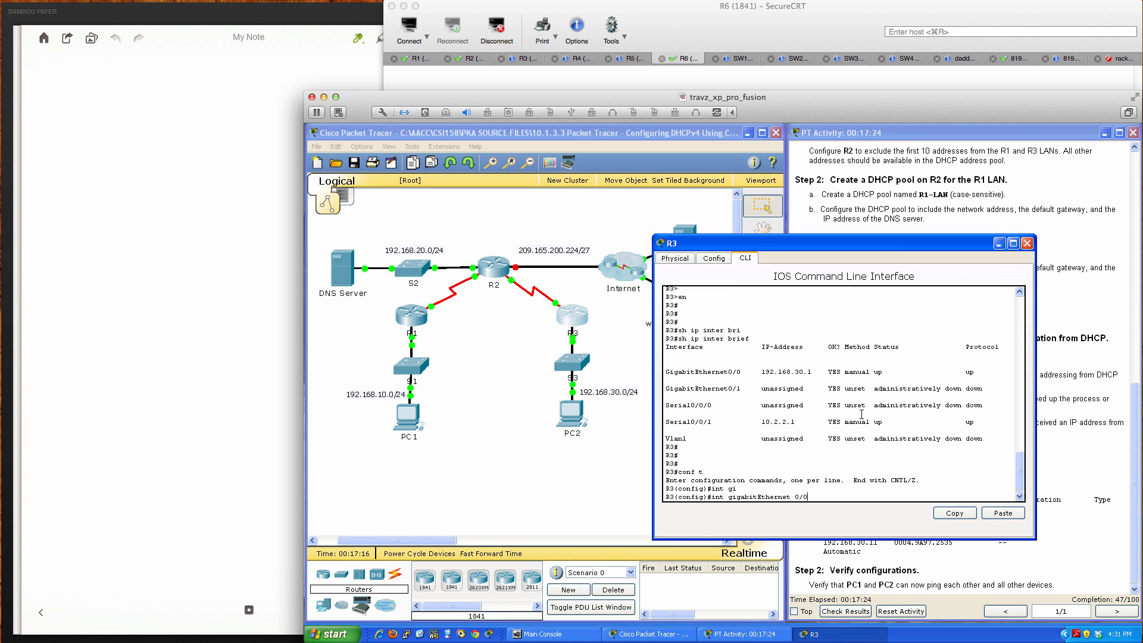
key(Return)
Set the IP helper address on R3's GigabitEthernet 0/0 interface to 10.2.2.2
text(ip )
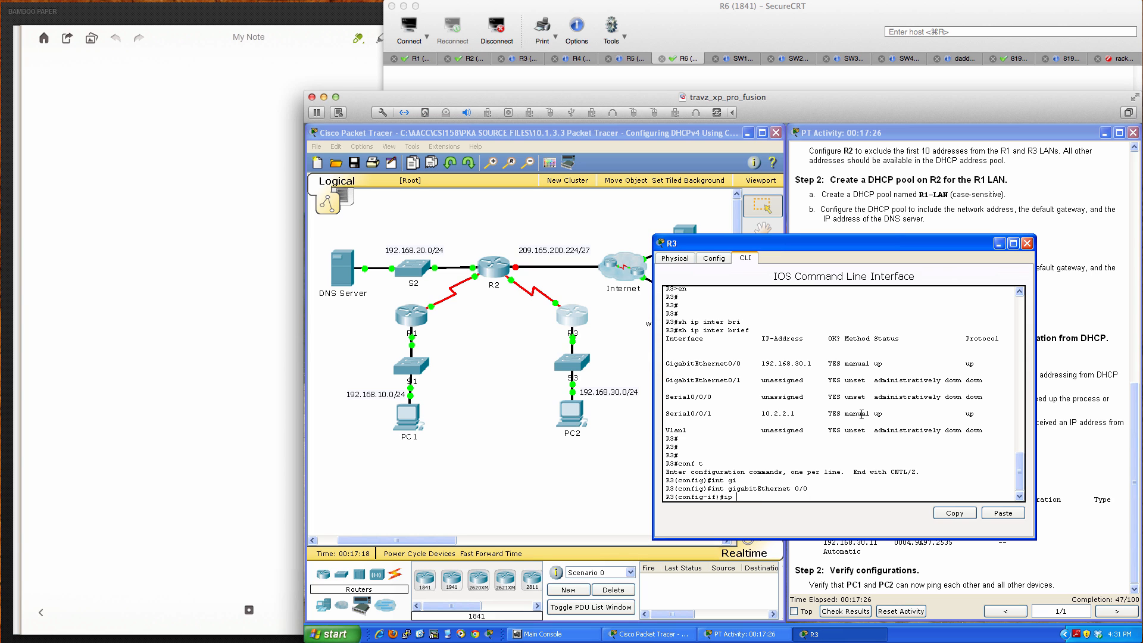
text(helper)
key(Tab)
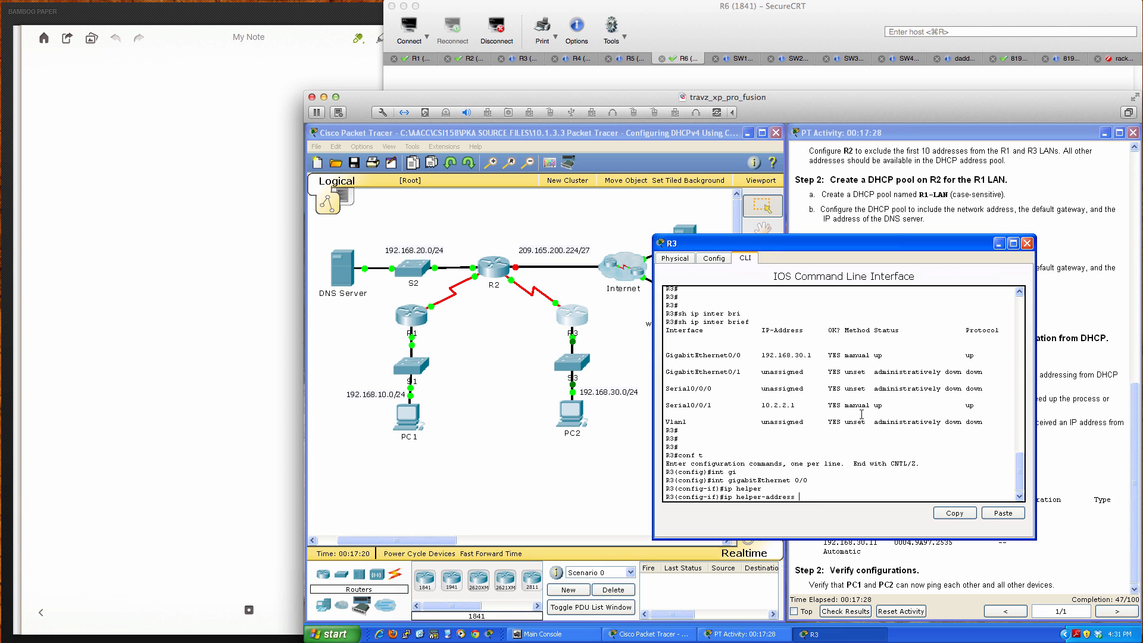
text(10.2.2.2)
key(Return)
key(Return)
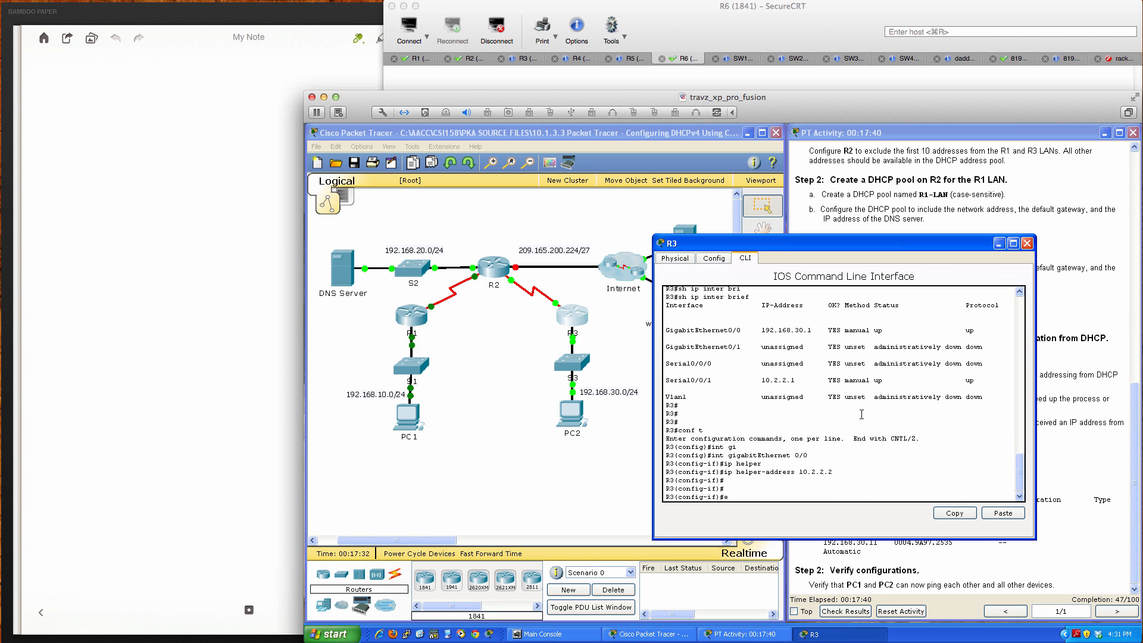
Leave R3's configuration mode, save the configuration with wr mem, and close R3
text(end)
key(Return)
key(Return)
key(Return)
key(Return)
text(wir)
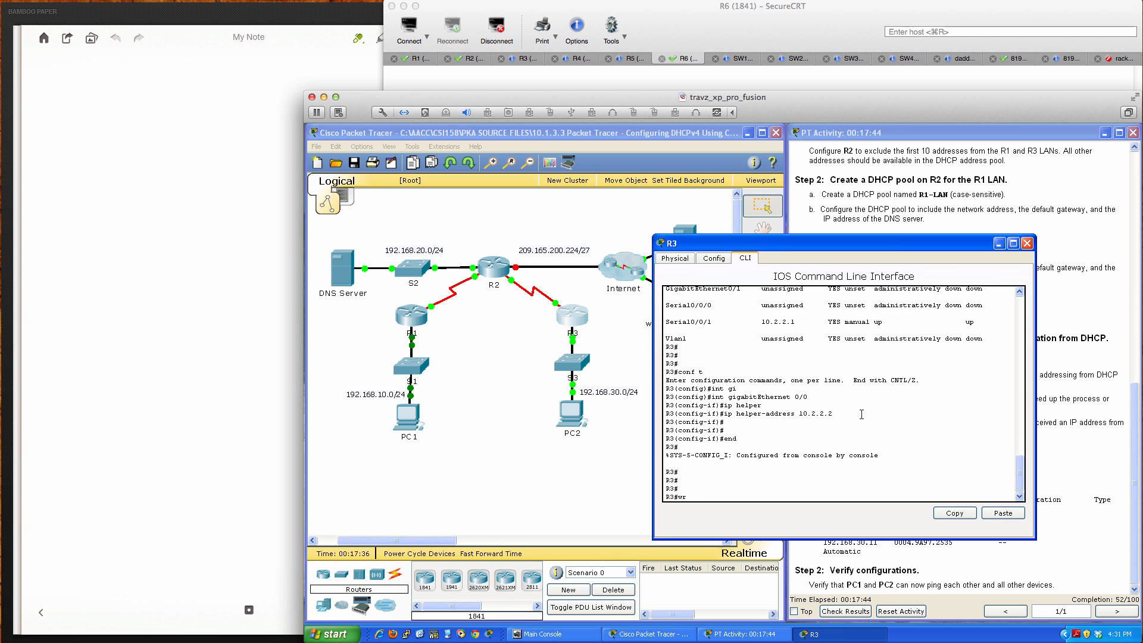
text(mem)
key(Return)
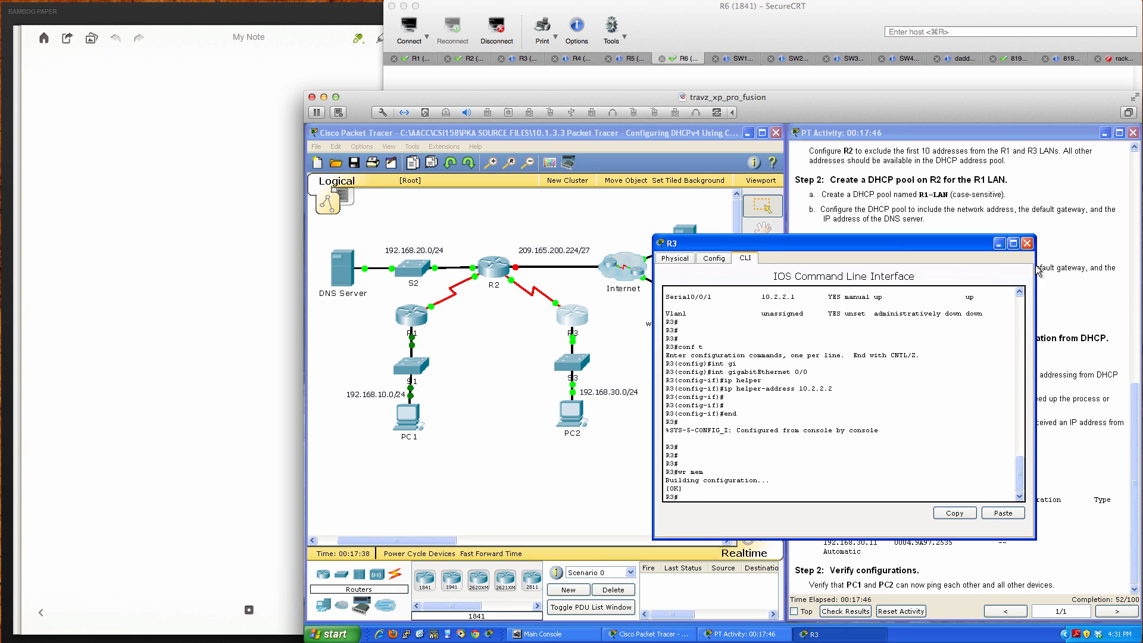
click(1027, 243)
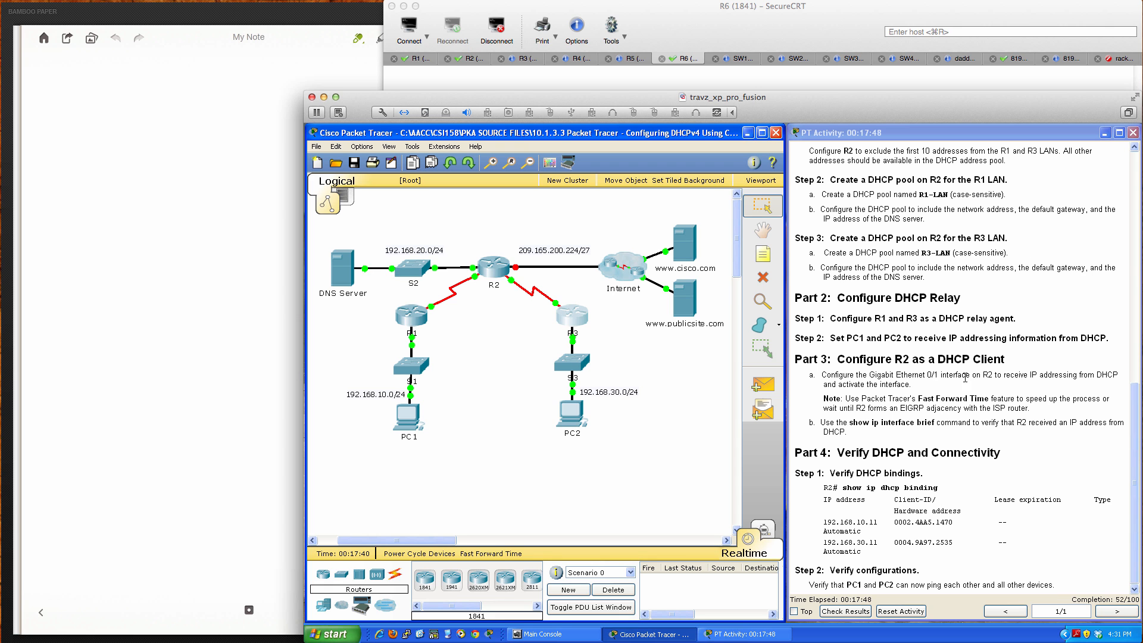
Check the activity results, review the status of all assessment items, and close the results
click(841, 611)
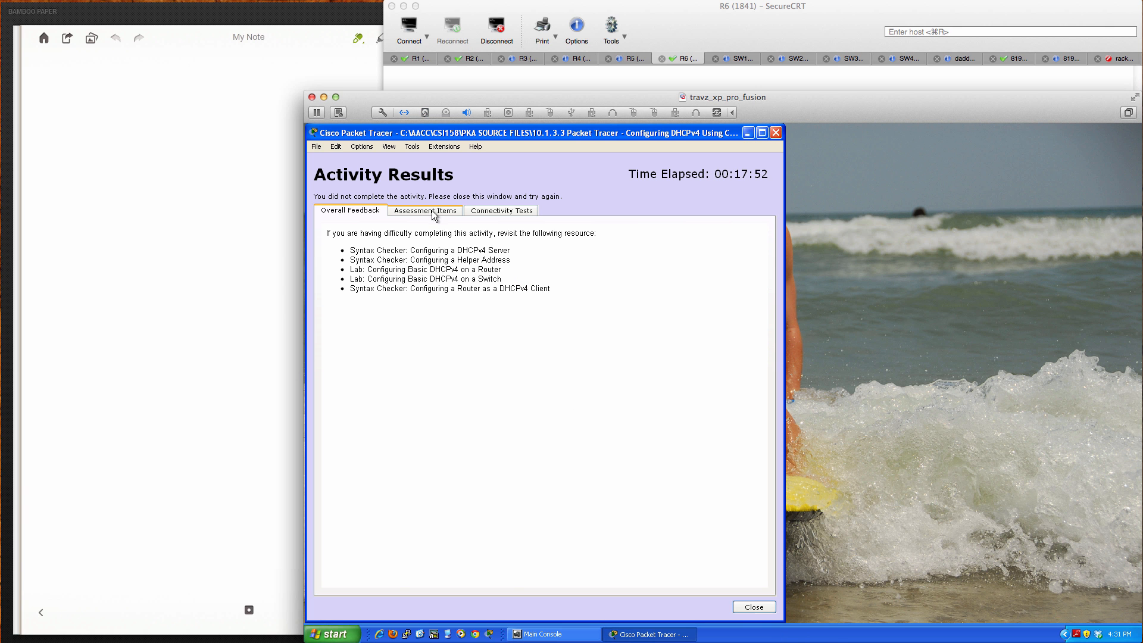
click(438, 216)
scroll(495, 449, down, 3)
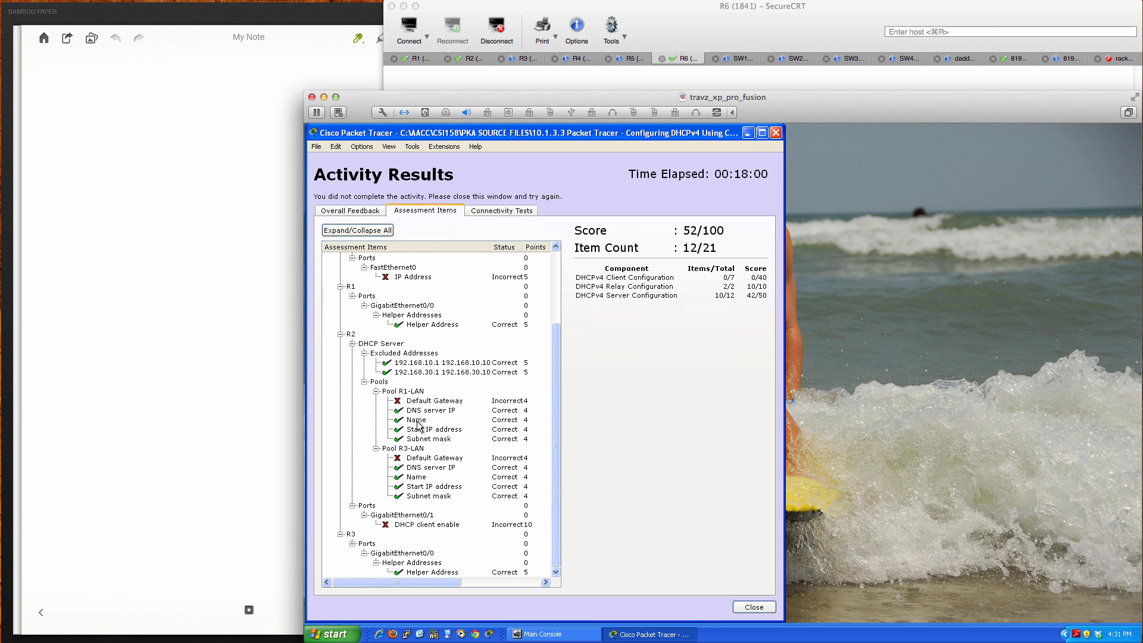
scroll(471, 440, up, 3)
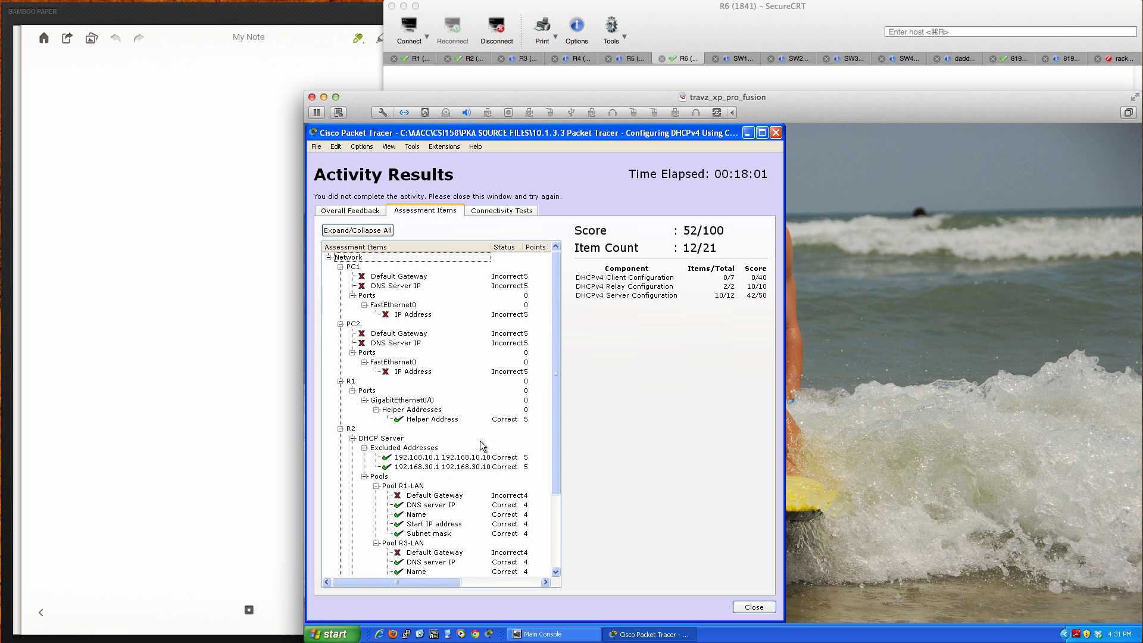
click(754, 606)
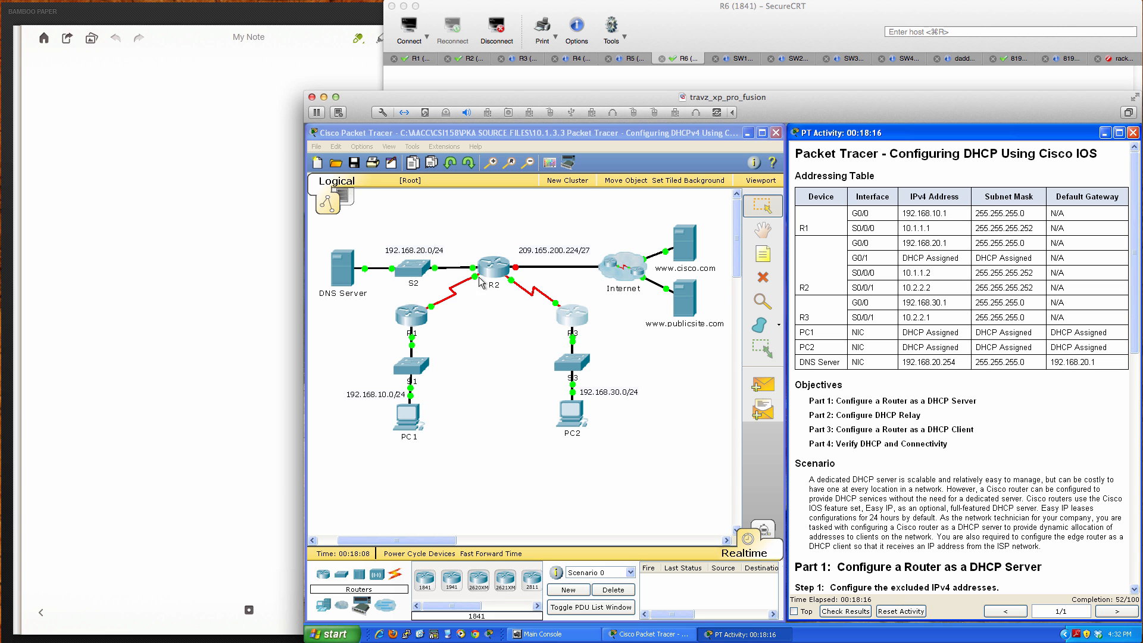
Open R2's command line interface and reposition its window so the addressing table stays readable
click(495, 271)
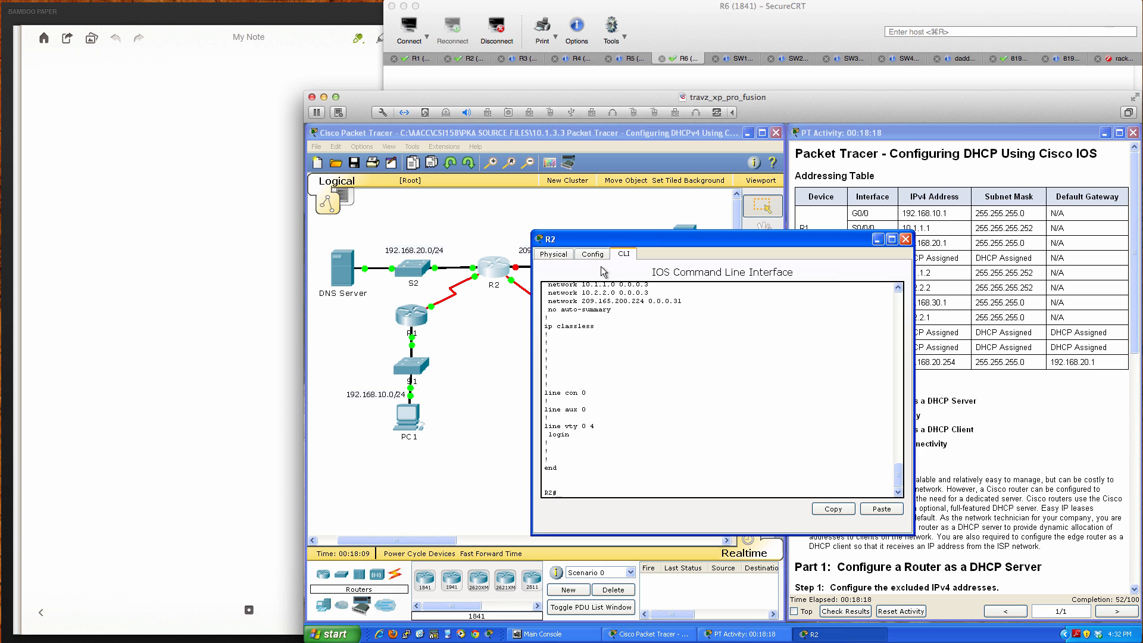
drag(656, 240, 518, 298)
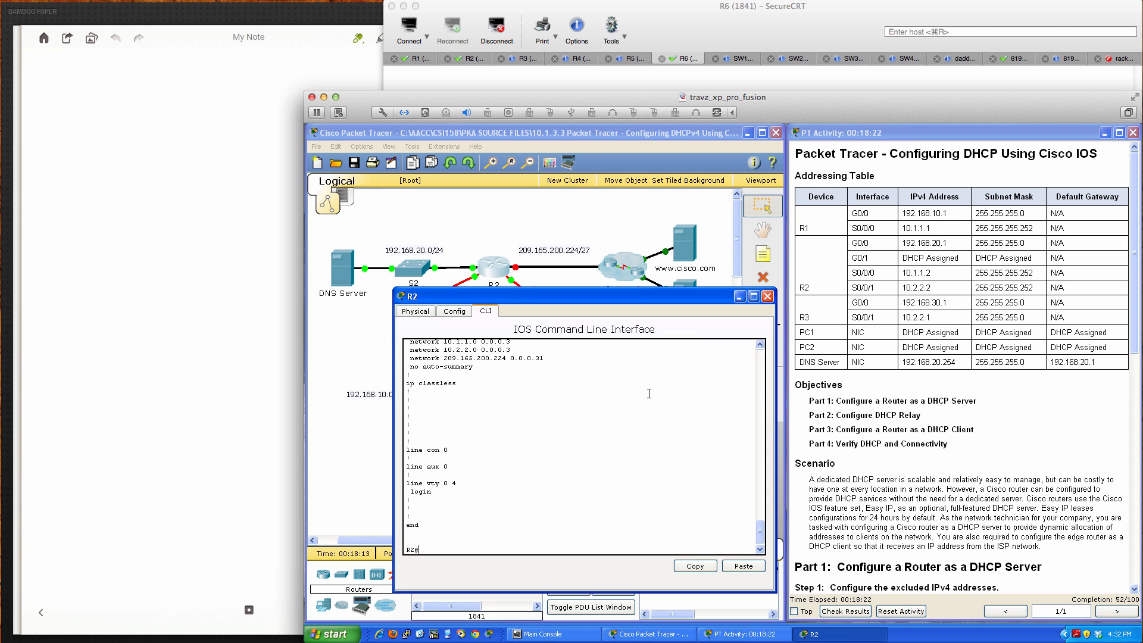
drag(592, 297, 693, 303)
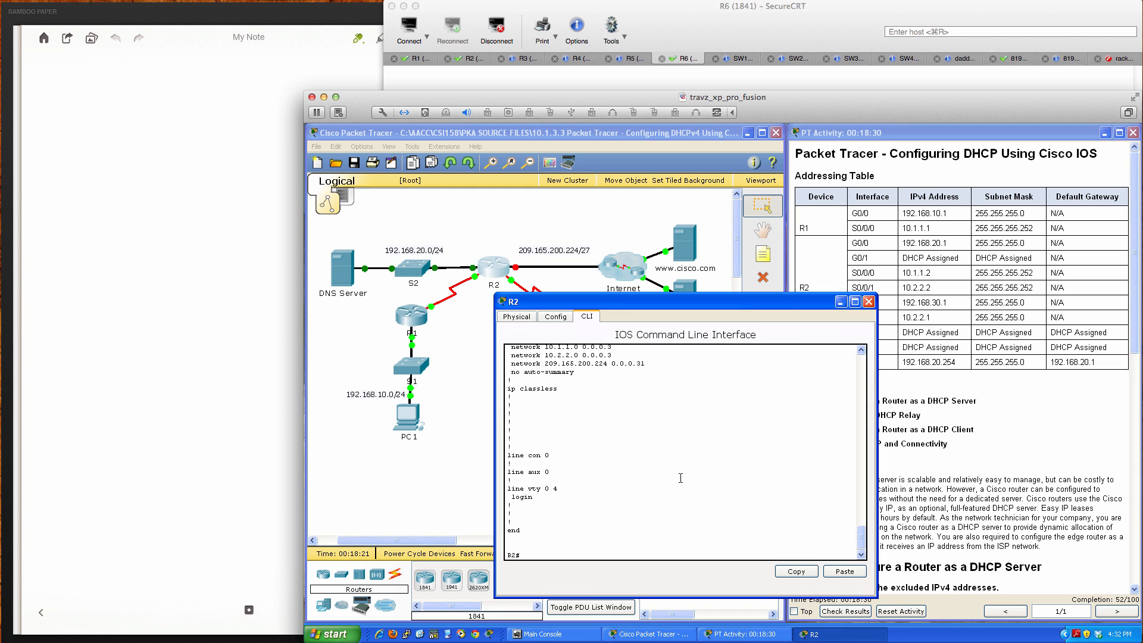
click(704, 478)
key(Return)
key(Return)
key(Return)
key(Return)
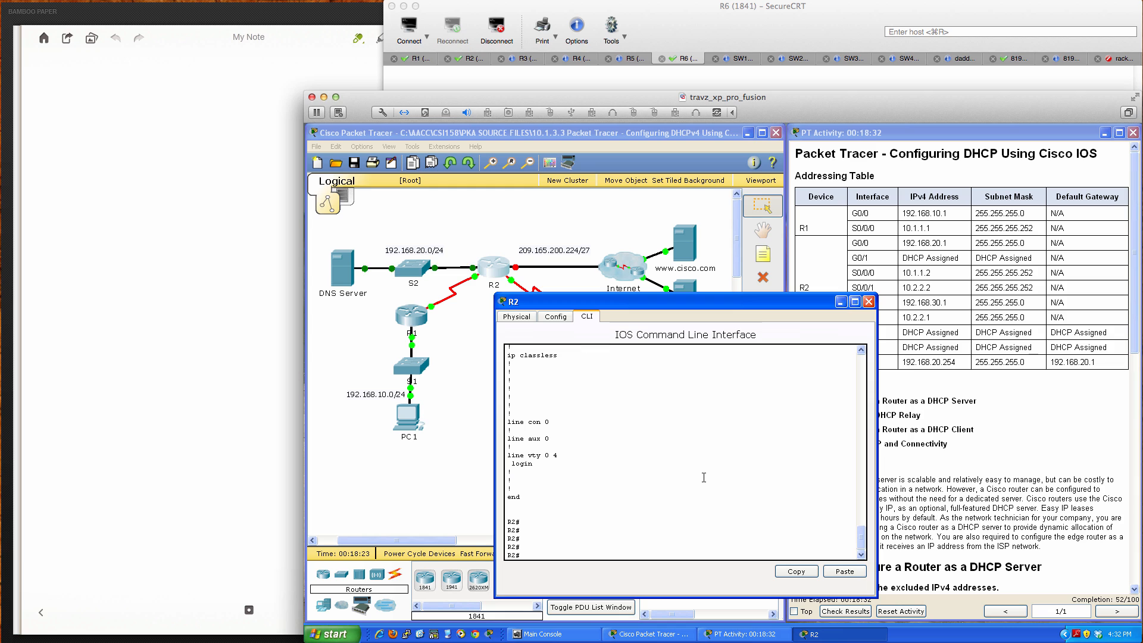
Enter R2's global configuration mode, open DHCP pool R1-LAN, and list the available pool commands
text(conf t)
key(Return)
text(ip)
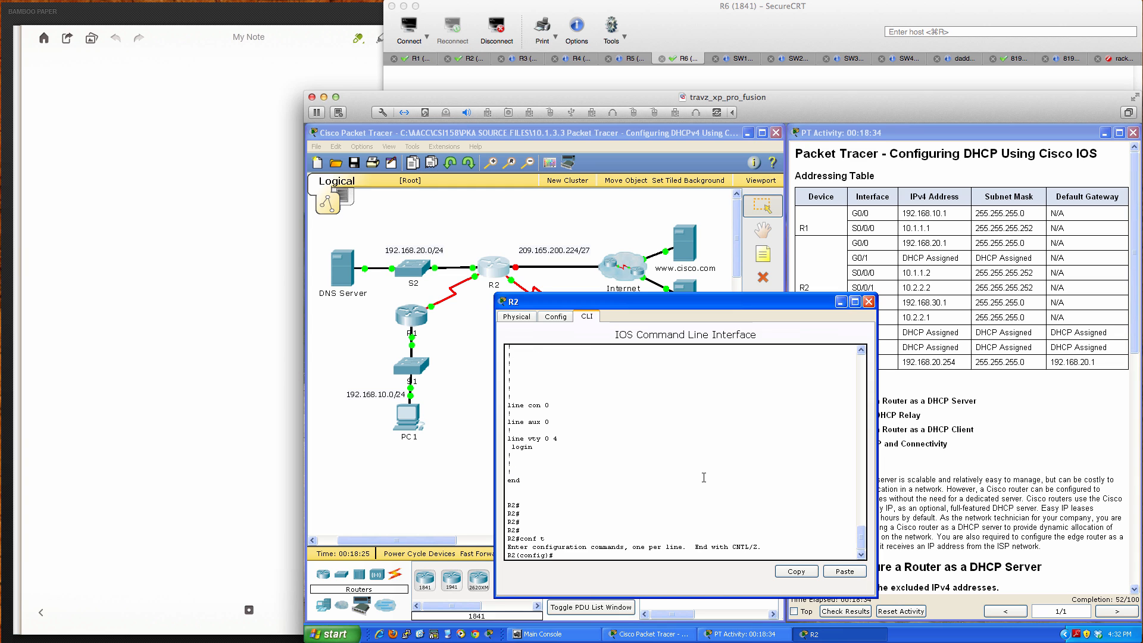
text( dhcp)
key(Tab)
text(po)
key(Tab)
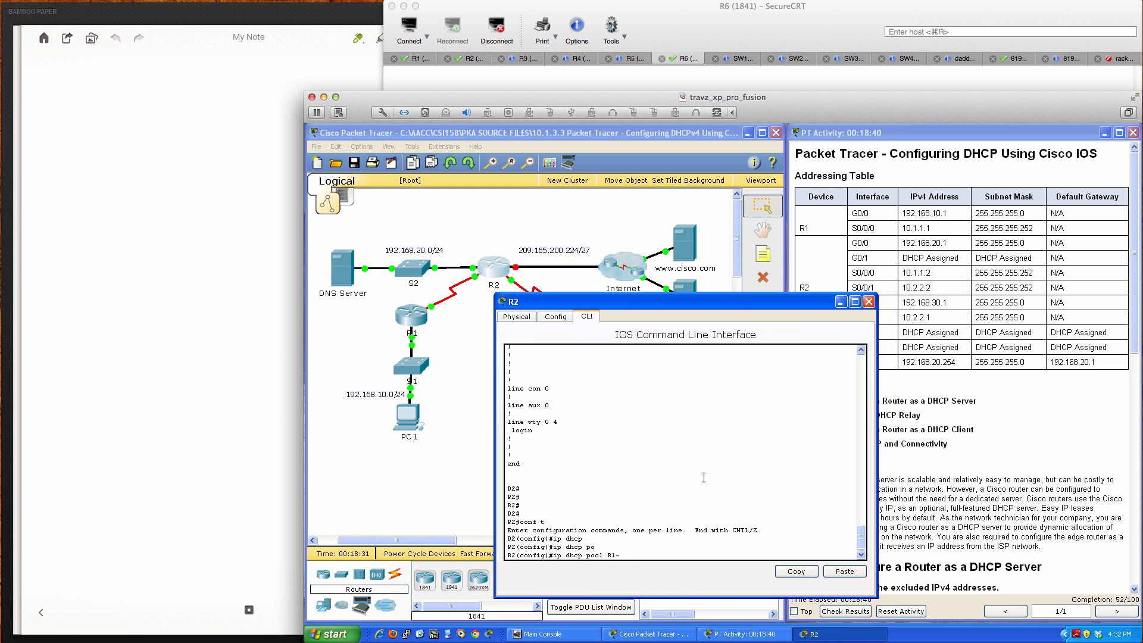
text(R1-LAN)
key(Return)
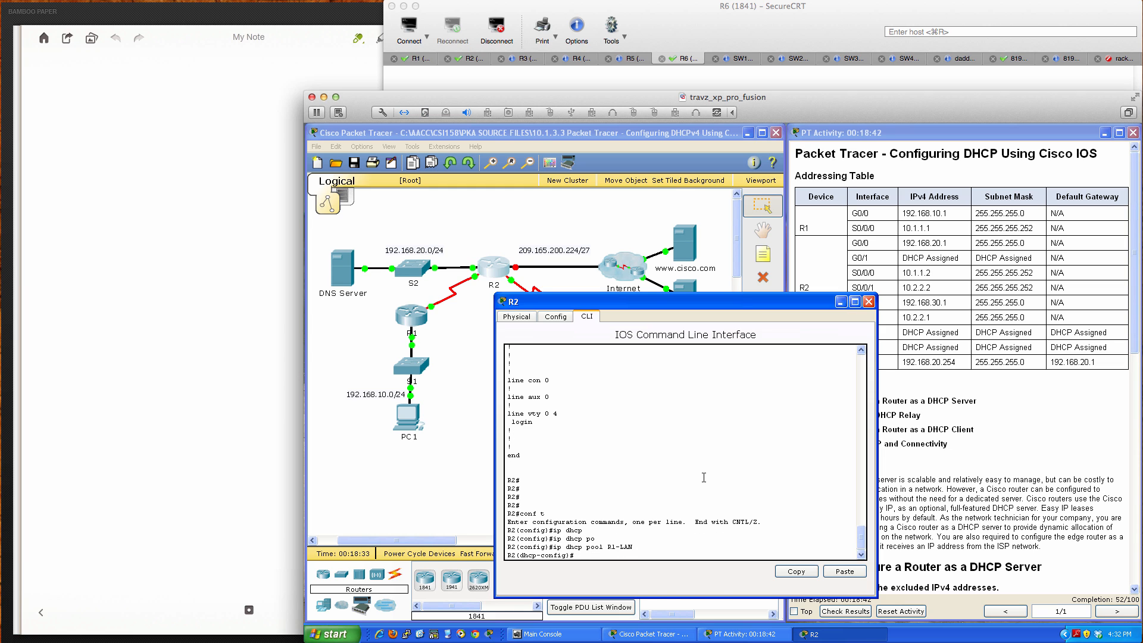
text(?)
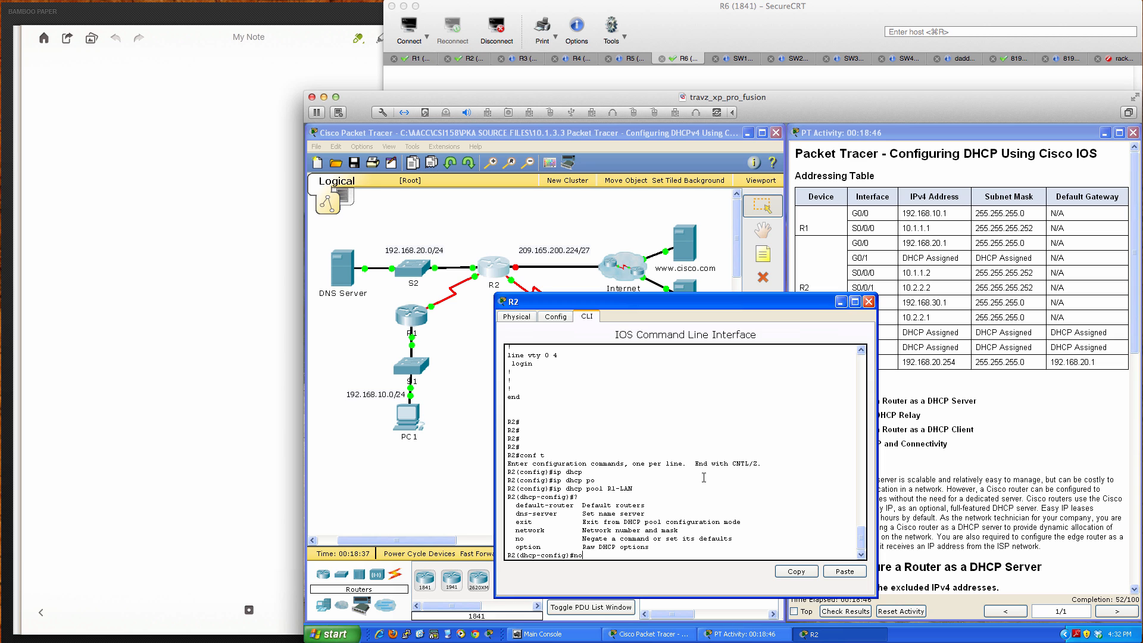
Replace default router 10.1.1.2 in R2's R1-LAN pool with 192.168.10.1, negating the old entry first
text(no def)
key(Tab)
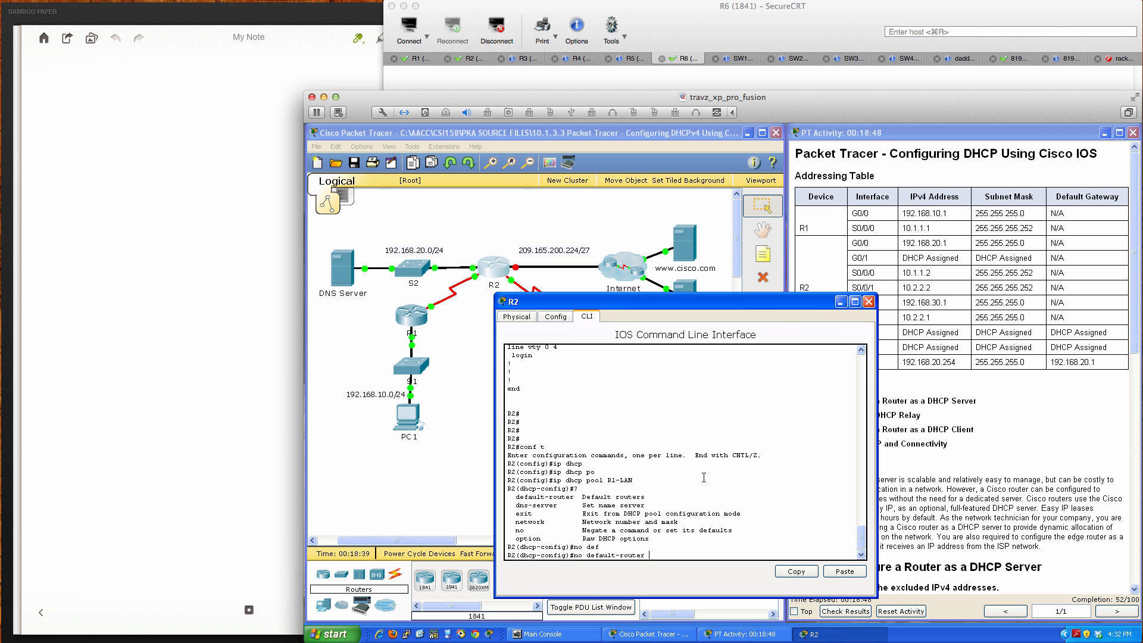
text(10.1.1.2)
key(Return)
text(def)
key(Tab)
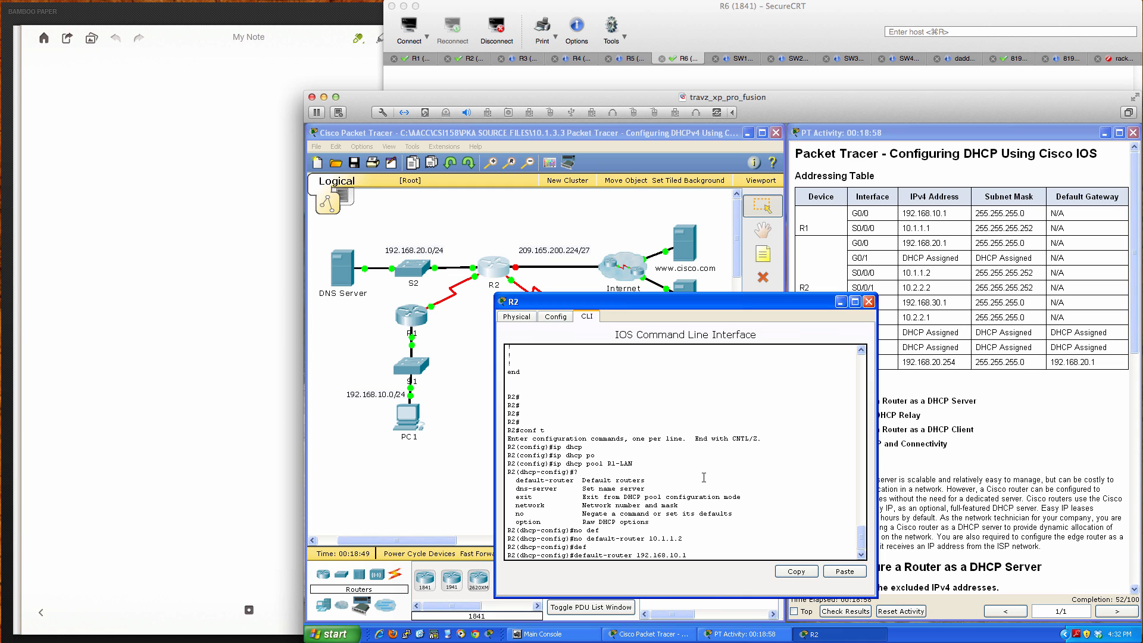
key(Return)
Leave R2's configuration mode, save the configuration with wri mem, and close R2
text(end)
key(Return)
key(Return)
key(Return)
key(Return)
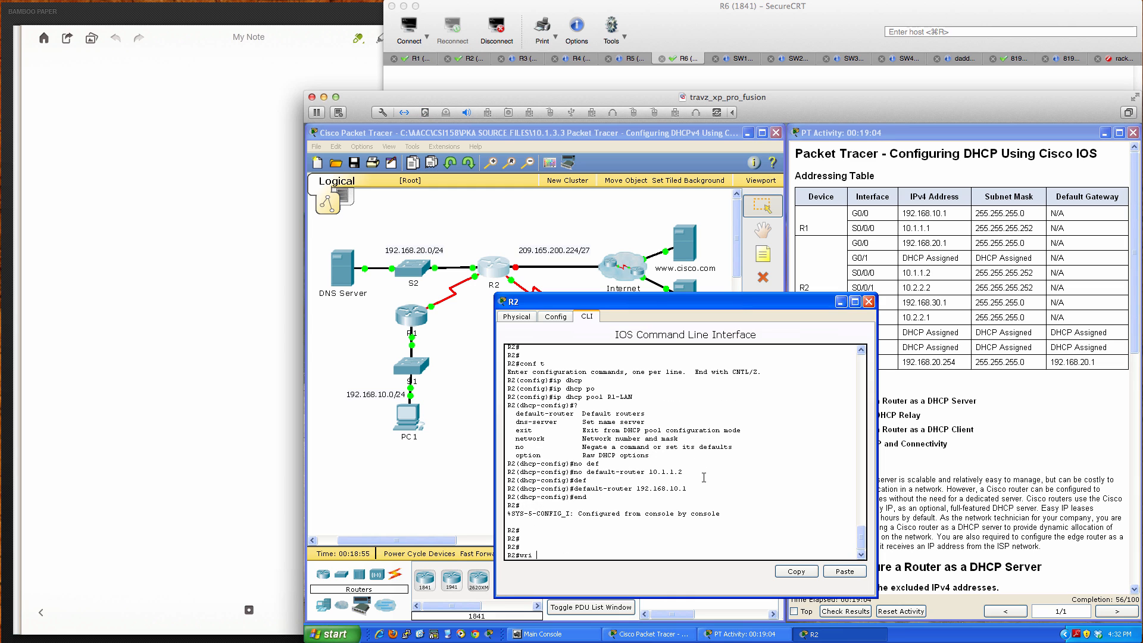
text(wri mem)
key(Return)
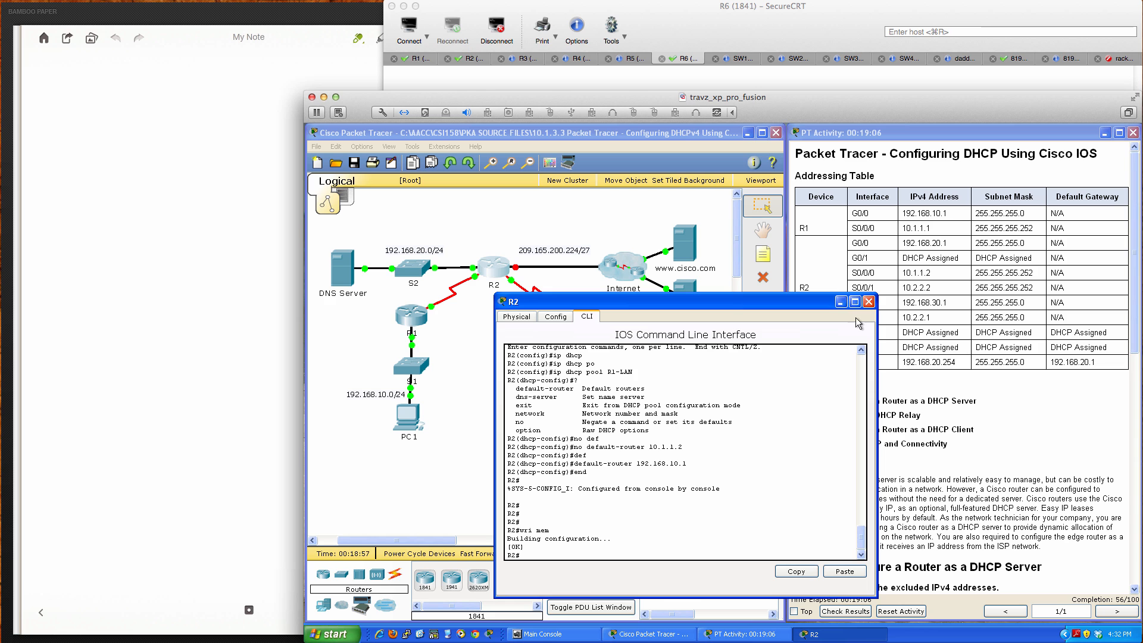
click(870, 302)
Open R3's command line, move its window below the network links, and enter global configuration mode
click(576, 319)
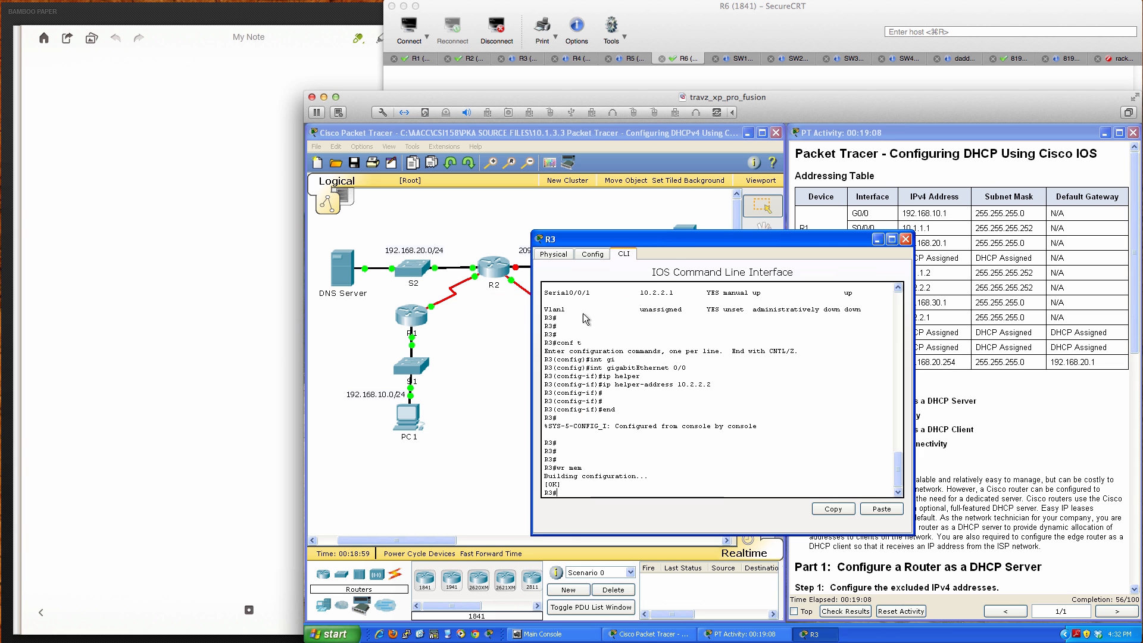
drag(677, 246, 590, 306)
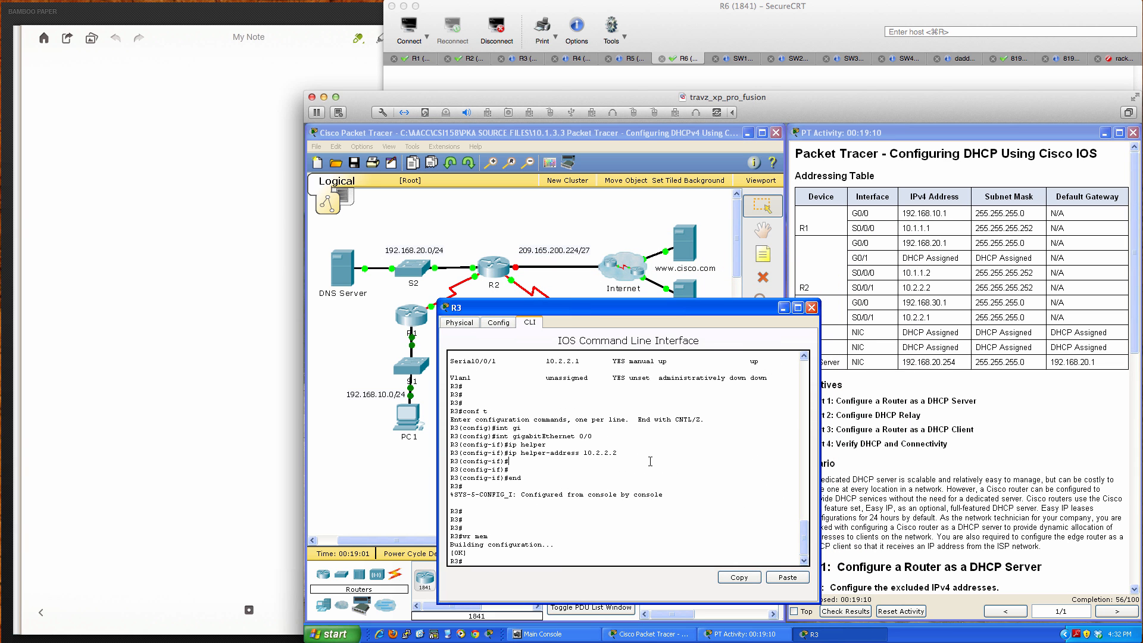
key(Return)
key(Return)
key(Return)
key(Return)
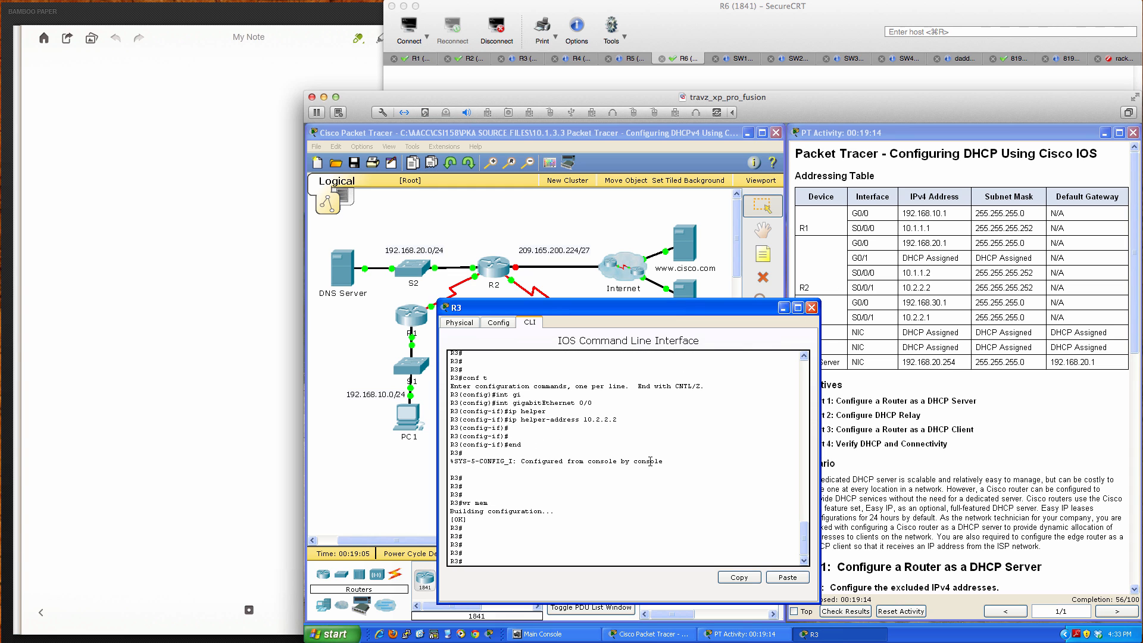
text(conf t)
key(Return)
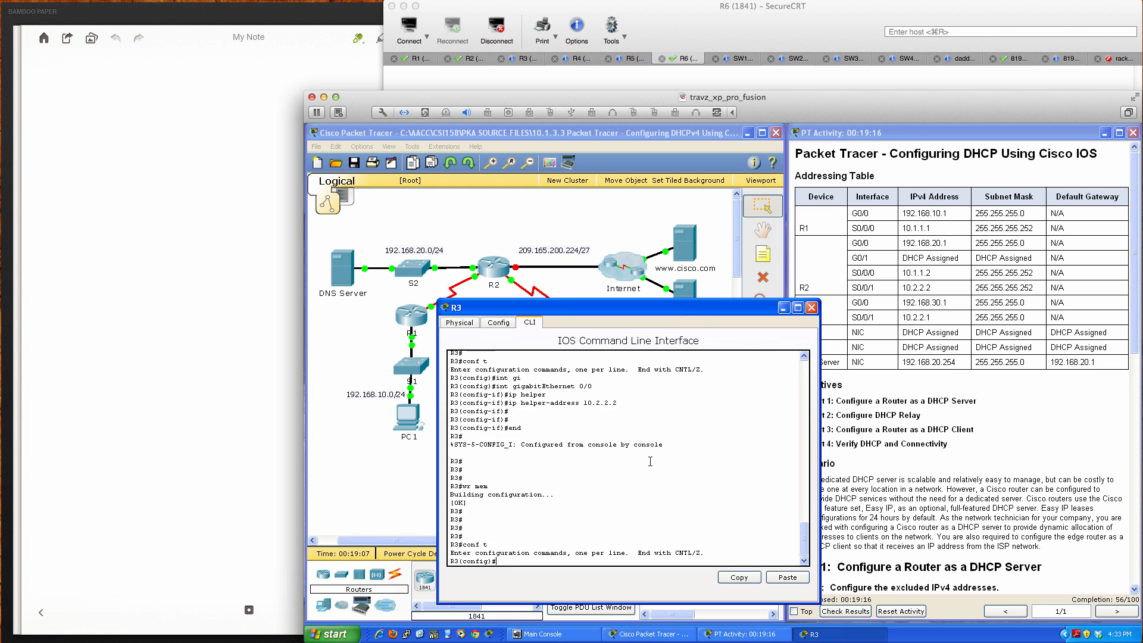
text(ip dhcp)
text( poo)
key(Tab)
text(R)
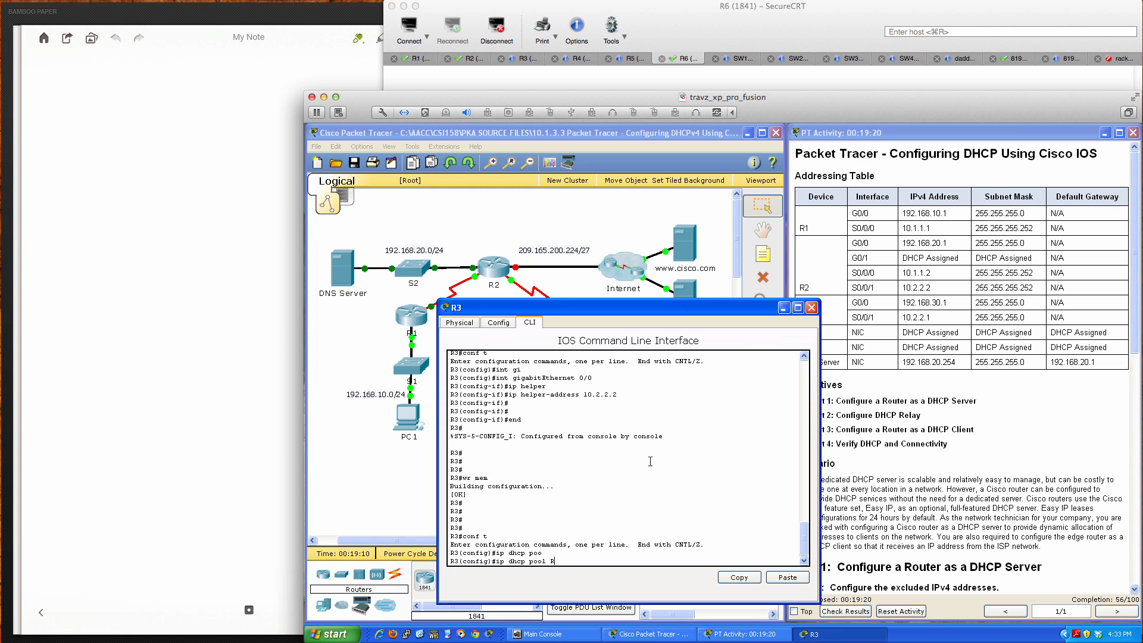
click(812, 309)
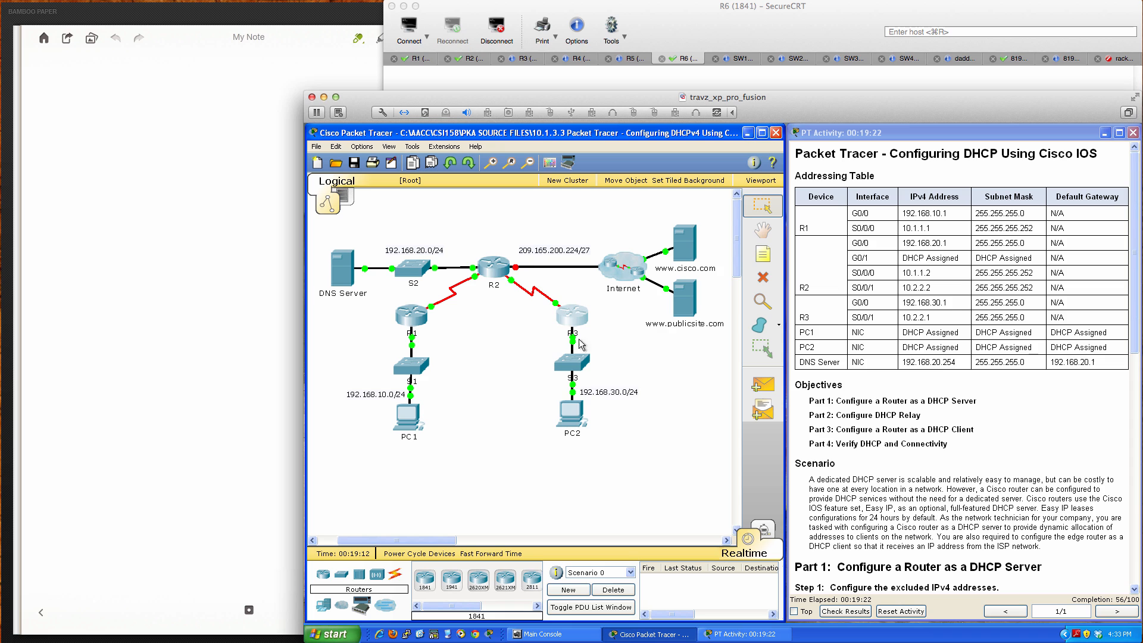
Open R2's command line, enter global configuration mode, and open DHCP pool R3-LAN
click(496, 267)
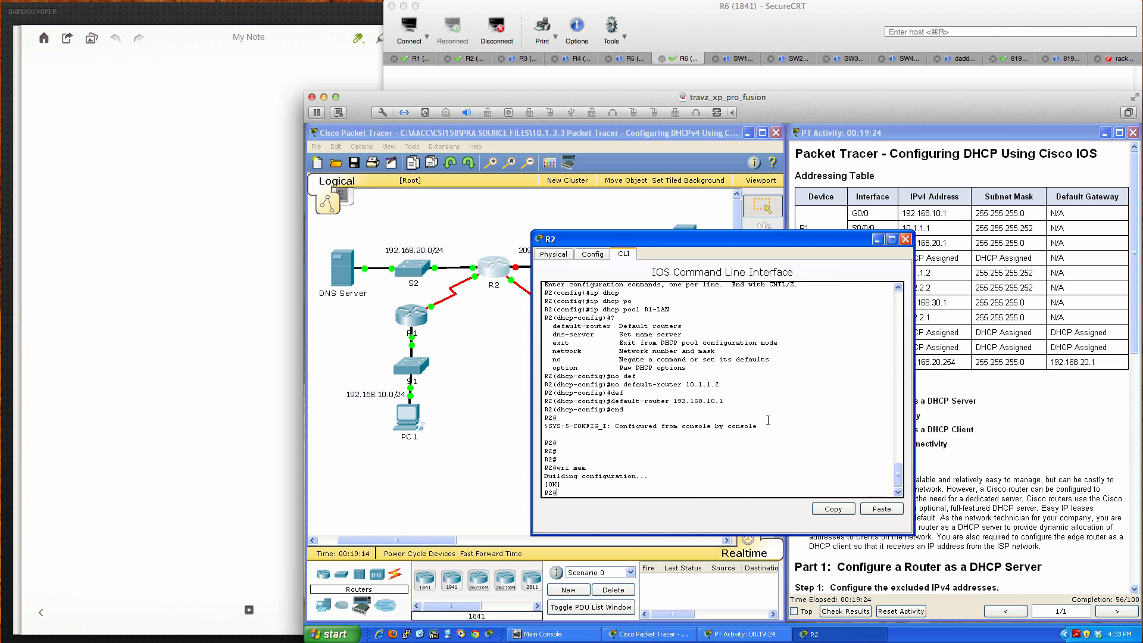
key(Return)
key(Return)
key(Return)
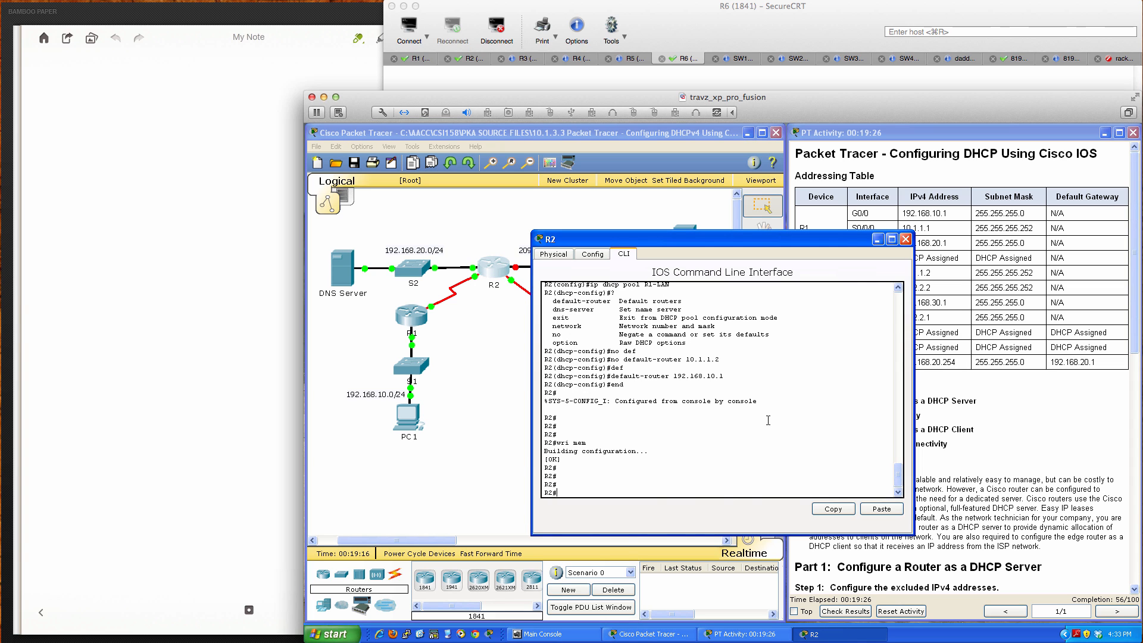
text(conf t)
key(Return)
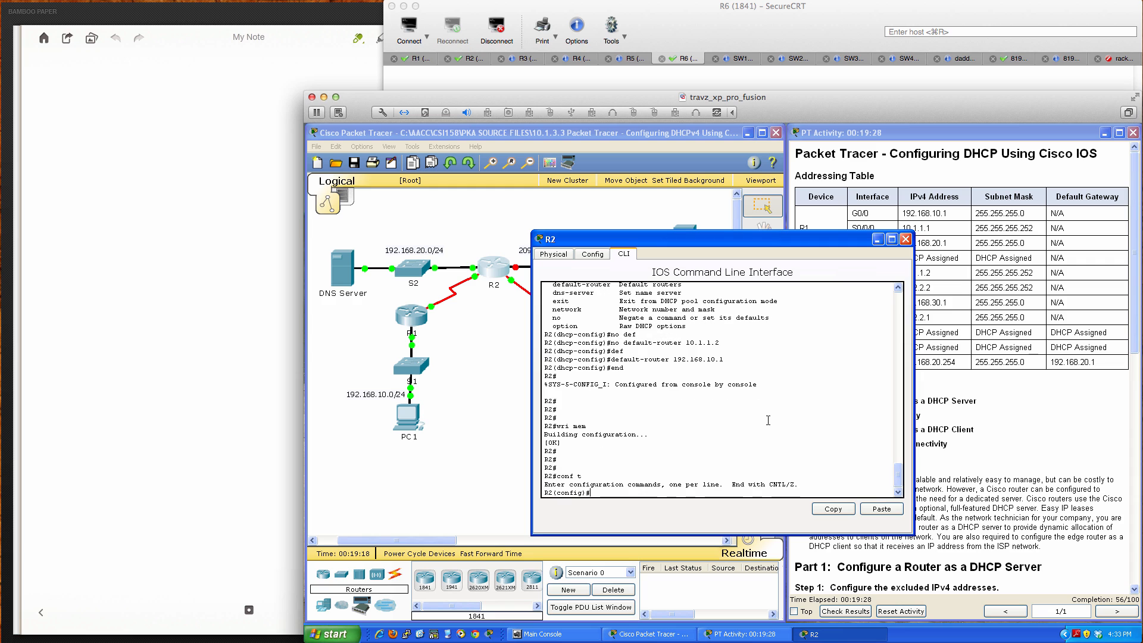
text(ip dhcp poo)
key(Tab)
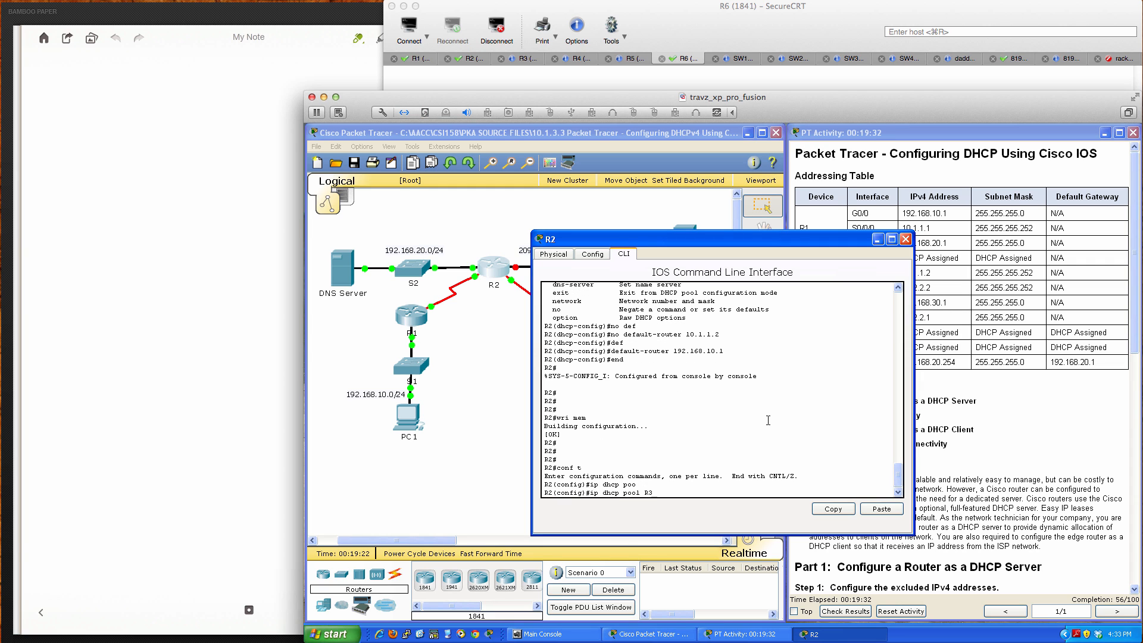
text(R3-LAN)
key(Return)
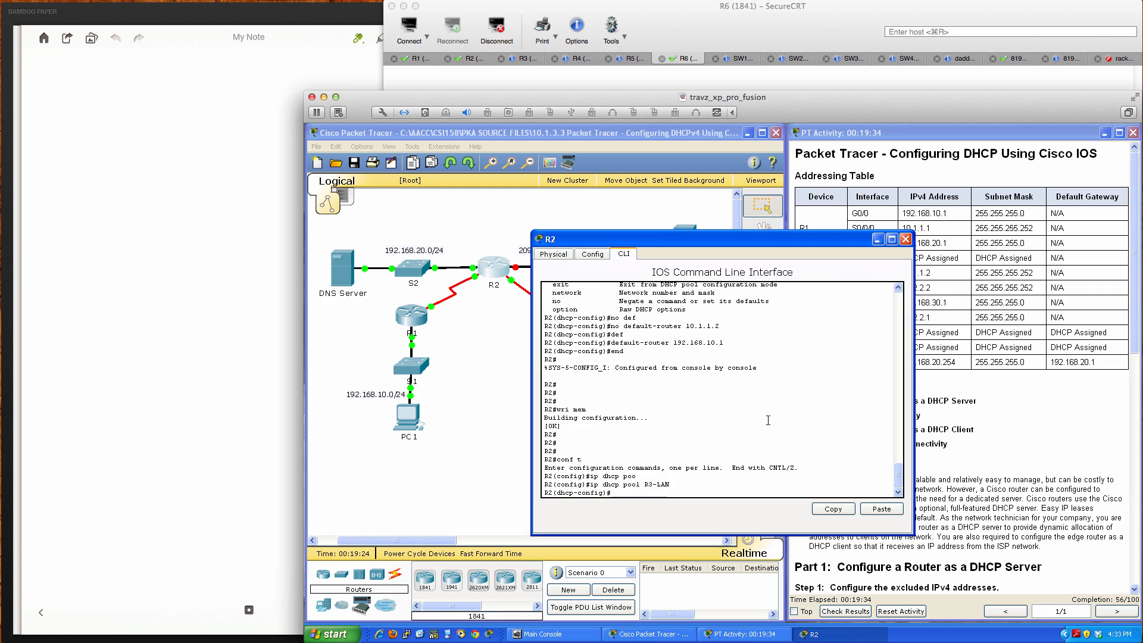
Remove default router 10.2.2.2 from R2's R3-LAN pool and set the default router to 192.168.30.1
text(no def)
key(Tab)
text(10.2.)
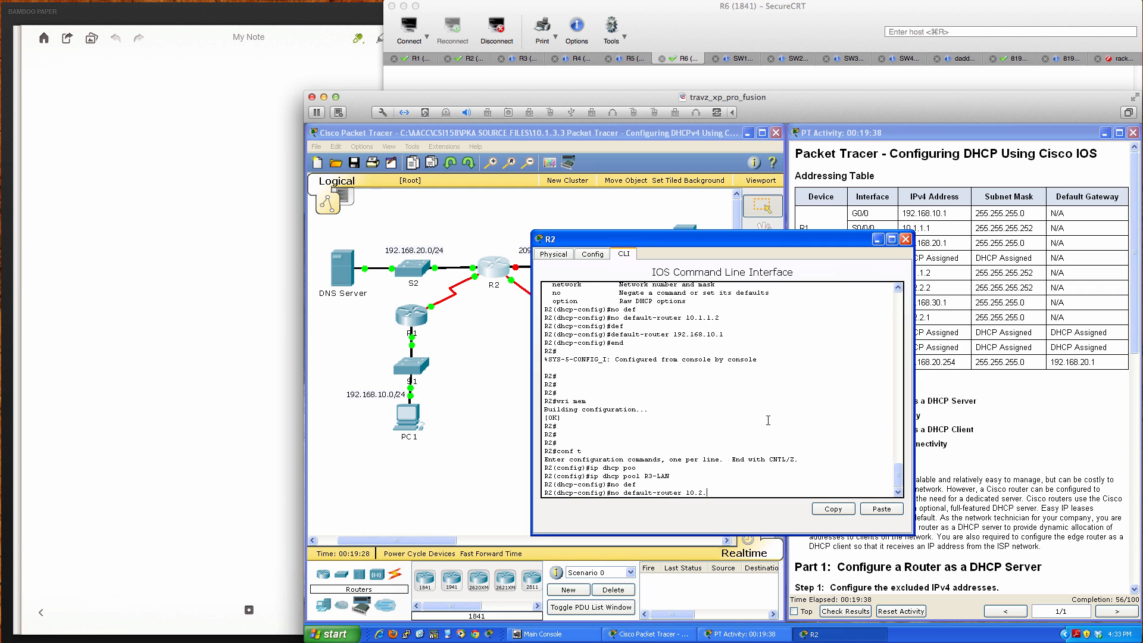
text(2)
key(Return)
text(def)
key(Tab)
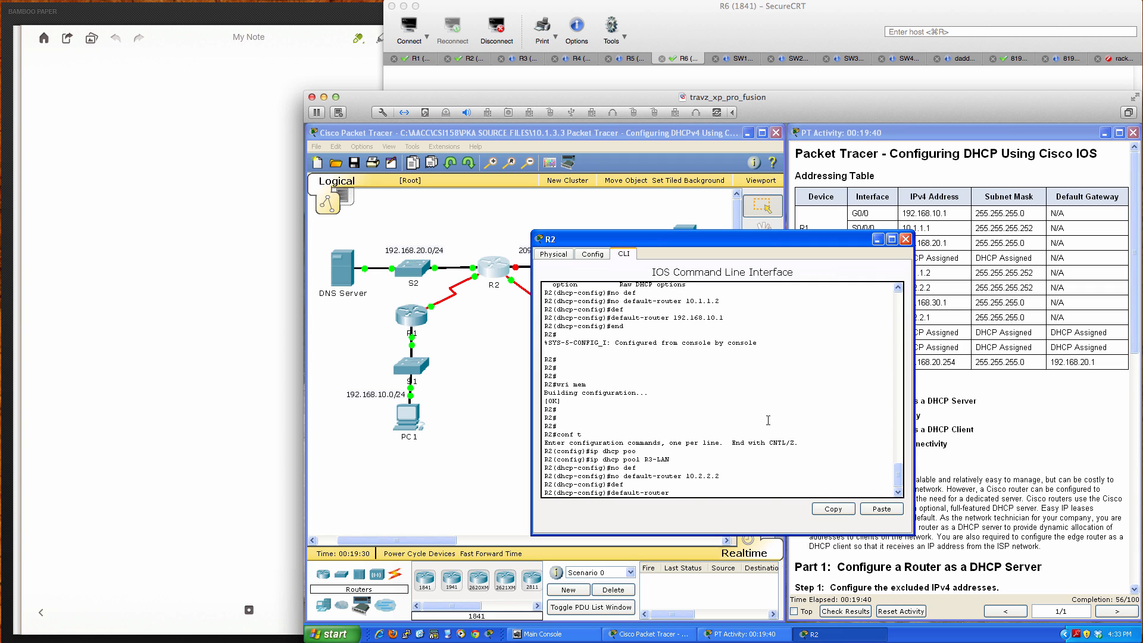
text(192.168.30.1)
key(Return)
Exit R2's DHCP pool configuration, save with wri mem, and close the router's window
text(end)
key(Return)
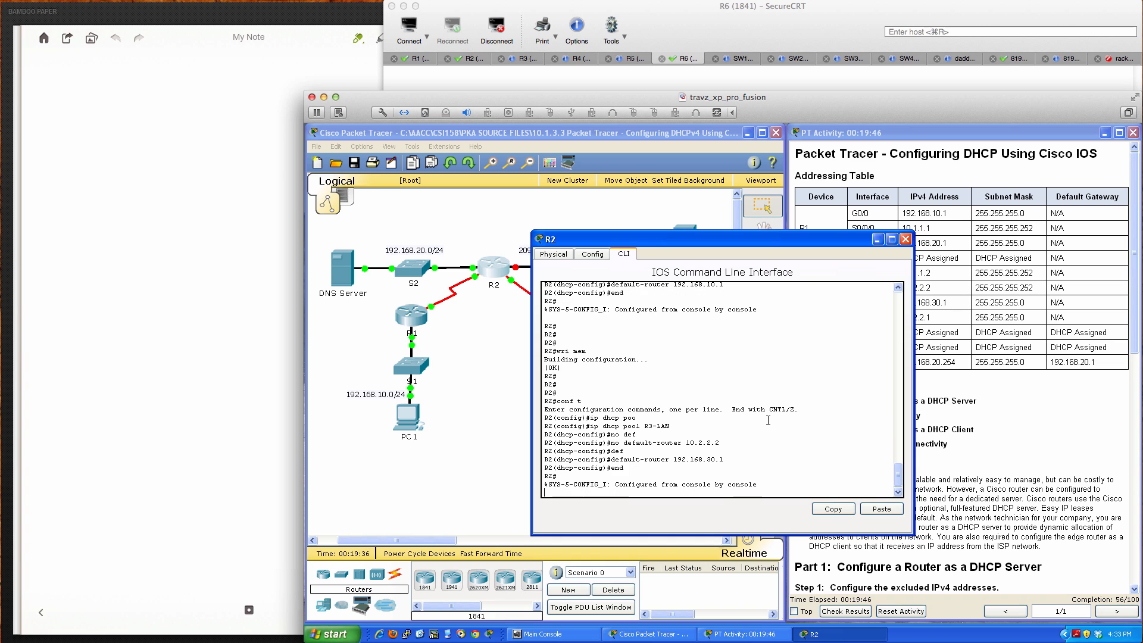
key(Return)
key(Return)
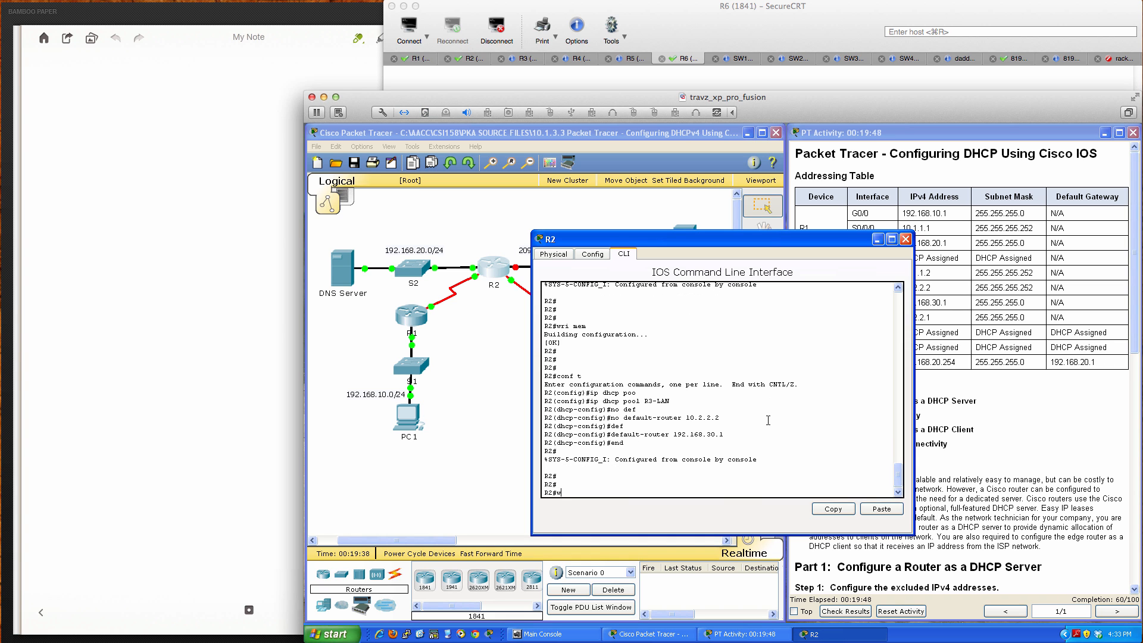
text(wri mem)
key(Return)
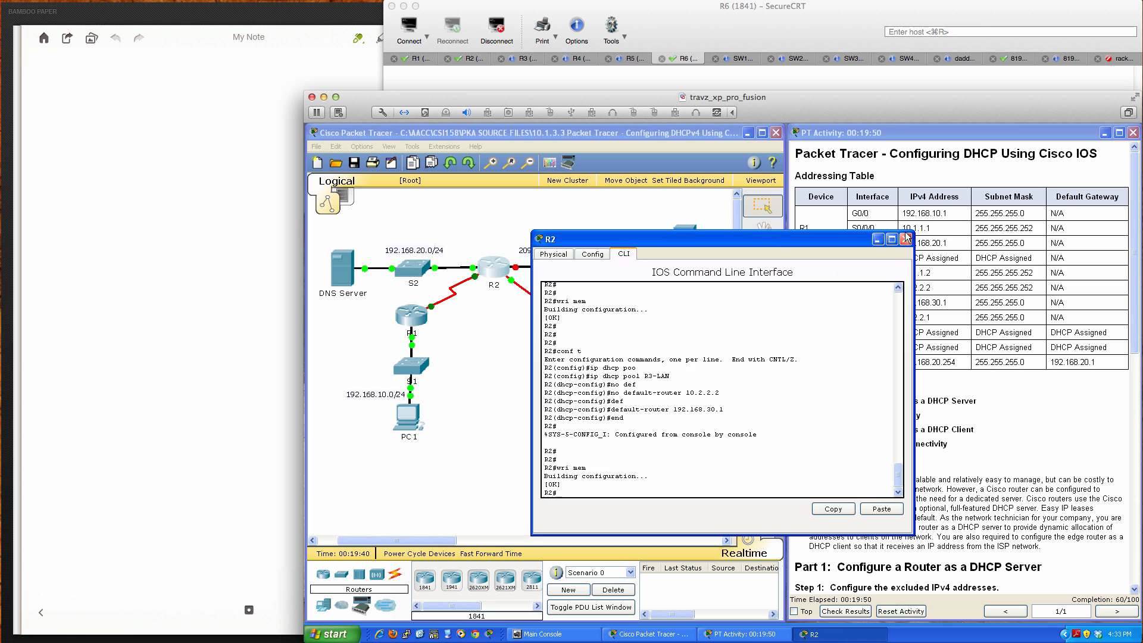
click(906, 239)
Reopen R3's command line and clear the unfinished ip dhcp pool command from the configuration prompt
click(569, 330)
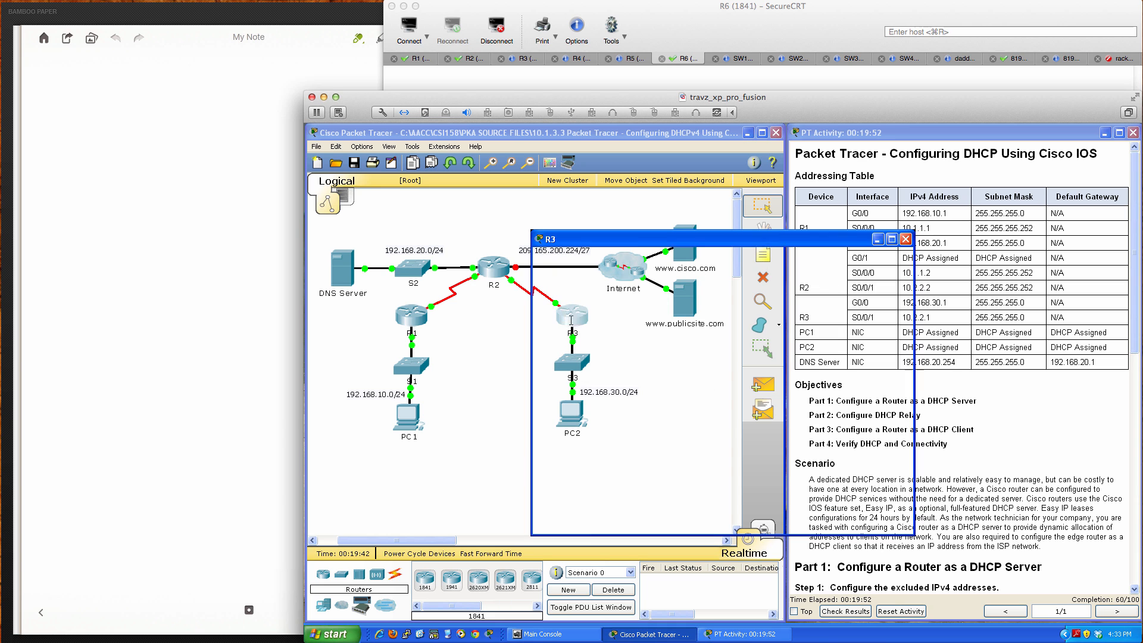
key(BackSpace)
key(BackSpace)
key(BackSpace)
key(BackSpace)
key(BackSpace)
key(BackSpace)
key(BackSpace)
key(BackSpace)
key(BackSpace)
key(BackSpace)
key(BackSpace)
key(BackSpace)
key(BackSpace)
key(BackSpace)
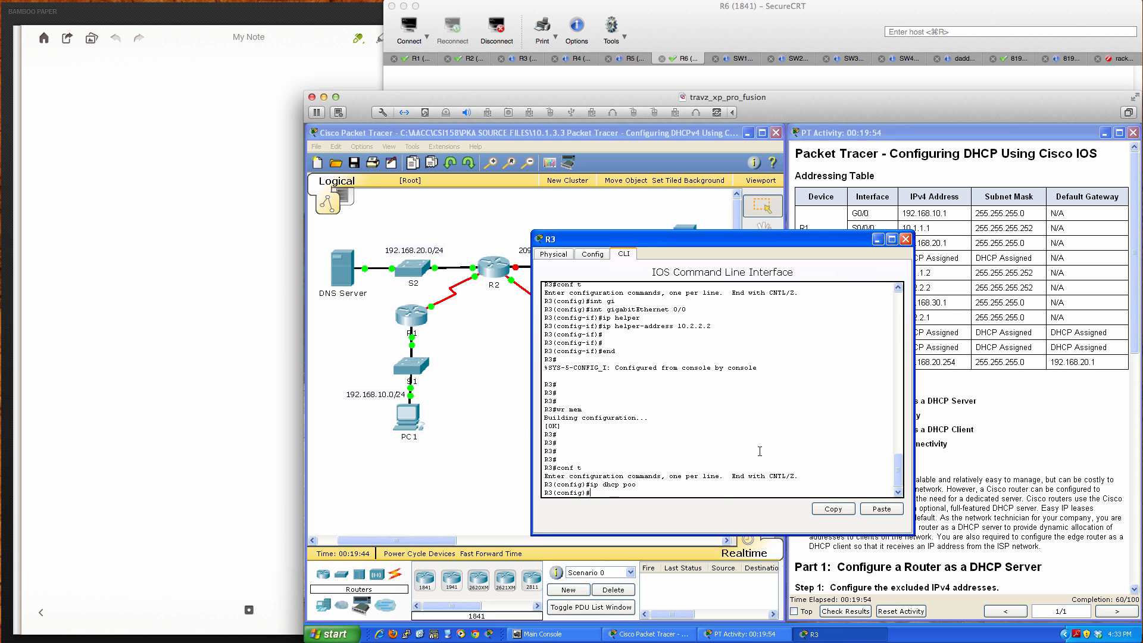
End R3's configuration mode, save its configuration with wri mem, and close R3
text(end)
key(Return)
key(Return)
key(Return)
text(wri mem)
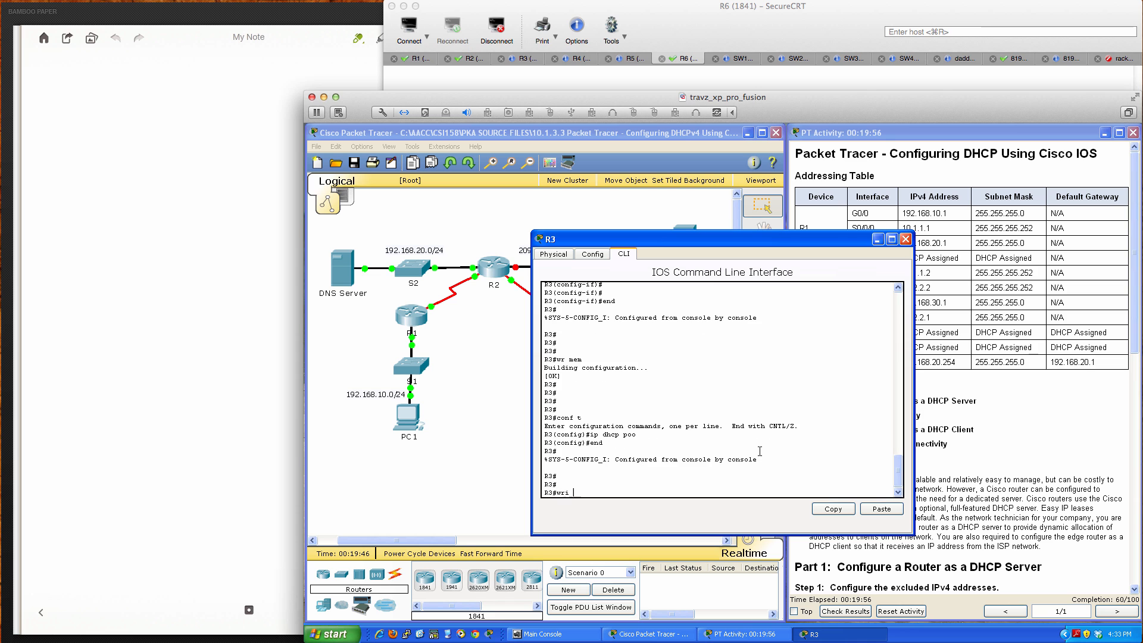
key(Return)
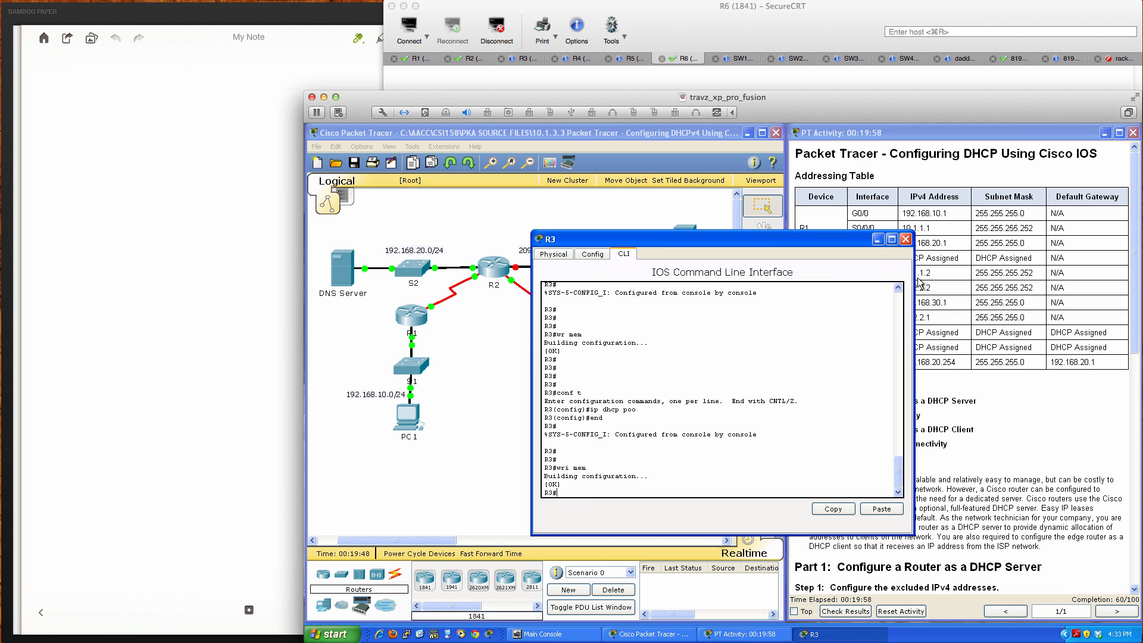
click(905, 239)
Switch PC1's IPv4 configuration to DHCP so it requests an address, and close PC1
scroll(889, 502, down, 15)
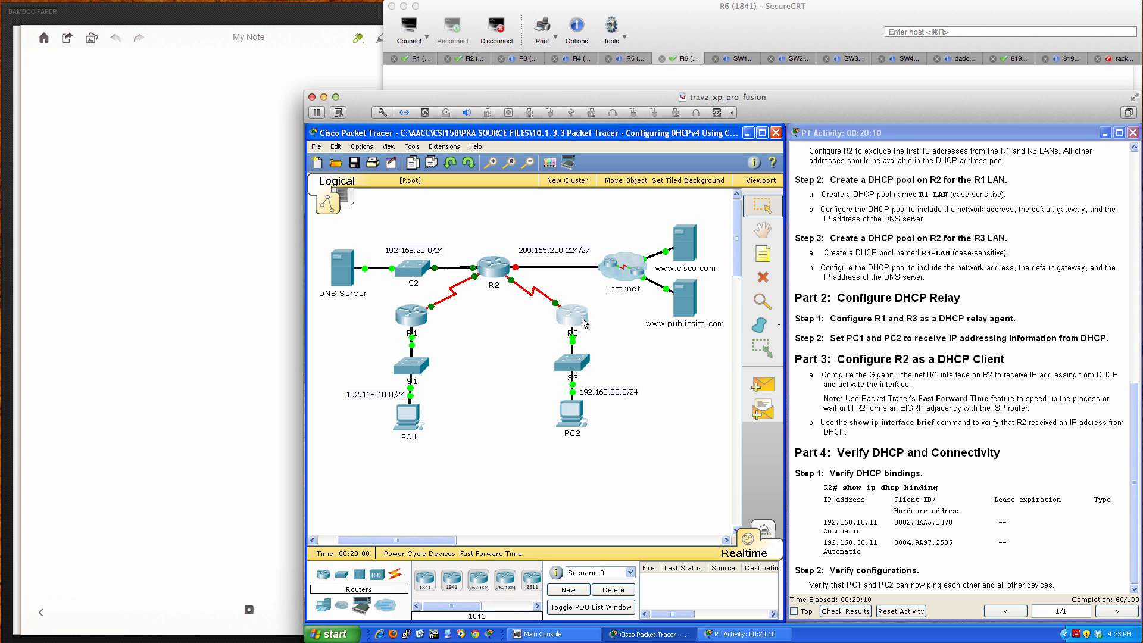
mouse_move(581, 318)
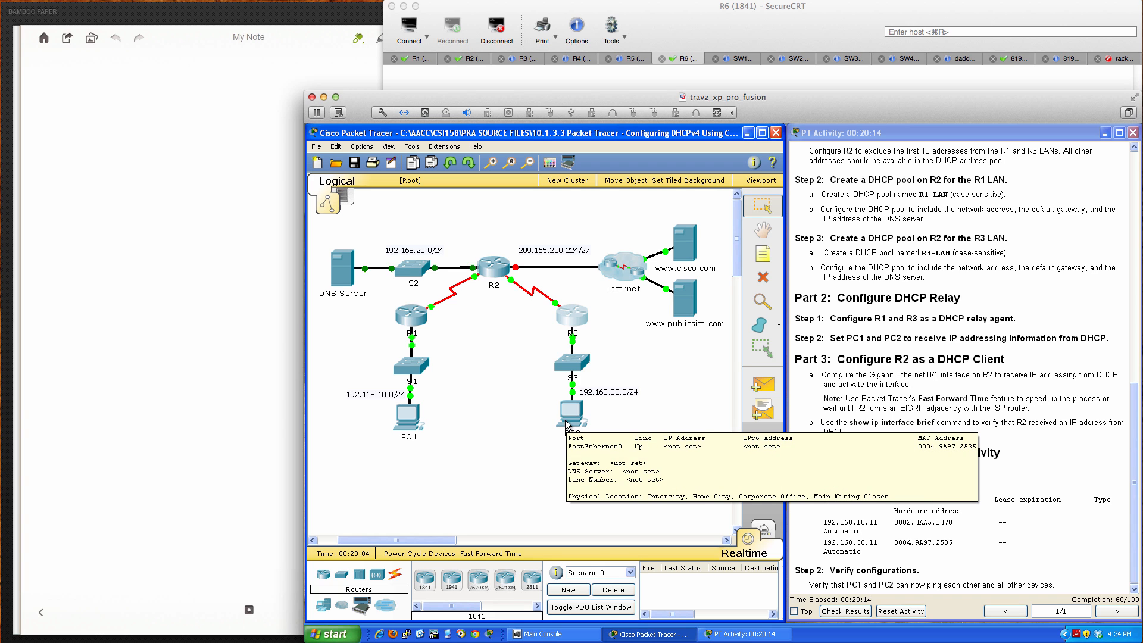
click(410, 418)
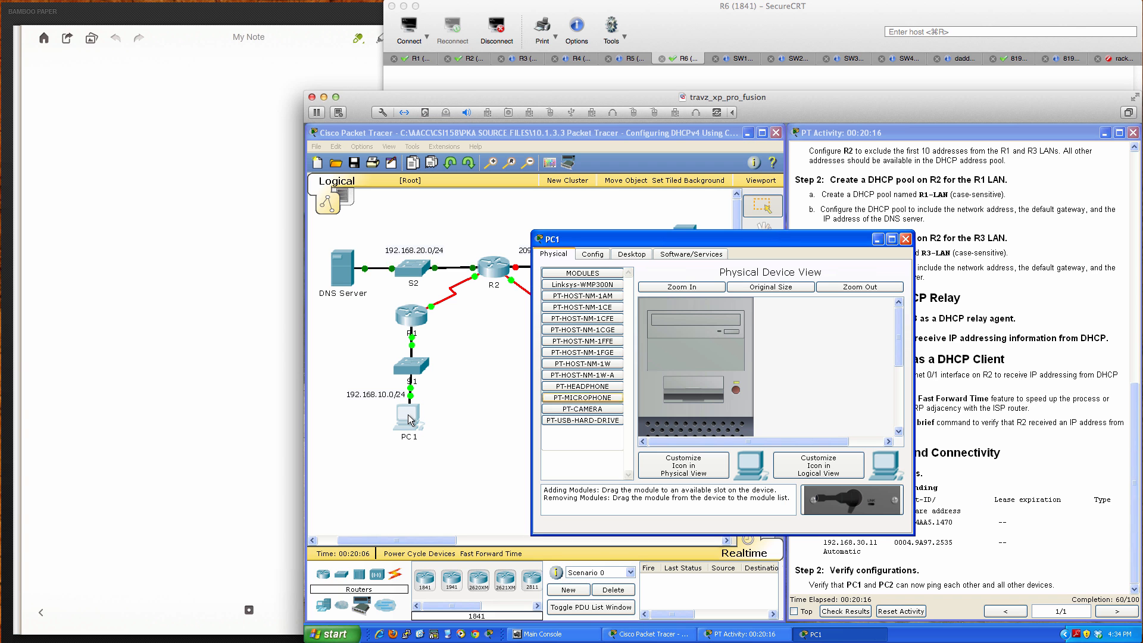
click(632, 254)
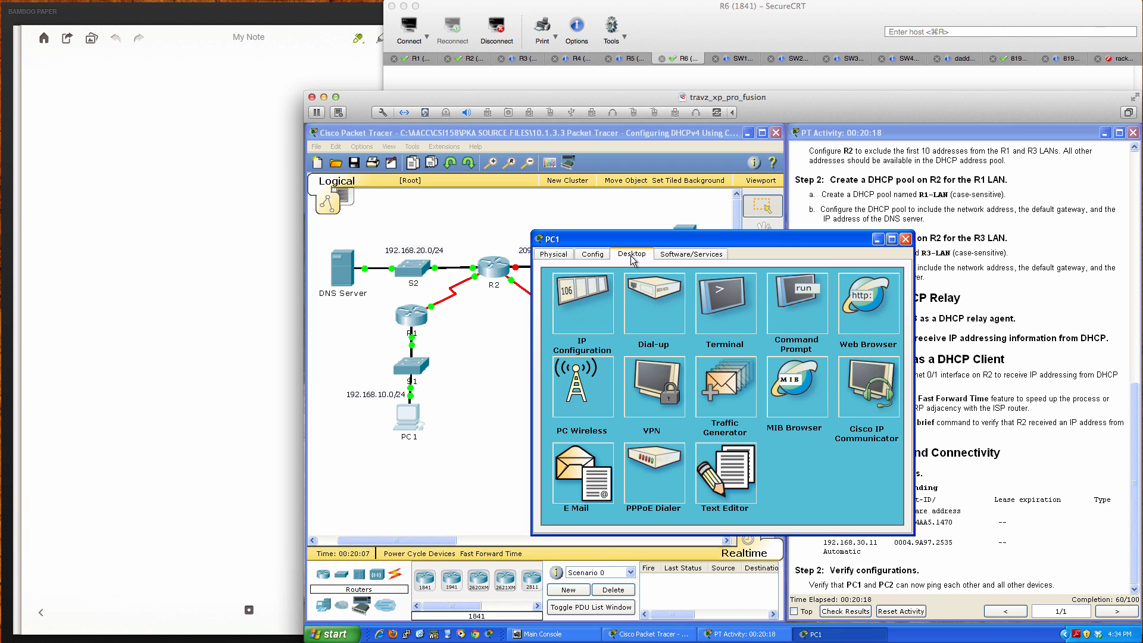
click(586, 313)
click(550, 306)
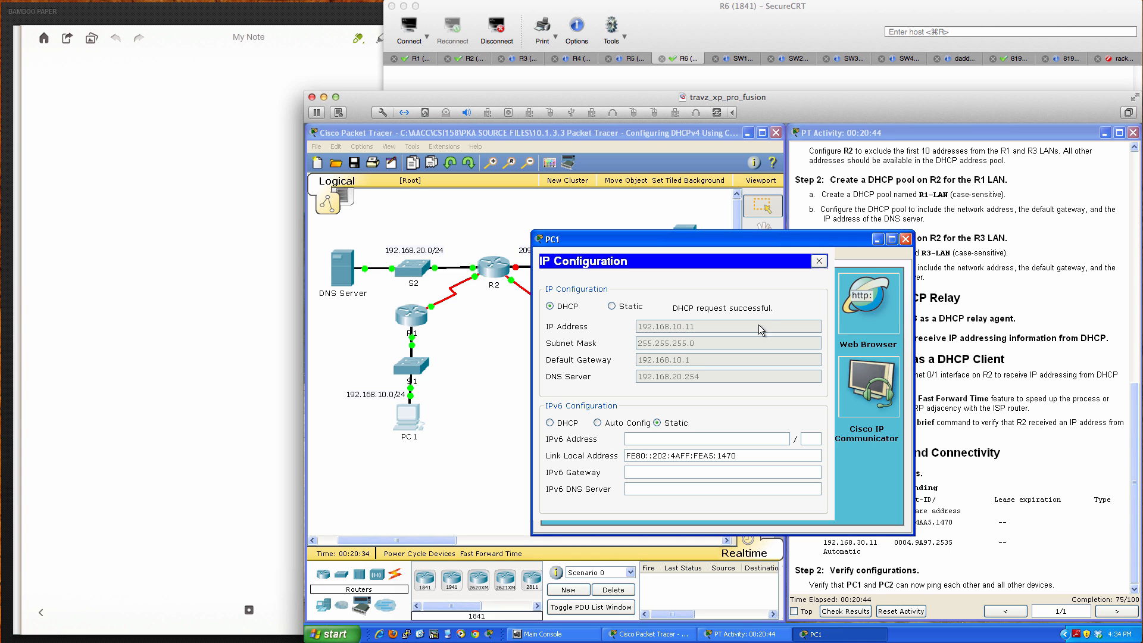
click(907, 240)
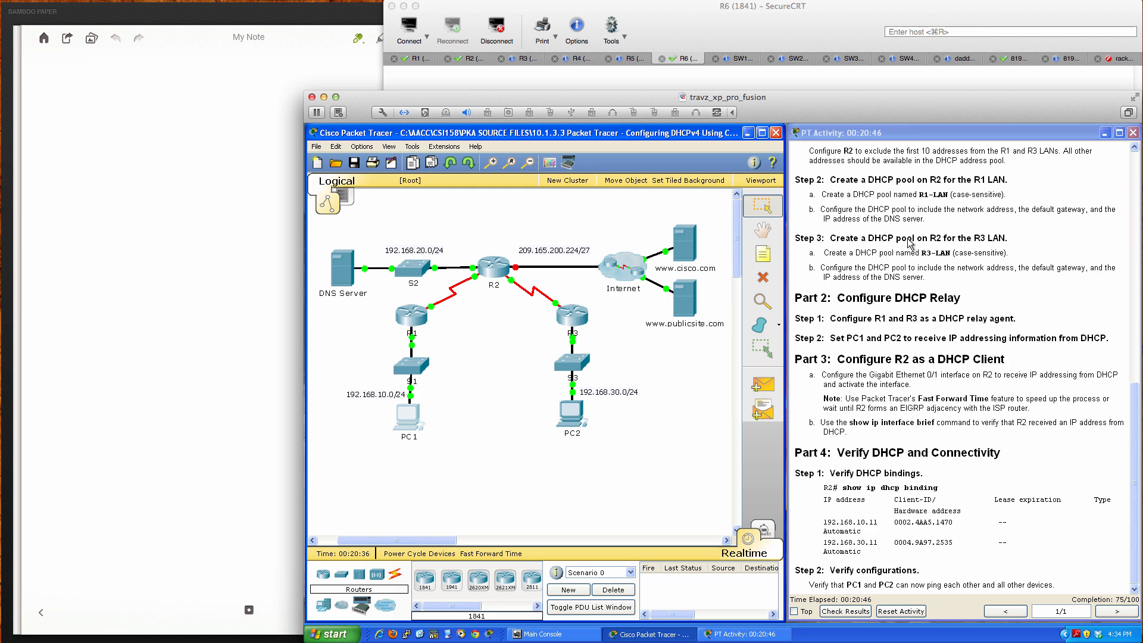
Switch PC2's IPv4 configuration to DHCP so it requests an address
click(572, 416)
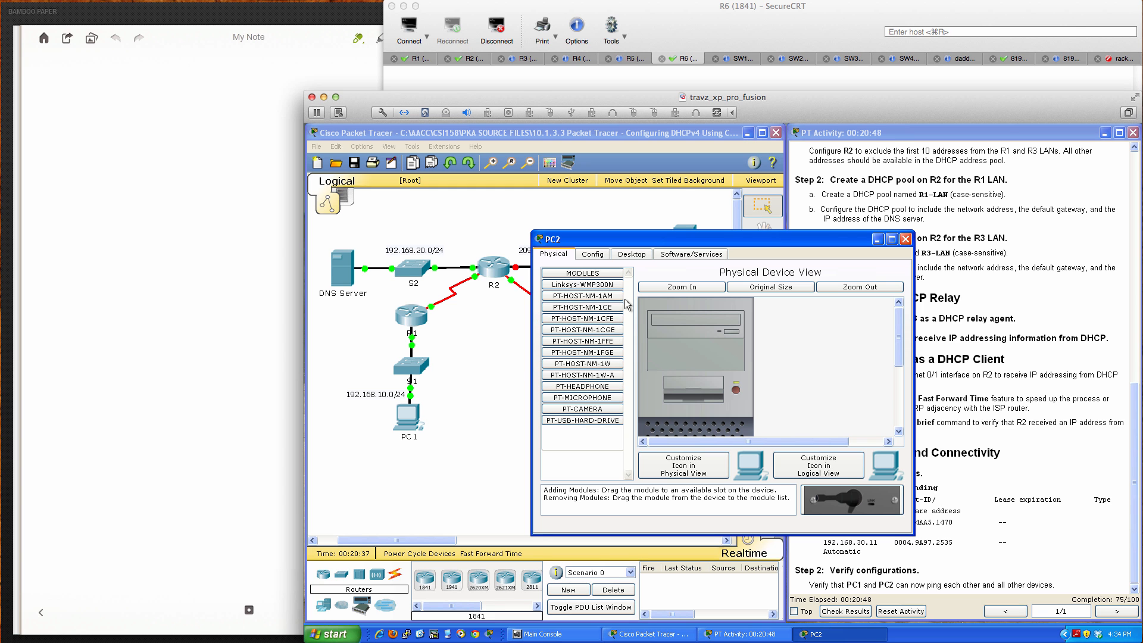
click(632, 255)
click(586, 307)
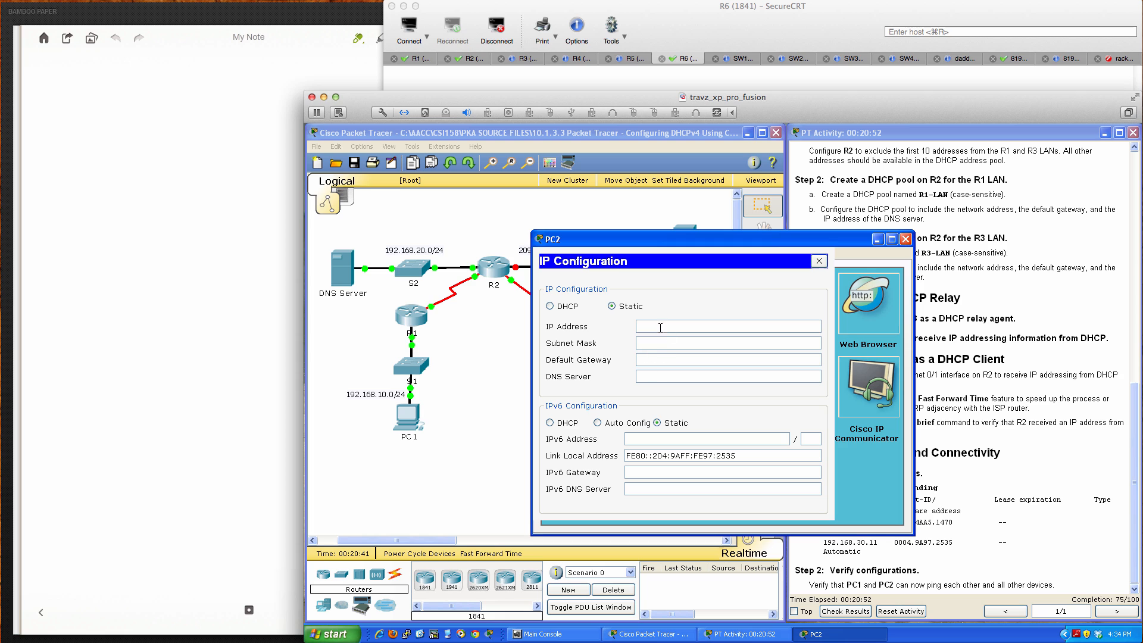
click(549, 307)
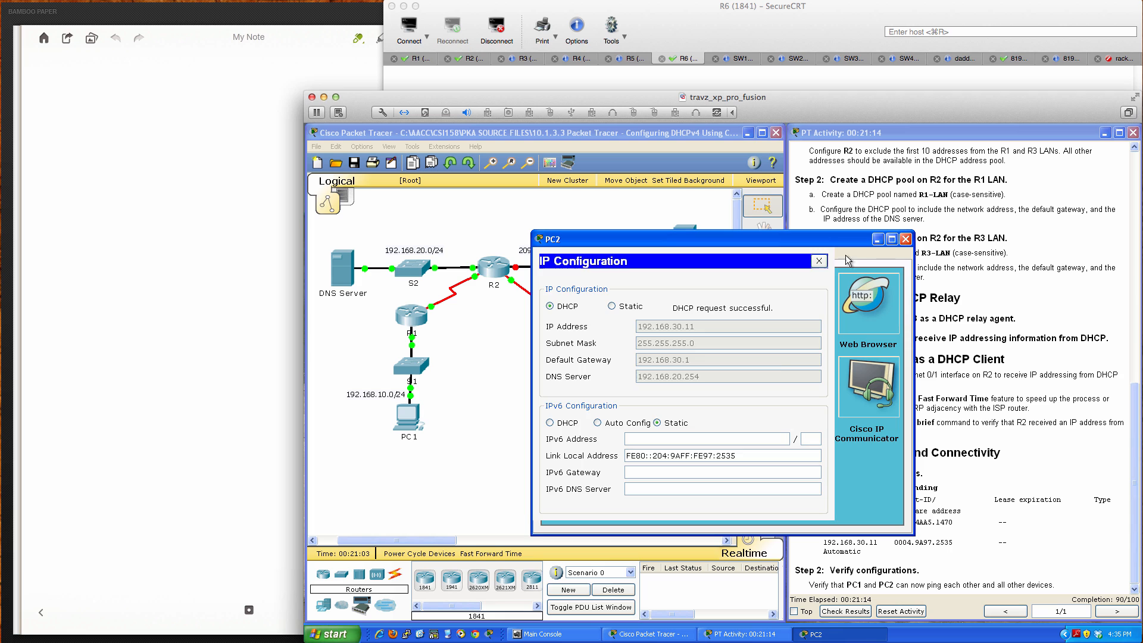
Ping PC1 at 192.168.10.11 from PC2's command prompt, and close PC2
click(819, 261)
click(803, 298)
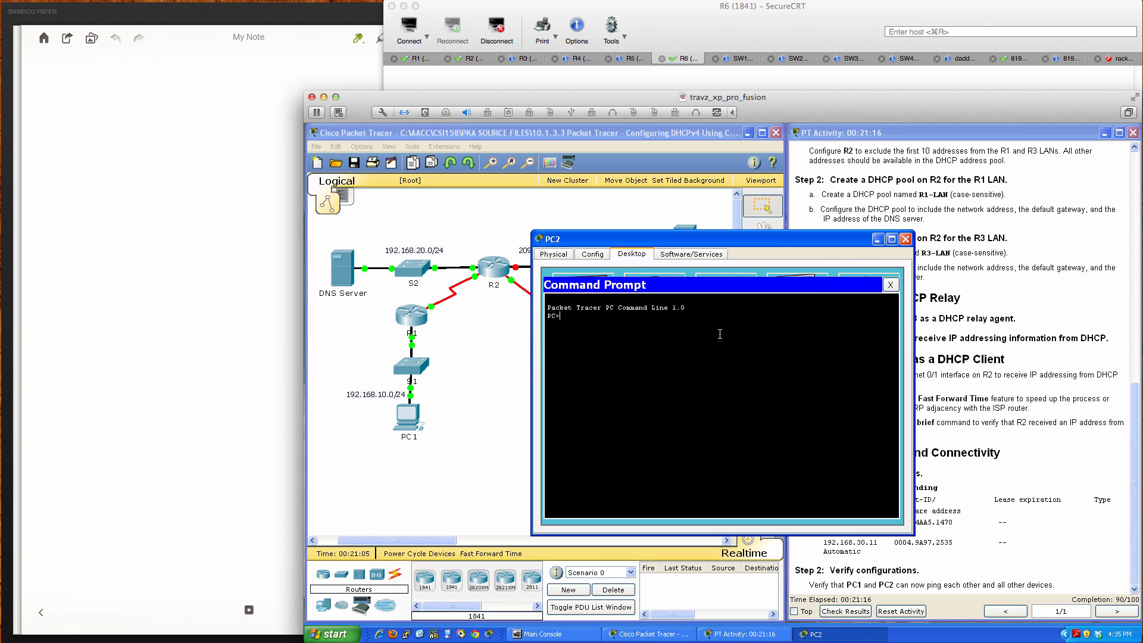
text(ping 192.168.10.11)
key(Return)
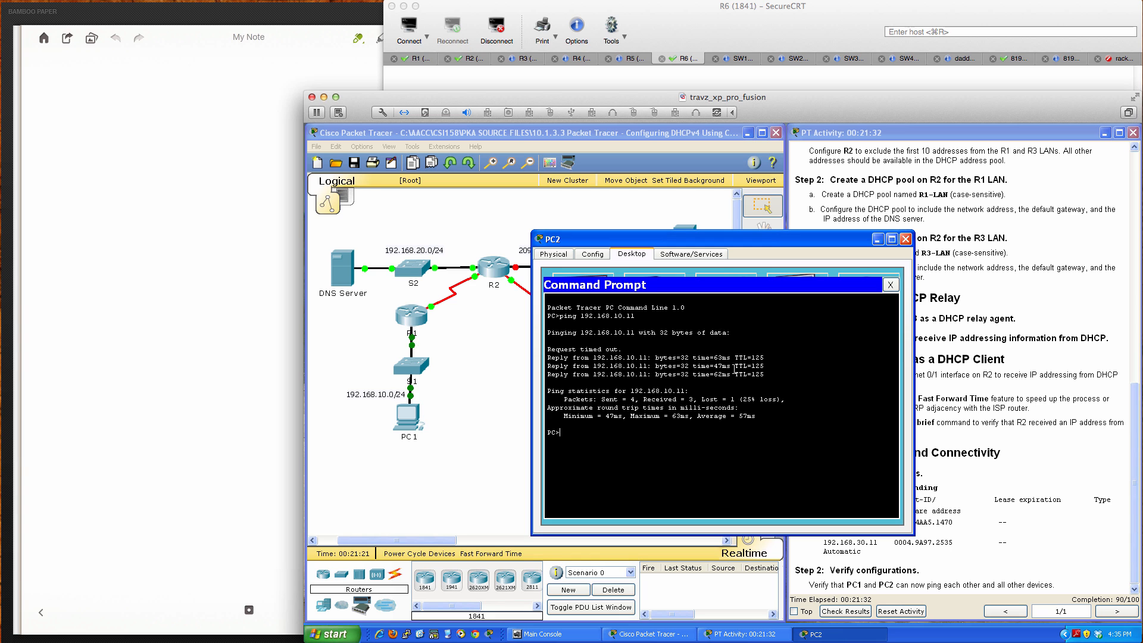
click(906, 238)
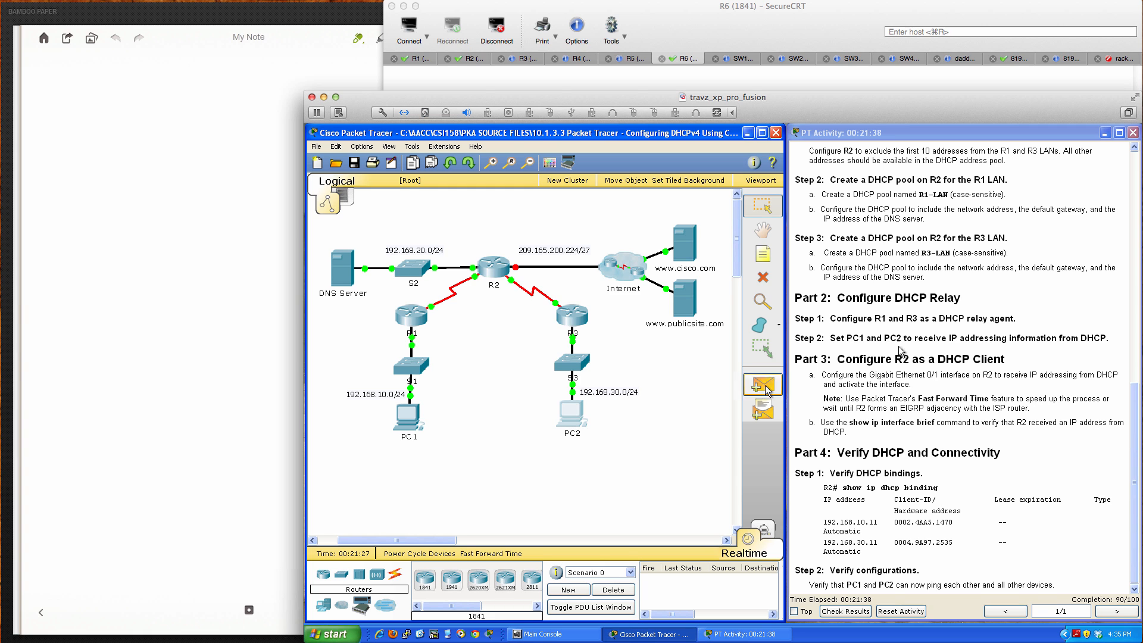
Check PC1's addressing in its command prompt with ipconfig and ipconfig /all
click(410, 425)
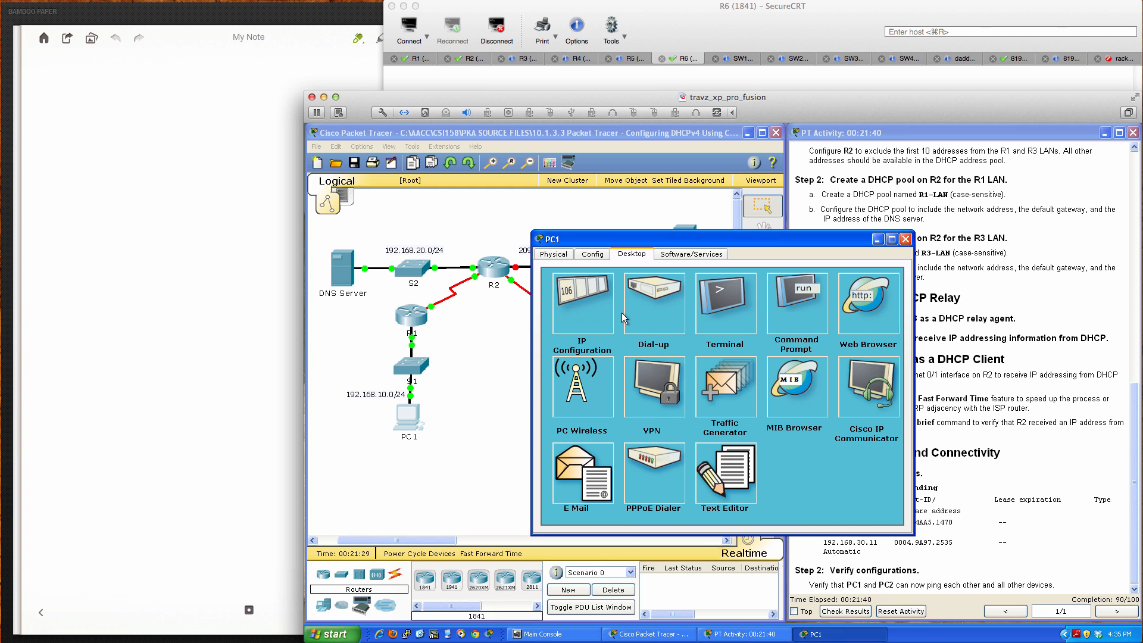
click(588, 298)
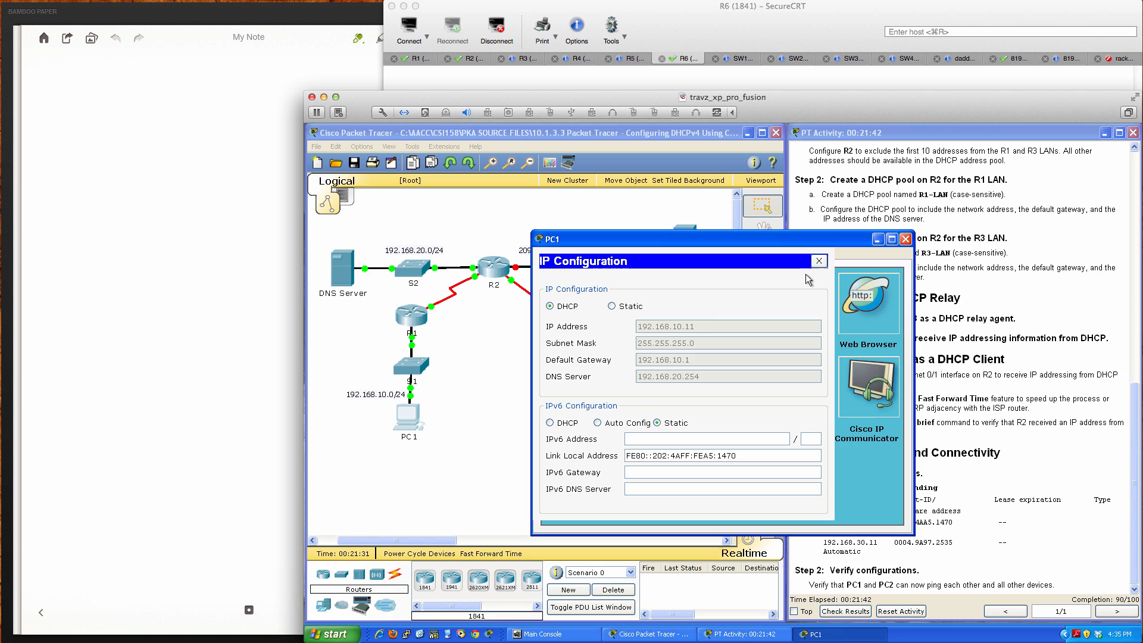
click(819, 262)
click(802, 301)
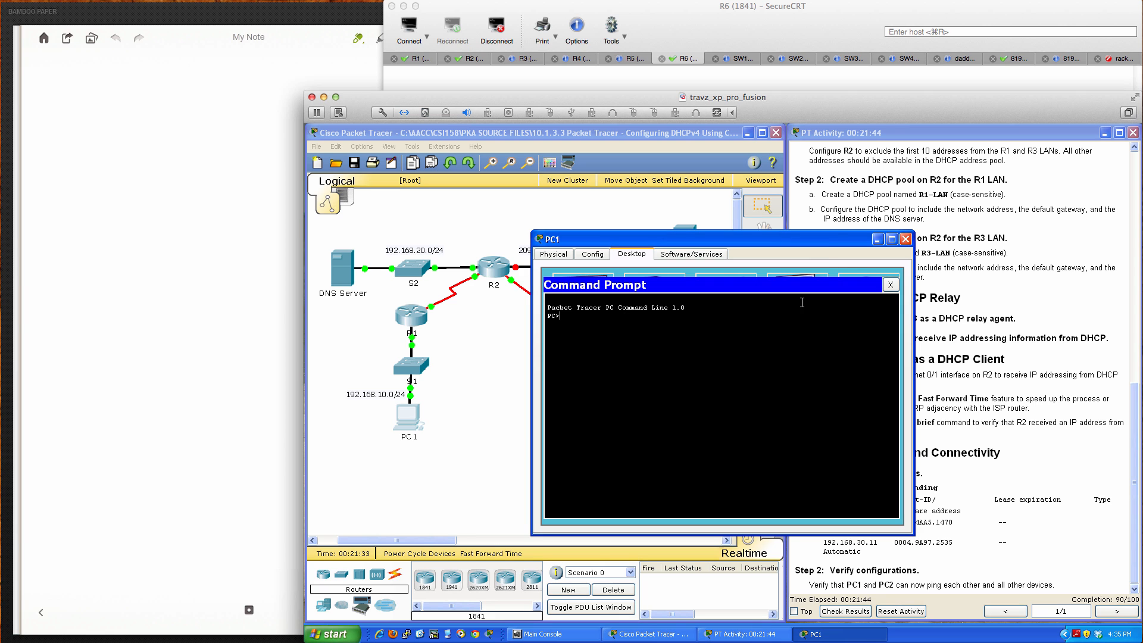
text(ipconfig)
key(Return)
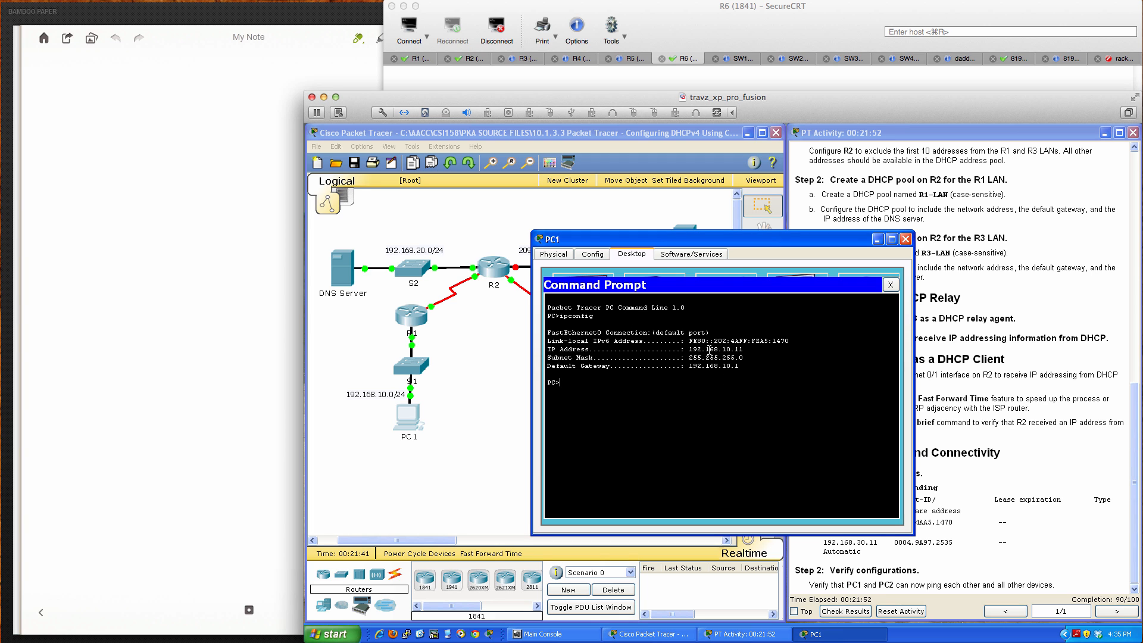
text(ipconfig /all)
key(Return)
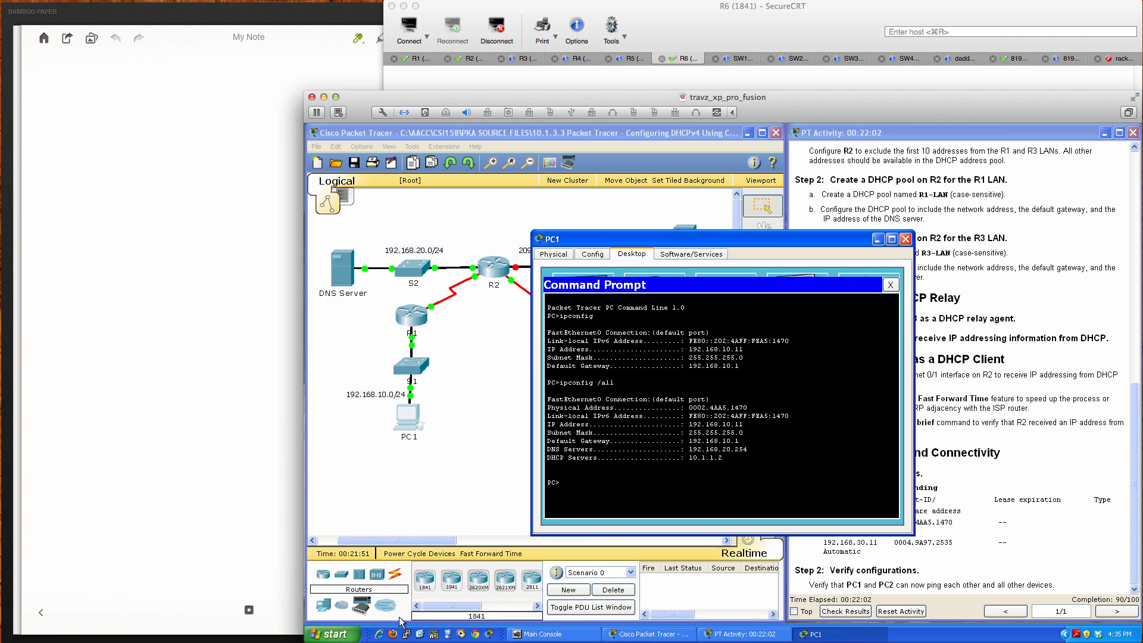
Run ipconfig /all in the Windows XP command prompt and review the host's full adapter configuration in the maximized window
click(332, 637)
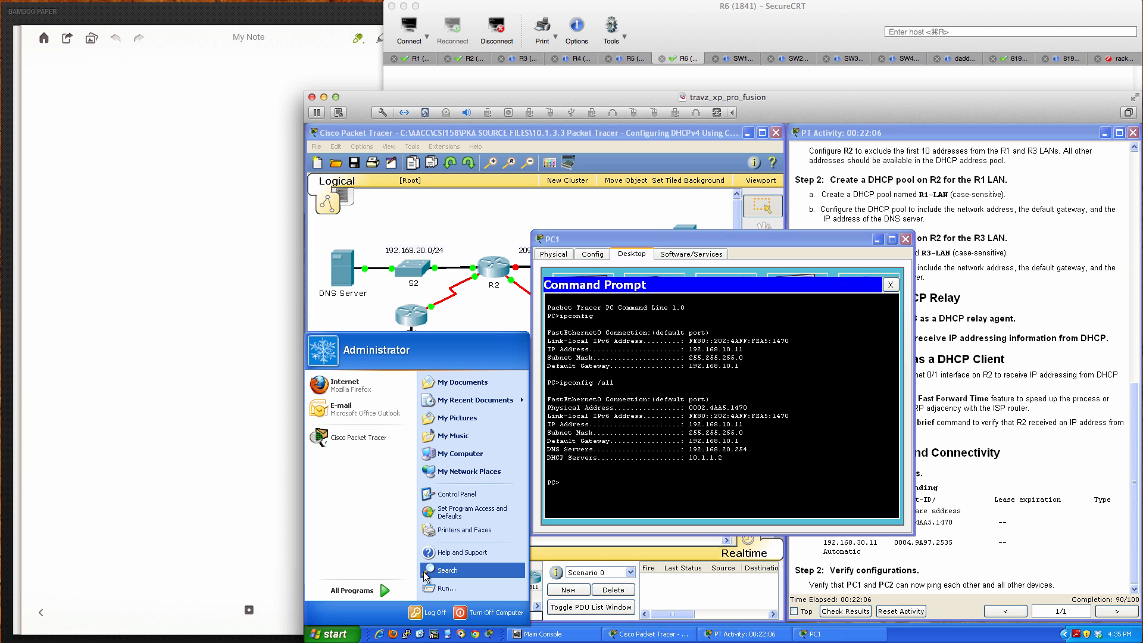
click(445, 588)
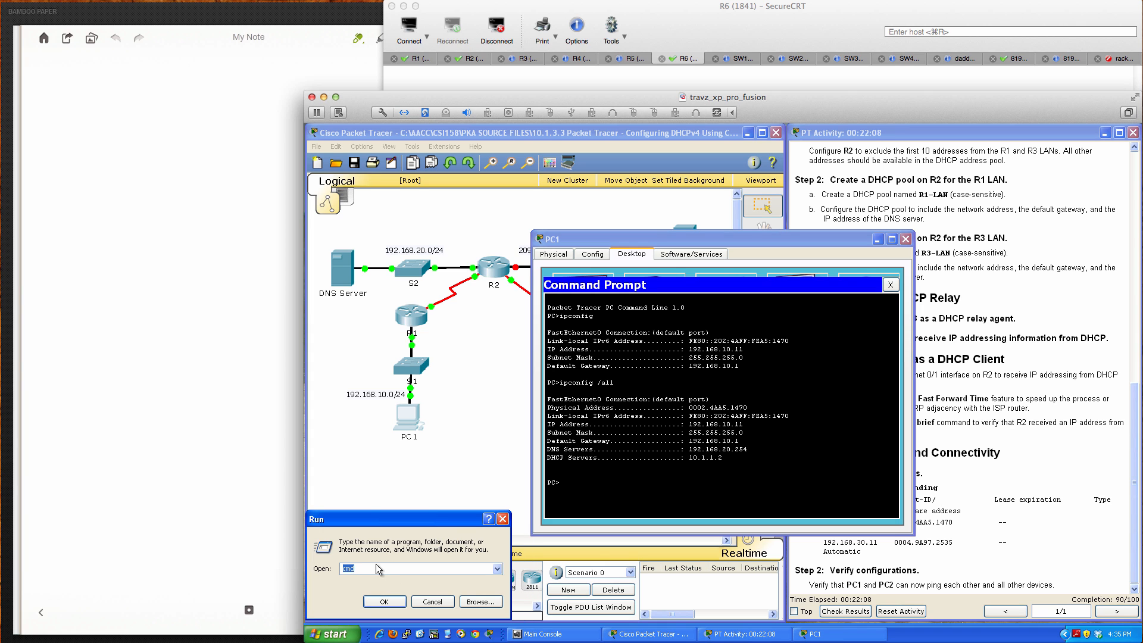
key(Return)
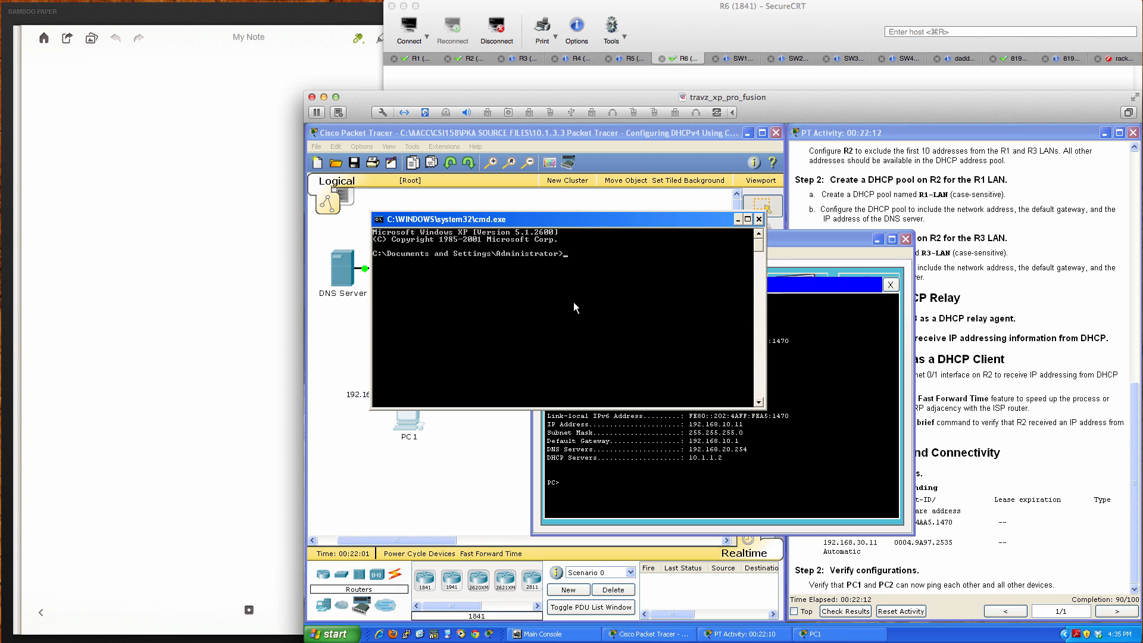
text(ipconfig /all)
key(Return)
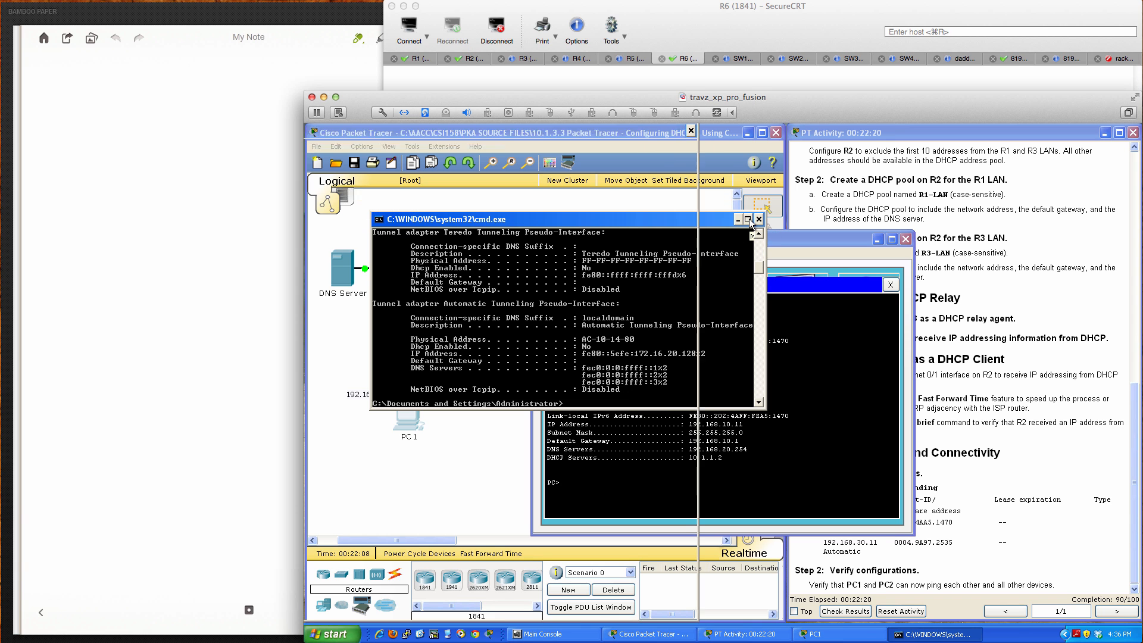
click(749, 219)
scroll(596, 356, up, 4)
scroll(598, 361, up, 6)
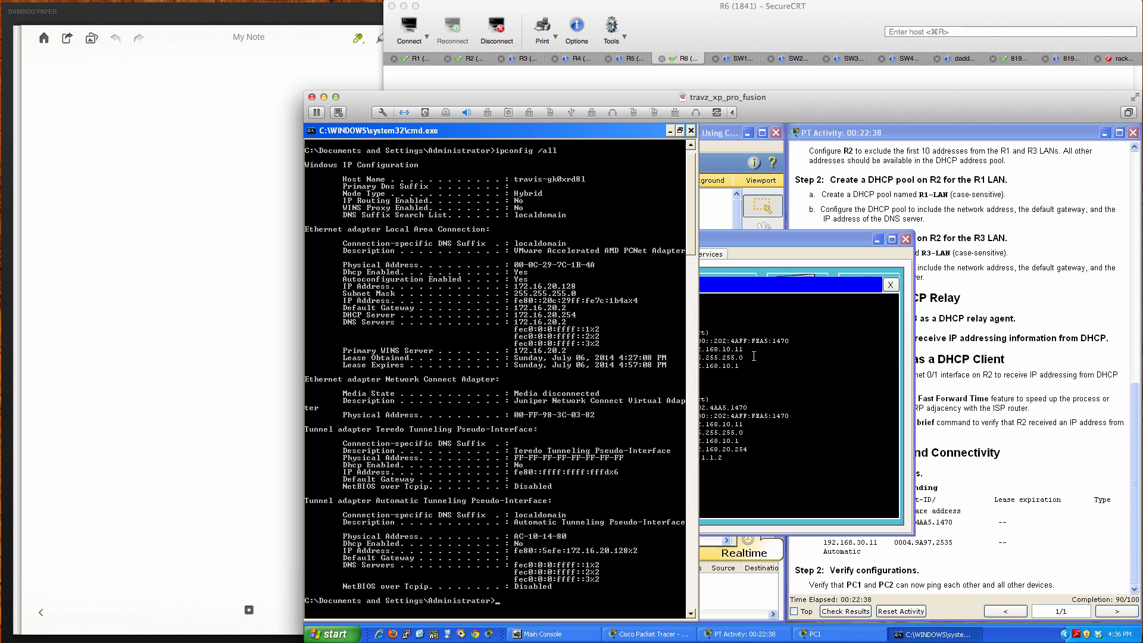
Compare the Windows ipconfig output with PC1's output, and close both command prompts and the PC1 window
click(750, 238)
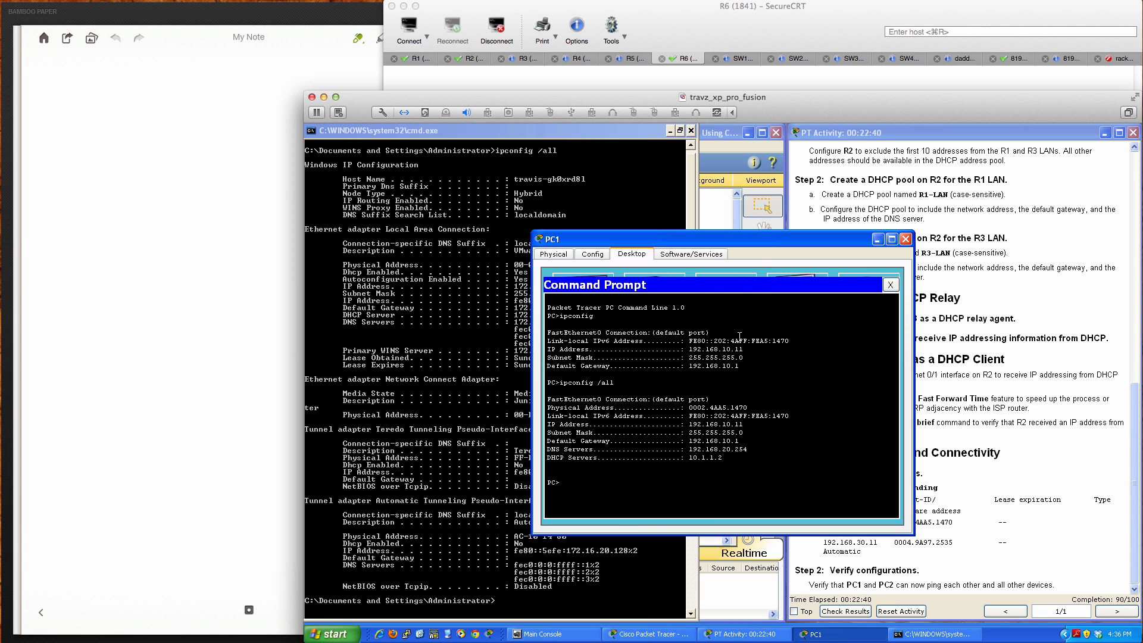
click(455, 149)
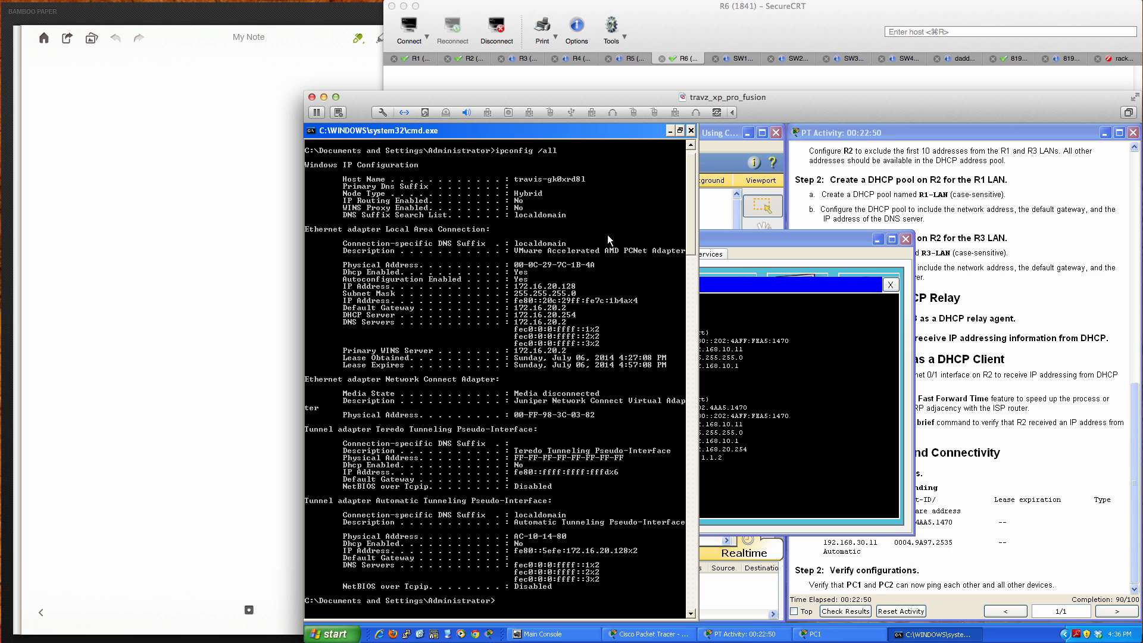
click(691, 130)
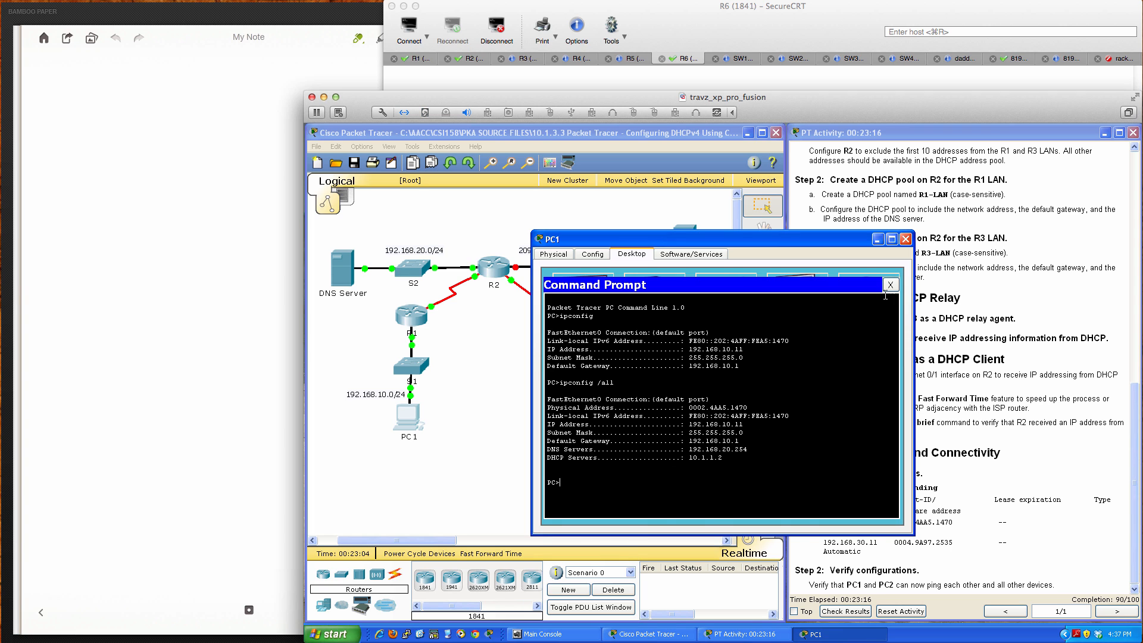
click(890, 285)
click(904, 242)
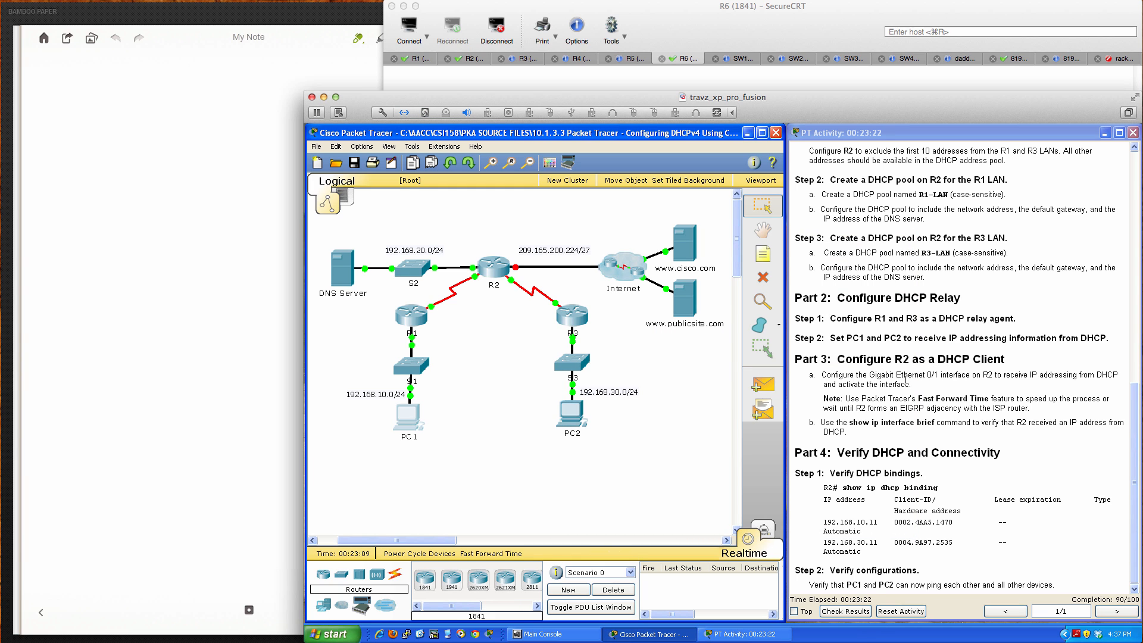
Open R2's command line and check the status of its interfaces with show ip interface brief
click(498, 274)
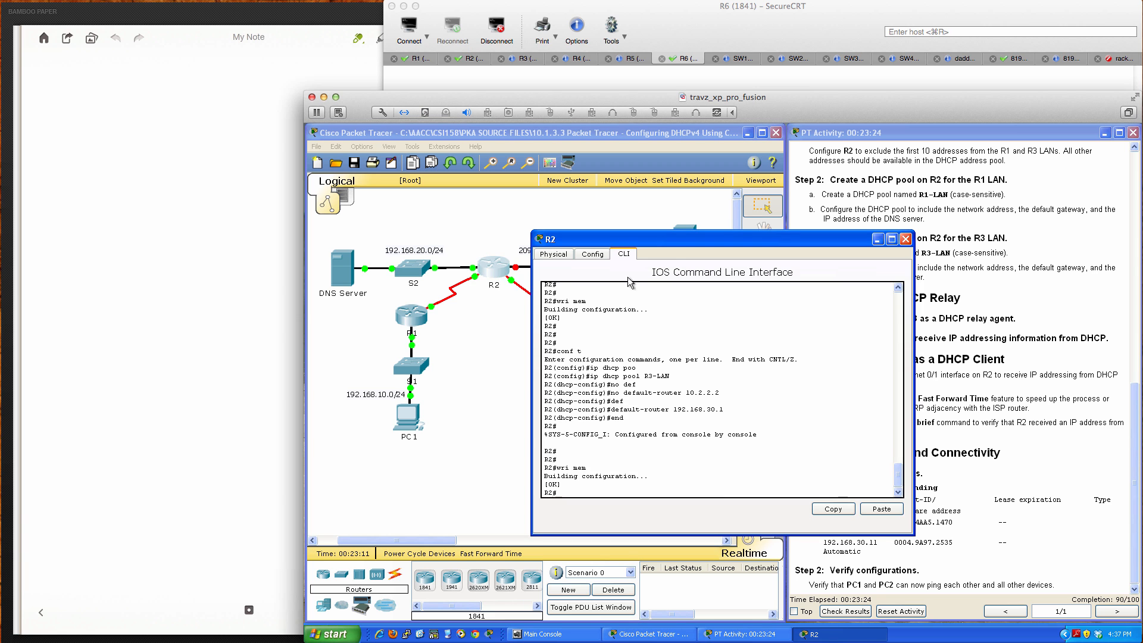
drag(668, 242, 491, 273)
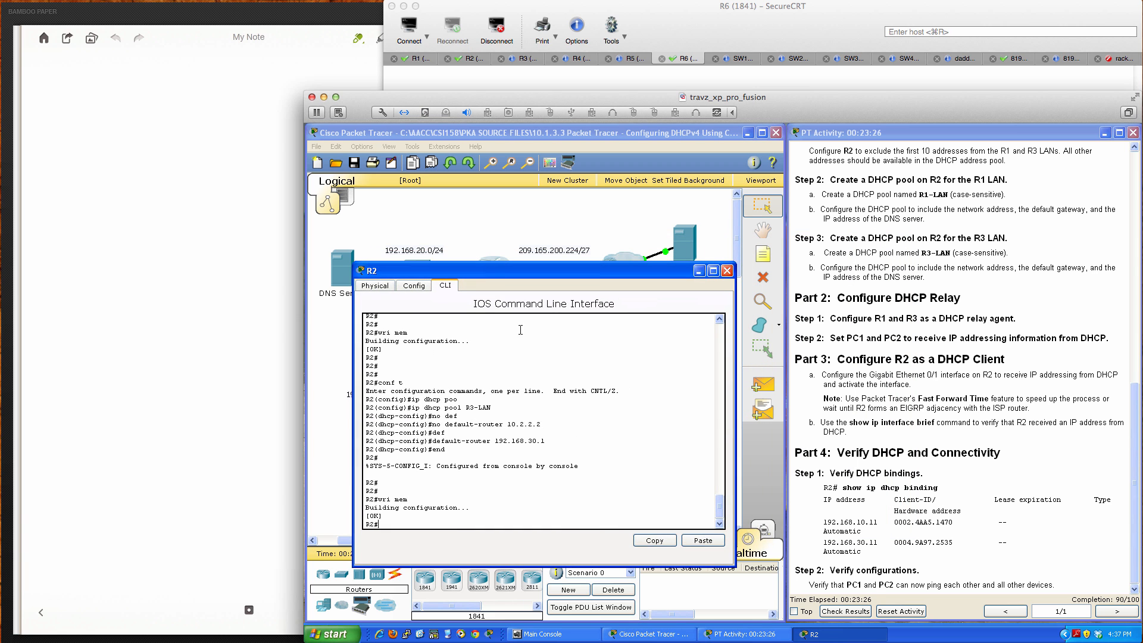
key(Return)
key(Return)
key(Return)
key(Return)
key(Return)
key(Return)
key(Return)
key(Return)
key(Return)
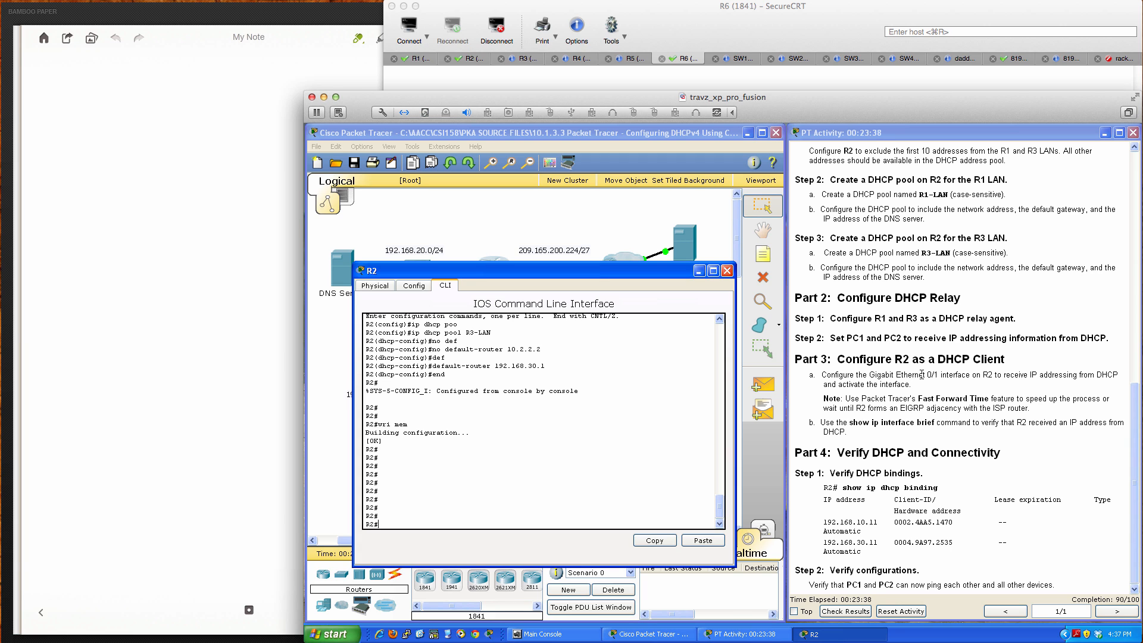
drag(922, 375, 943, 376)
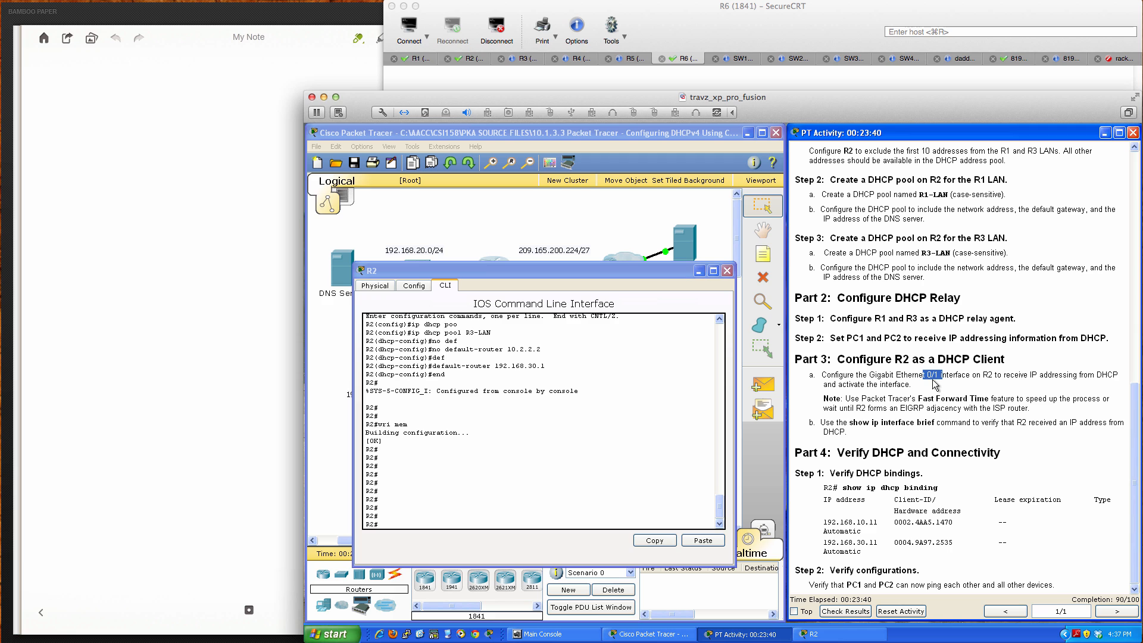
click(923, 377)
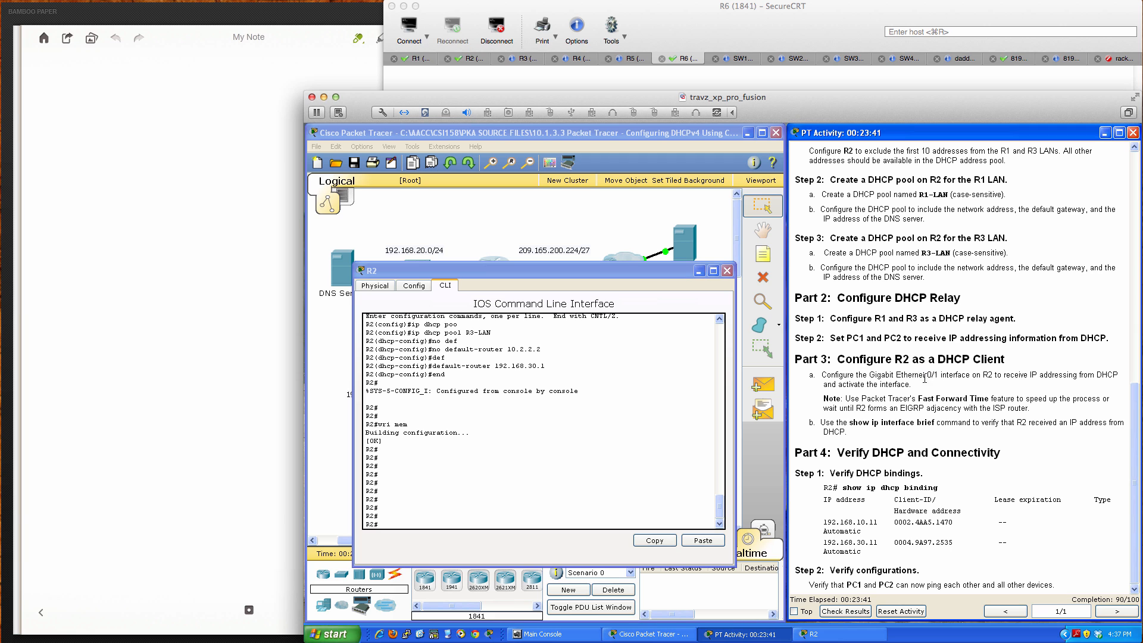
click(661, 394)
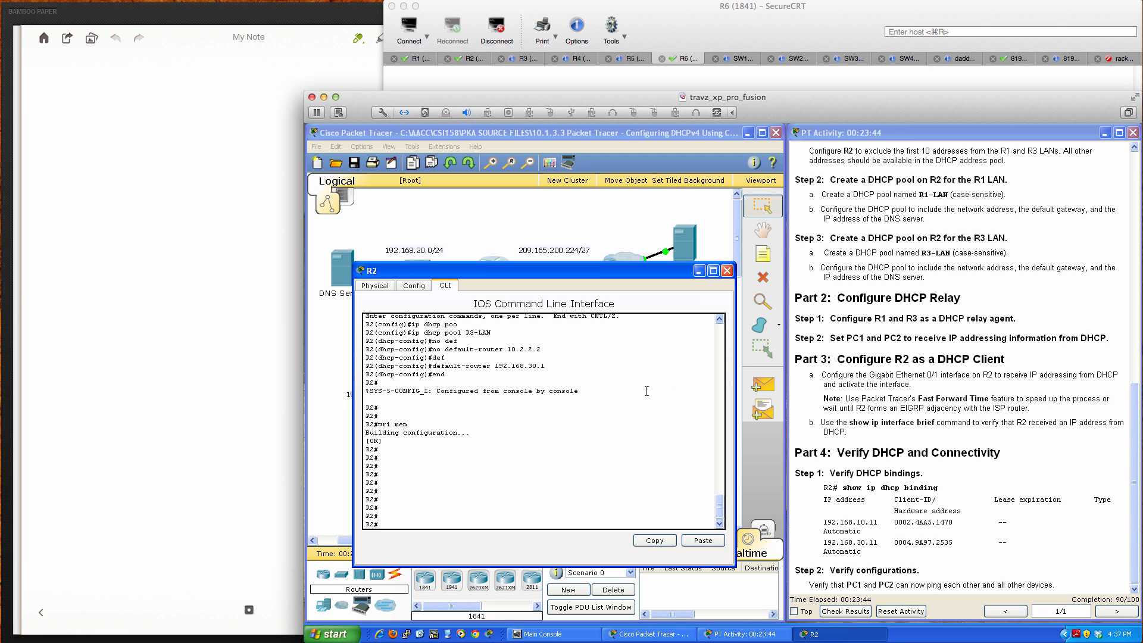
key(BackSpace)
key(BackSpace)
key(BackSpace)
text(sh ip inter bri)
key(Tab)
key(Return)
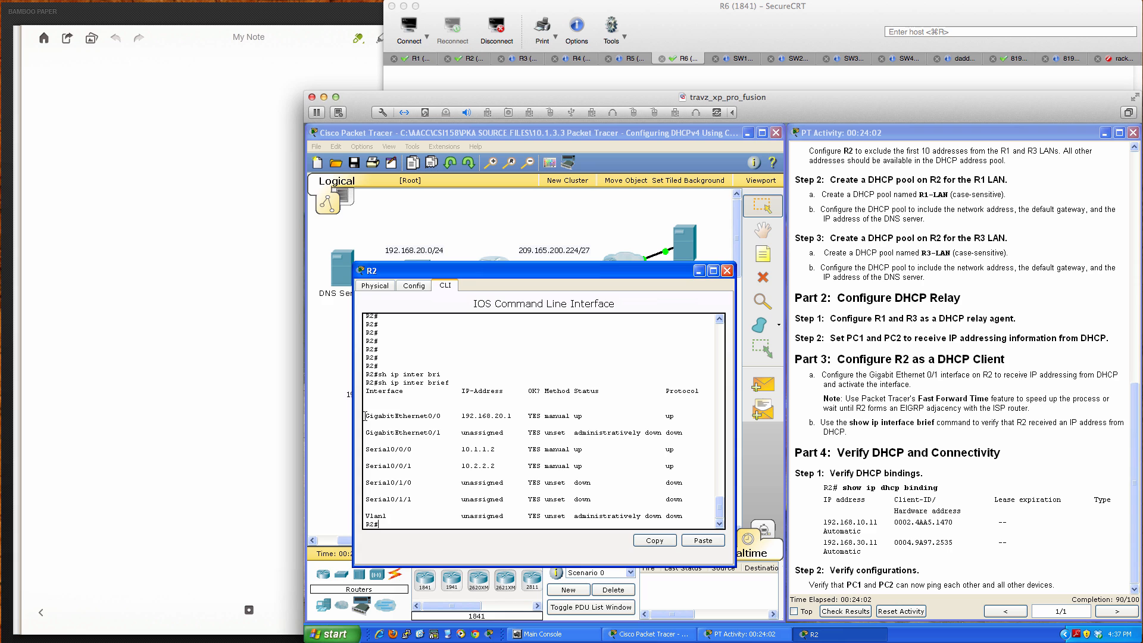
drag(364, 415, 598, 418)
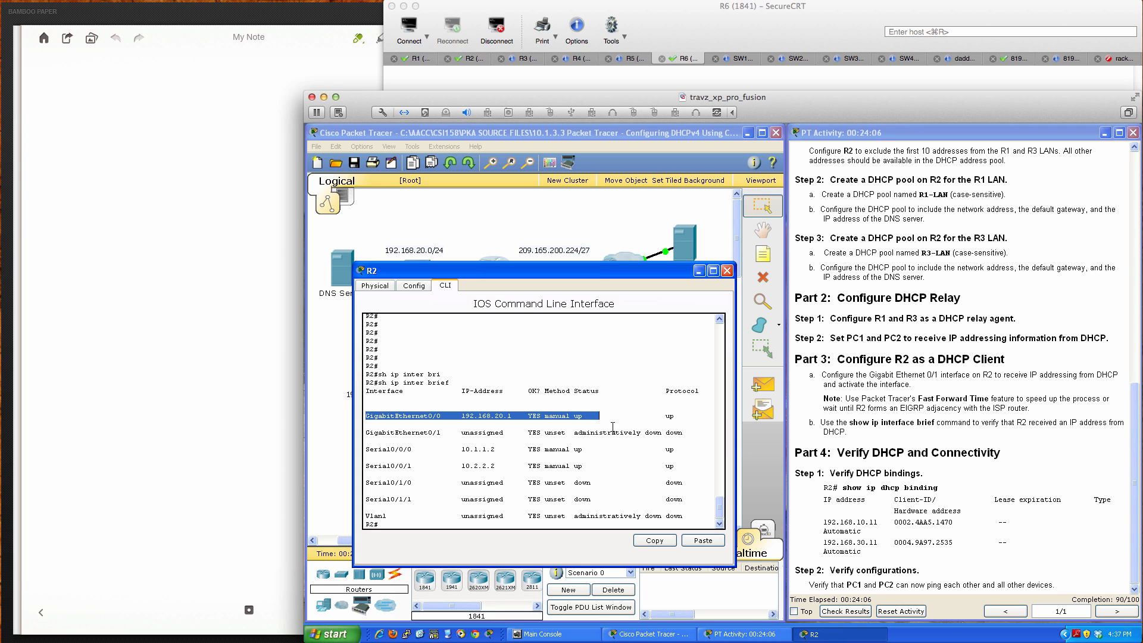
click(613, 427)
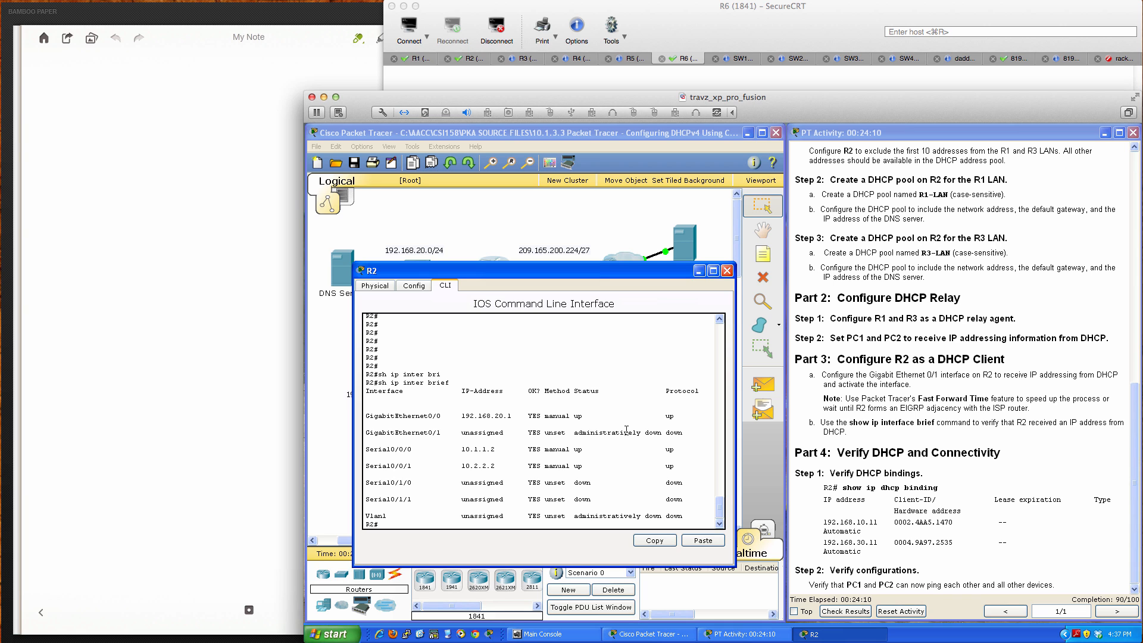
Enter configuration mode for R2's interface gi0/1 and activate it with no shutdown
text(conf t)
key(Return)
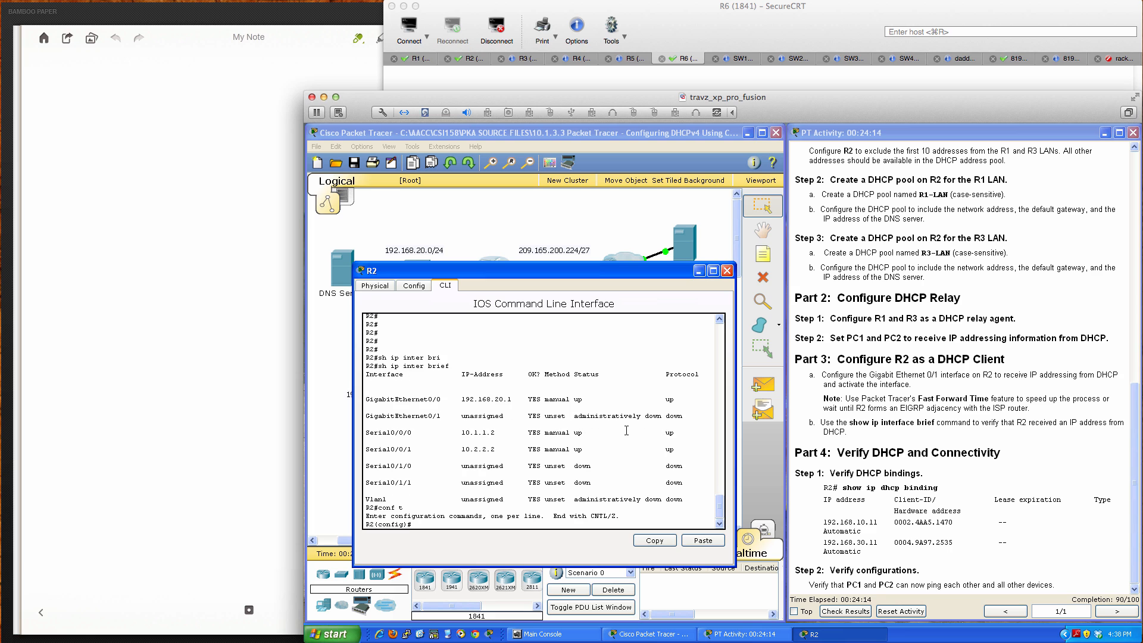
text(int)
key(Tab)
text(gi)
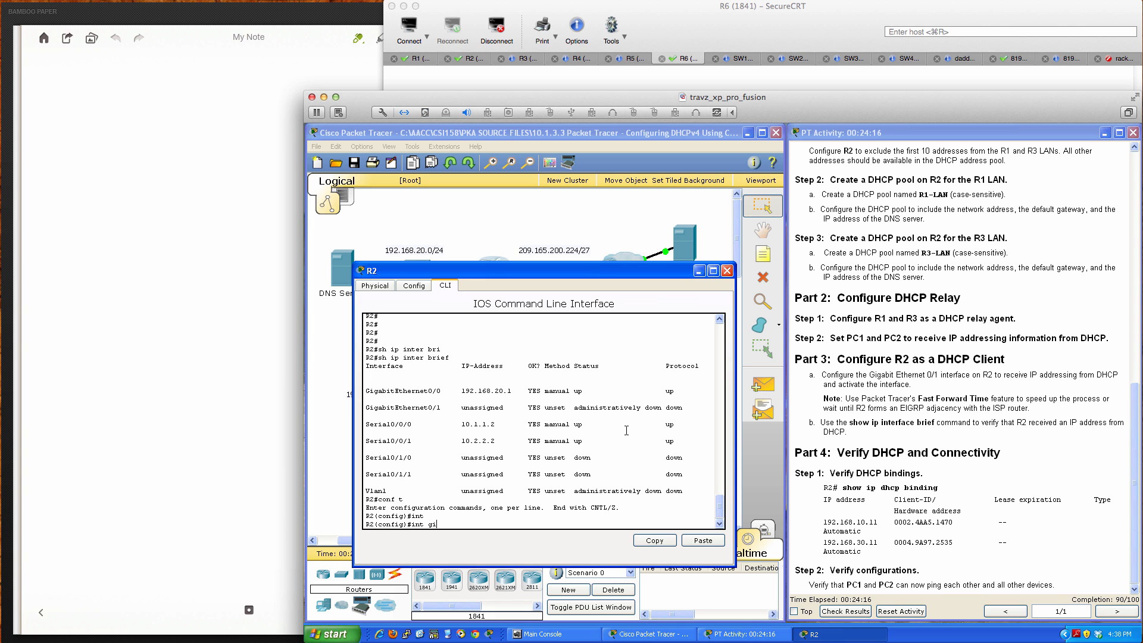
text(0/1)
key(Return)
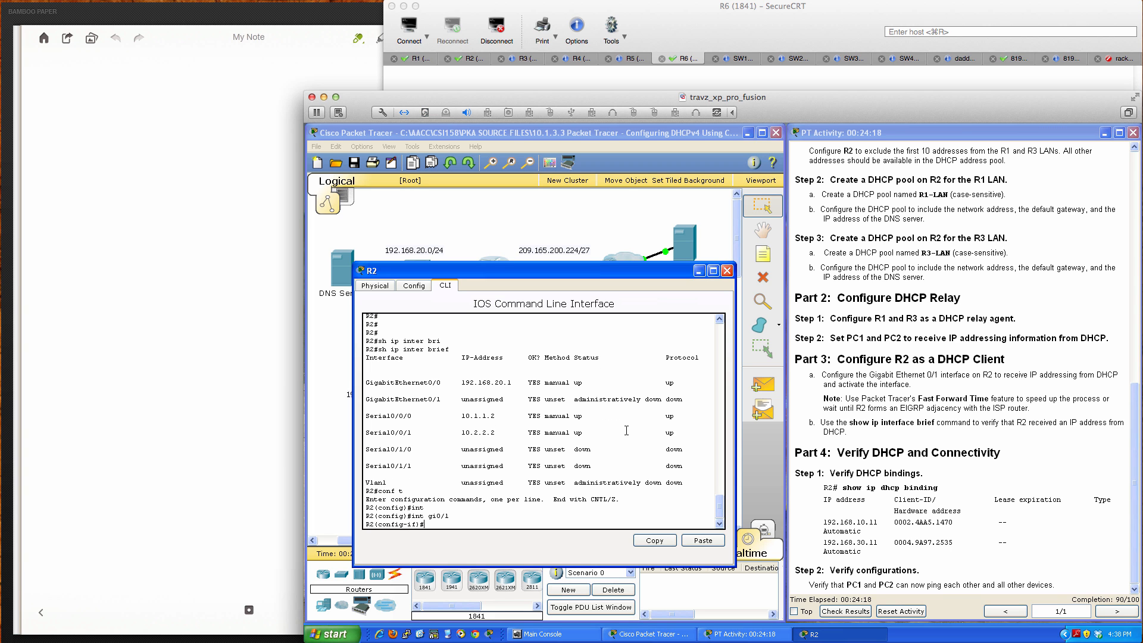
text(no shut)
key(Return)
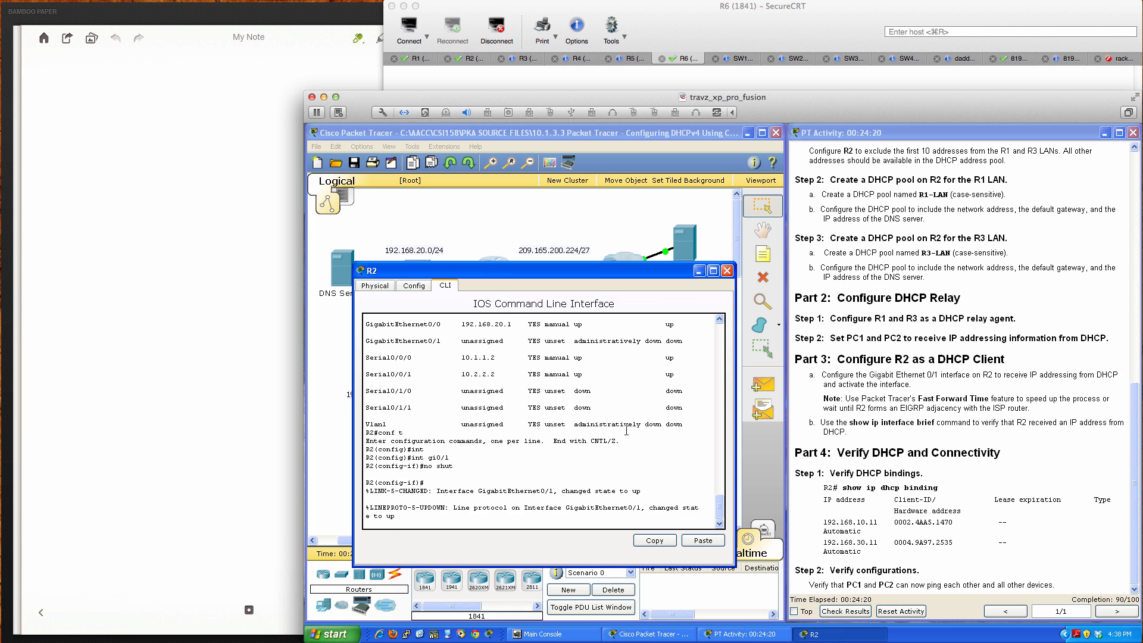
key(Return)
key(Return)
key(Return)
key(Return)
key(Return)
key(Return)
key(Return)
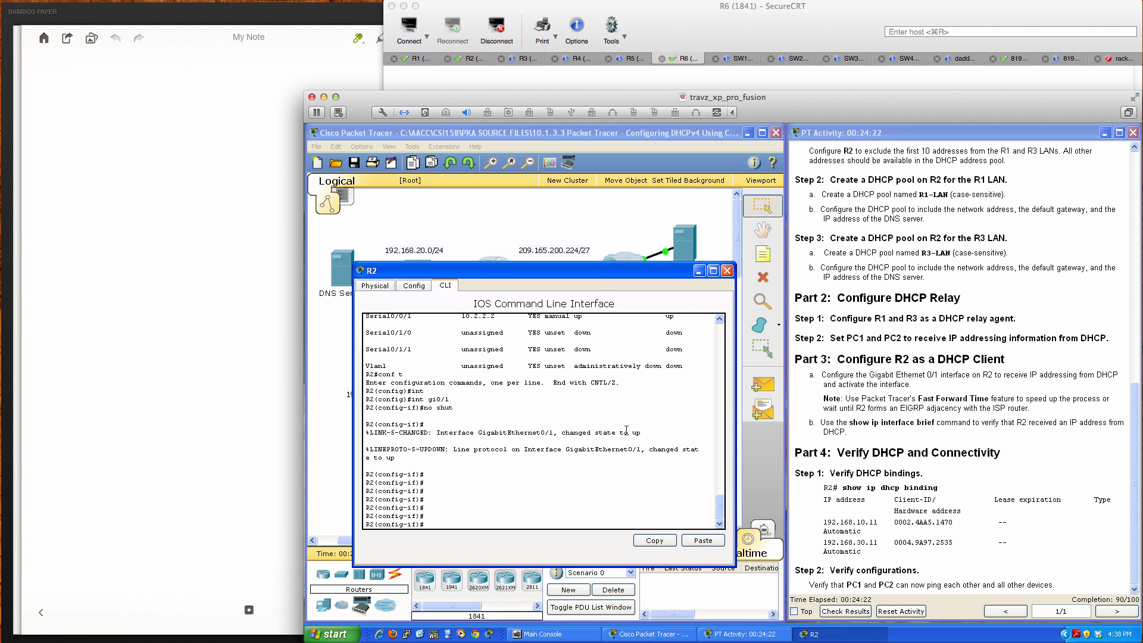
text(ip dhcp ?)
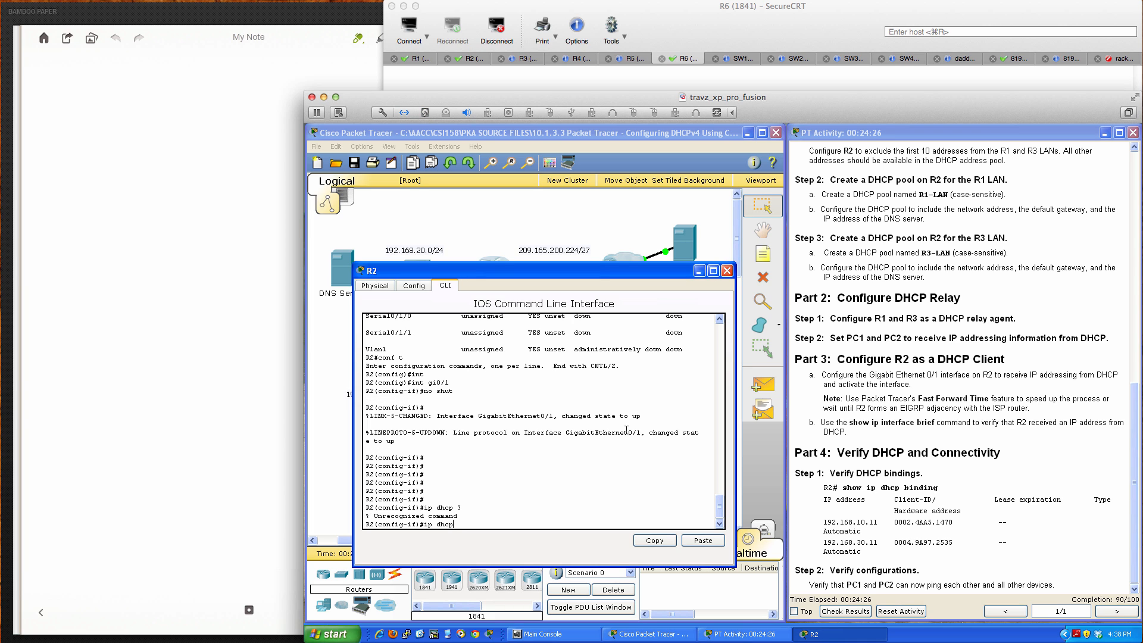
key(BackSpace)
key(BackSpace)
key(BackSpace)
key(BackSpace)
key(BackSpace)
key(BackSpace)
key(BackSpace)
key(BackSpace)
Look up the ip address options for gi0/1 and set the interface to obtain its address with ip address dhcp
text(ip addre)
key(Tab)
text(?)
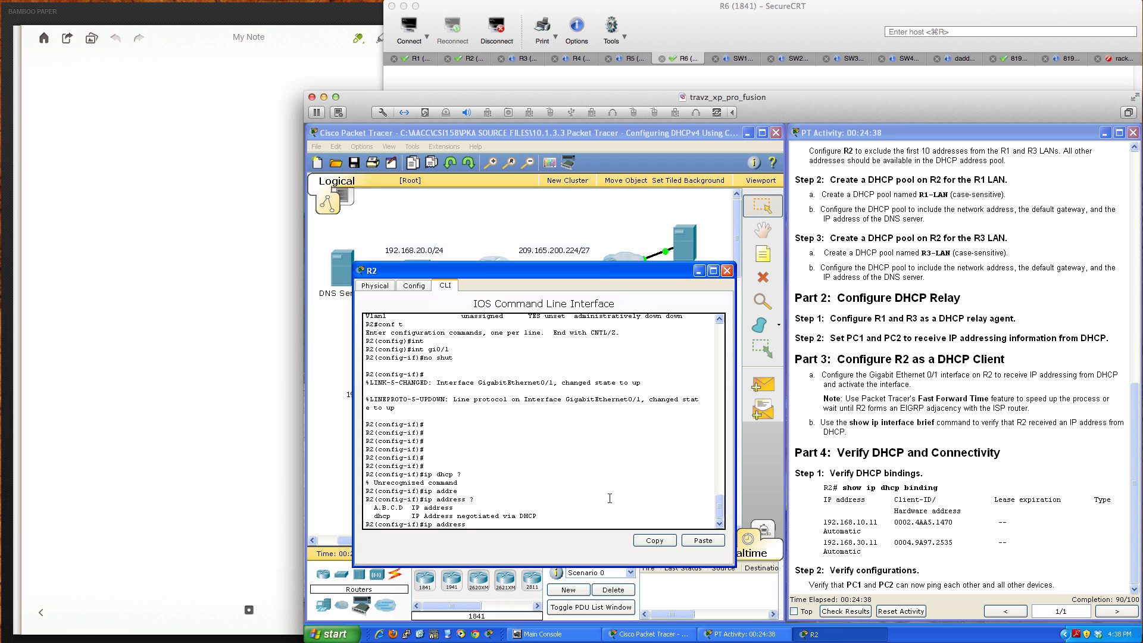
text(dhcp ?)
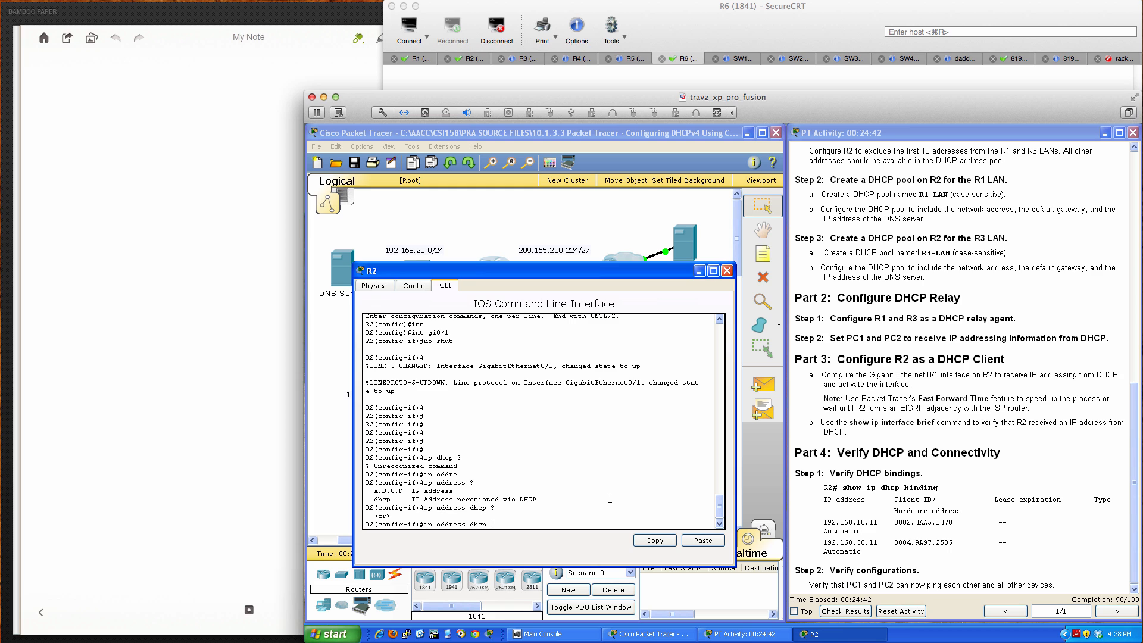
key(Return)
key(Return)
key(Return)
key(Return)
key(Return)
key(Return)
key(Return)
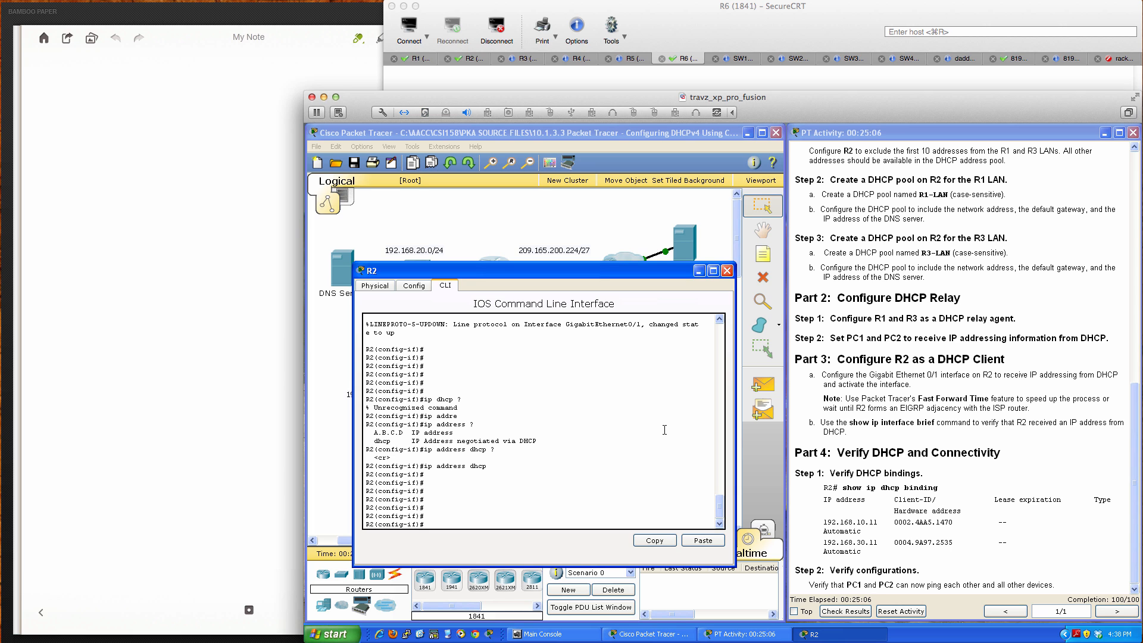
Leave R2's configuration mode with end and save the configuration with write memory
key(Return)
key(Return)
key(Return)
text(end)
key(Return)
key(Return)
key(Return)
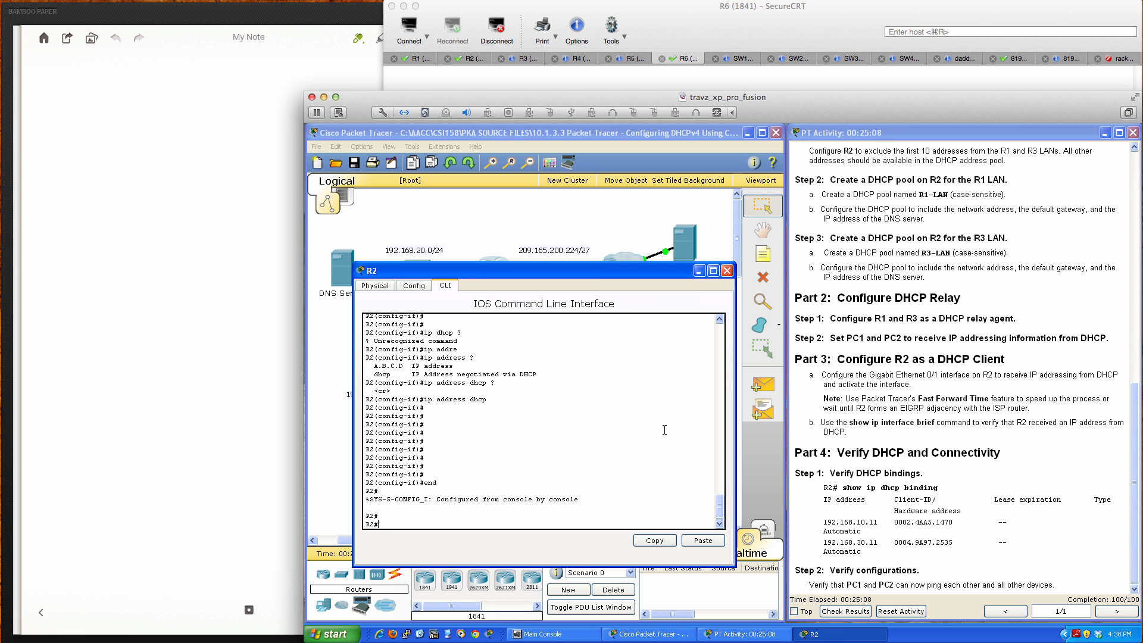
text(wri mem)
key(Return)
key(Return)
key(Return)
key(Return)
key(Return)
key(Return)
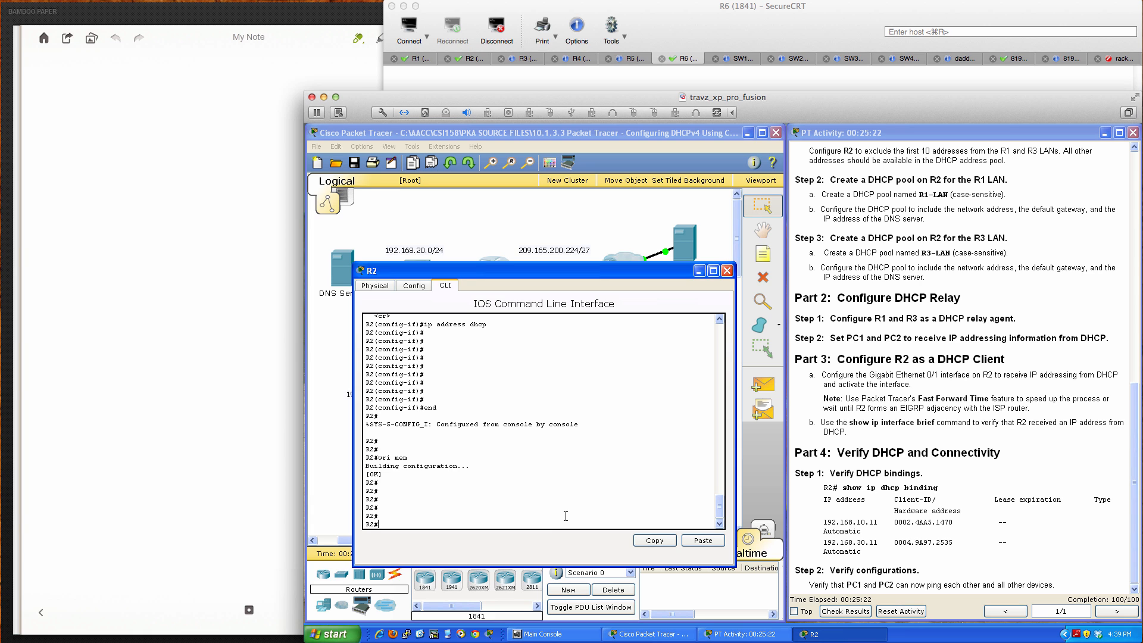
Check R2's interface addressing again with show ip interface brief to see whether gi0/1 has a DHCP address
text(sh ip inter bri)
key(Tab)
key(Return)
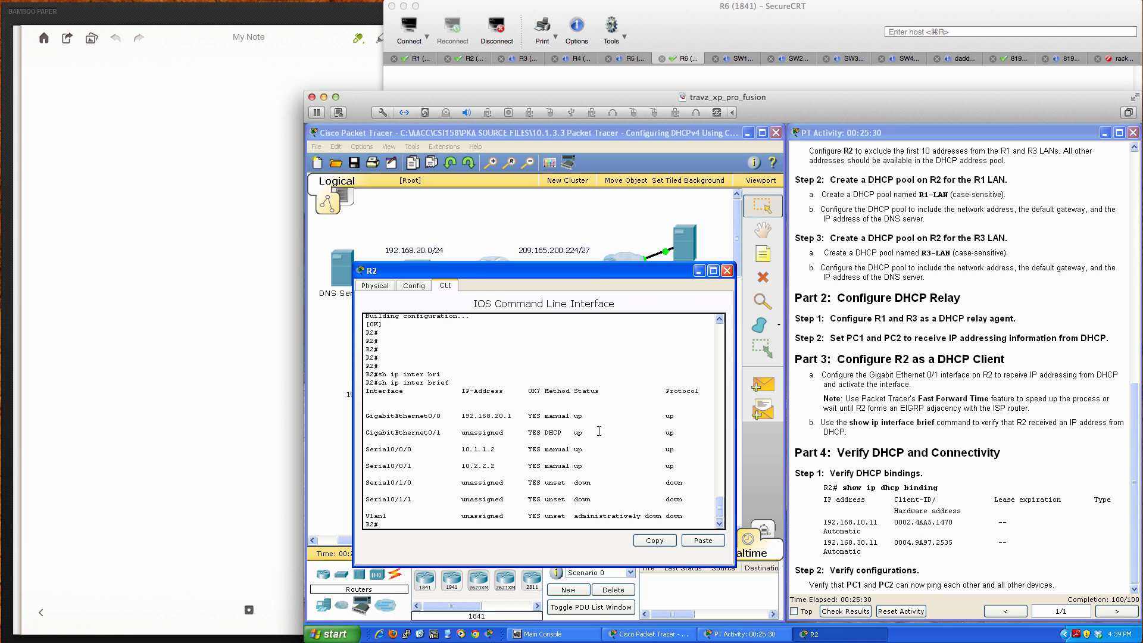
key(Return)
key(Return)
key(Return)
Try to show only the gi0/1 section of R2's running configuration with sh run int gi0/1
text(s)
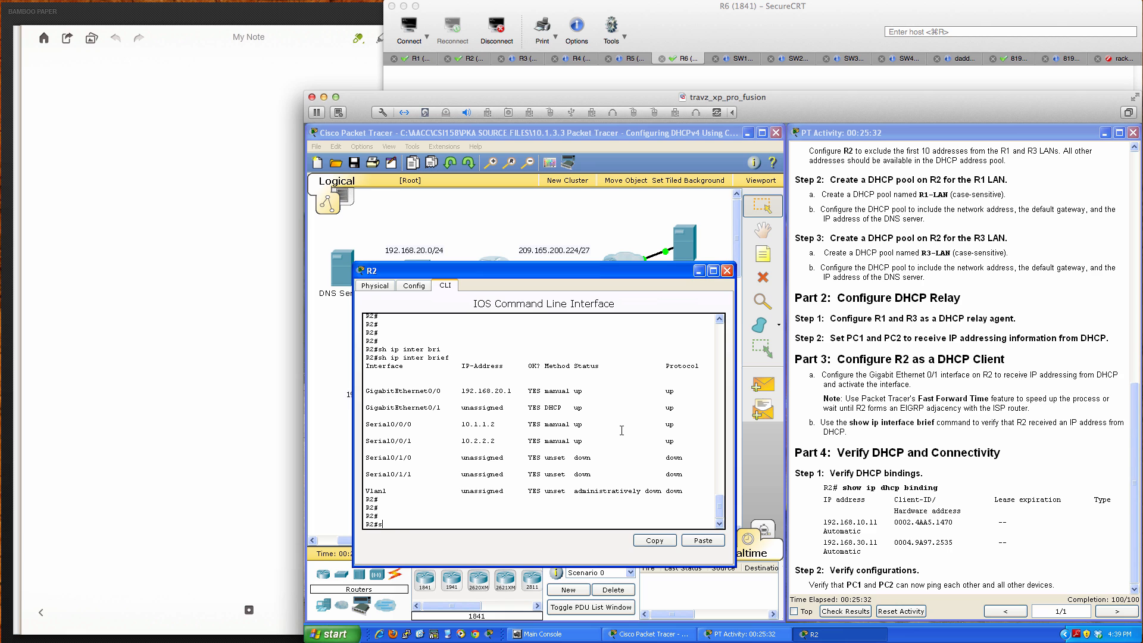
text(h run int gi0/1)
key(Return)
key(Return)
key(Return)
key(Return)
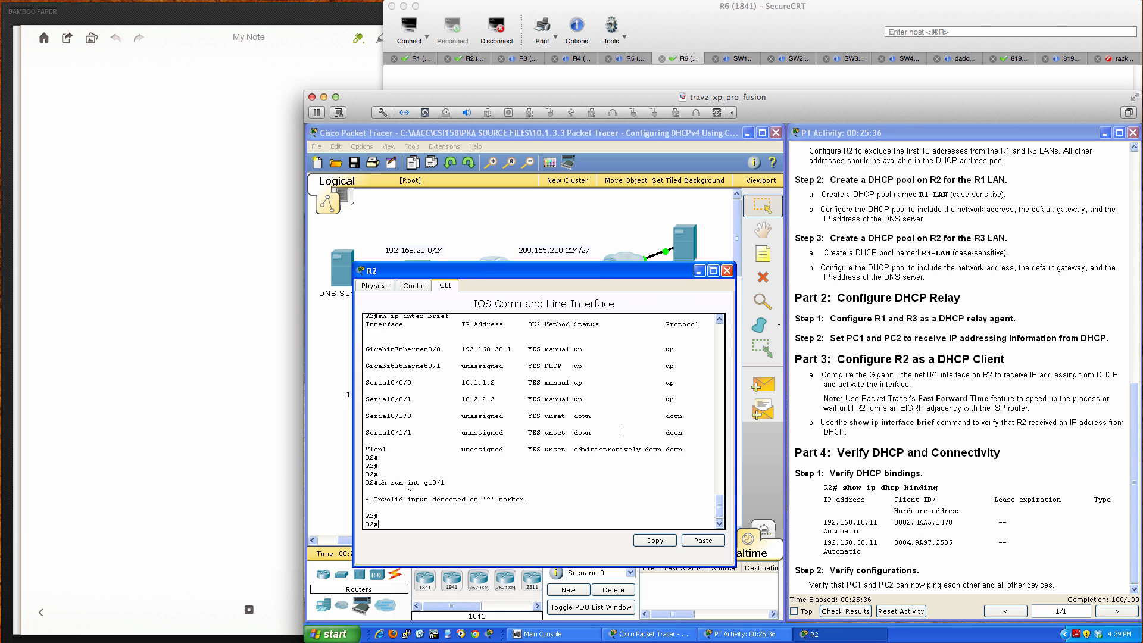
Show R2's full running configuration and page to the GigabitEthernet0/1 section to review its addressing
text(sh run)
key(Return)
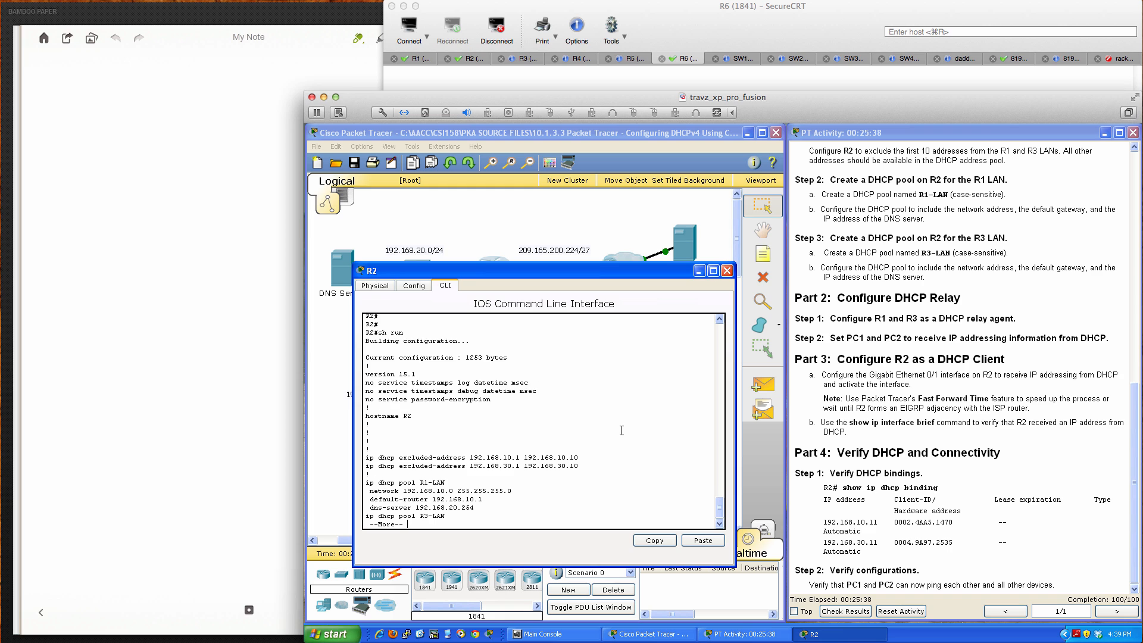
key(space)
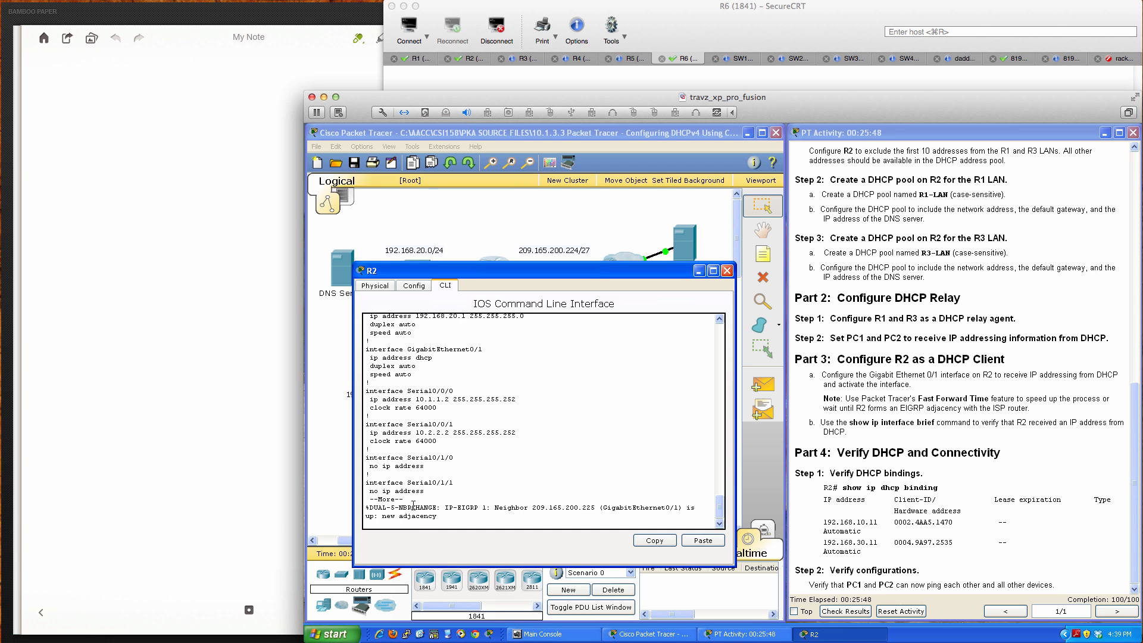
scroll(526, 415, up, 2)
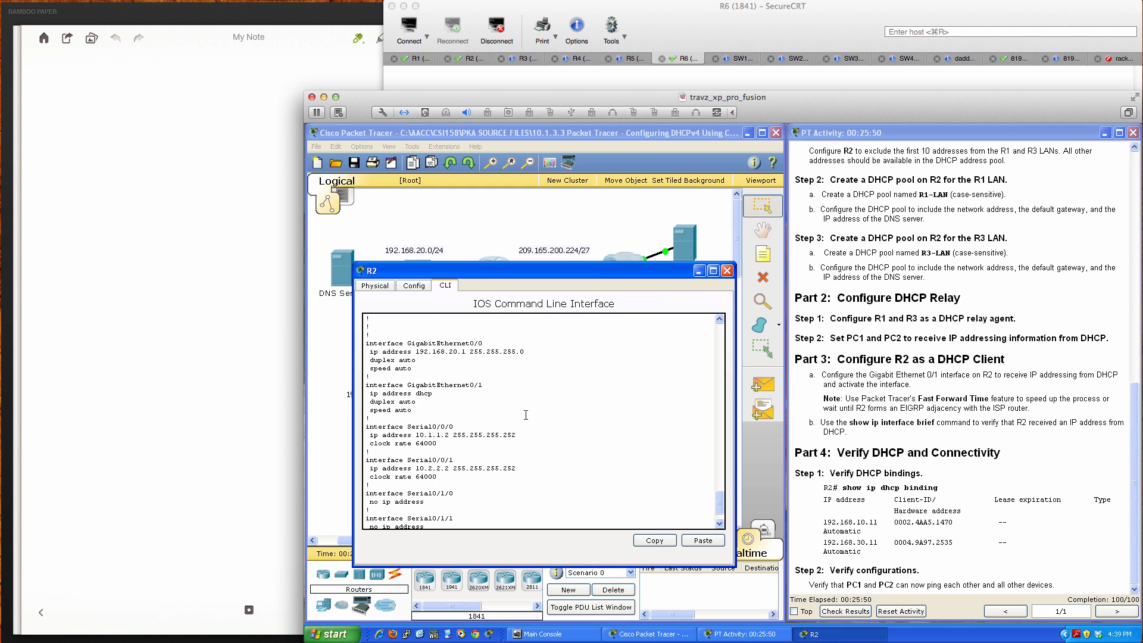
Leave the running-configuration listing, rerun sh ip inter brief on R2, and highlight the GigabitEthernet0/1 row to check its DHCP address
key(Return)
key(Return)
key(Return)
text(q)
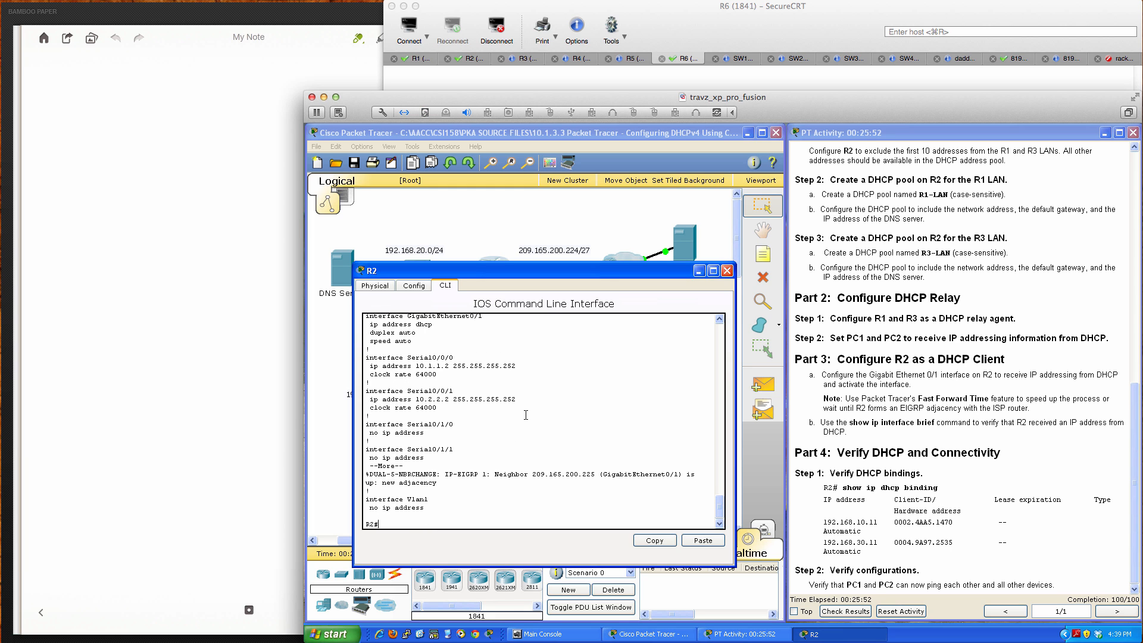
text(sh ip inter brief)
key(Return)
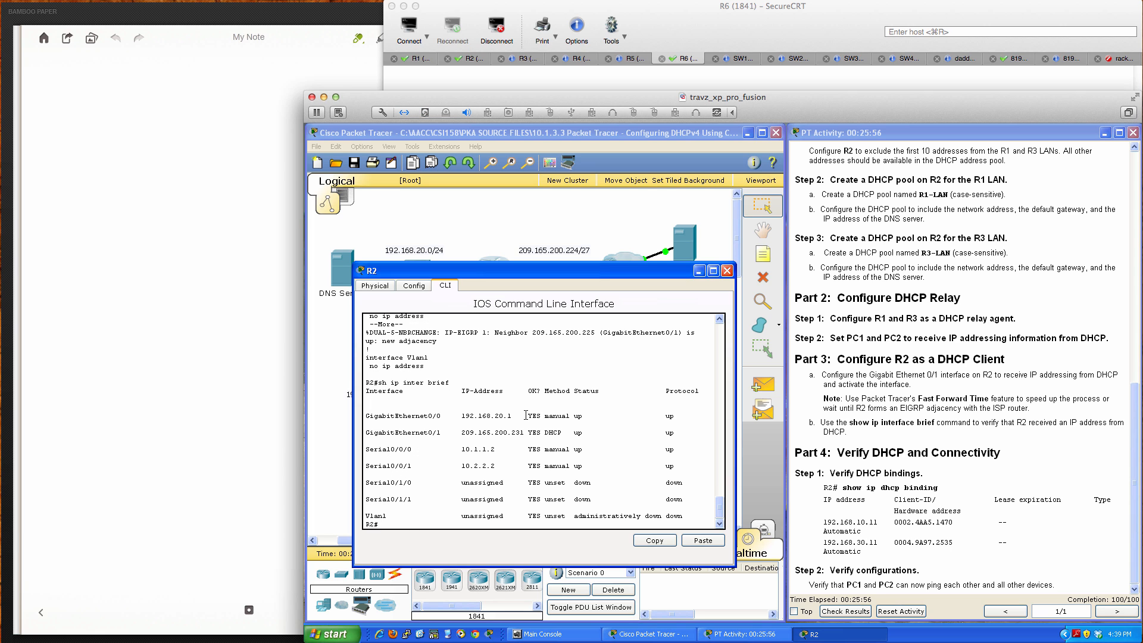
drag(369, 431, 681, 433)
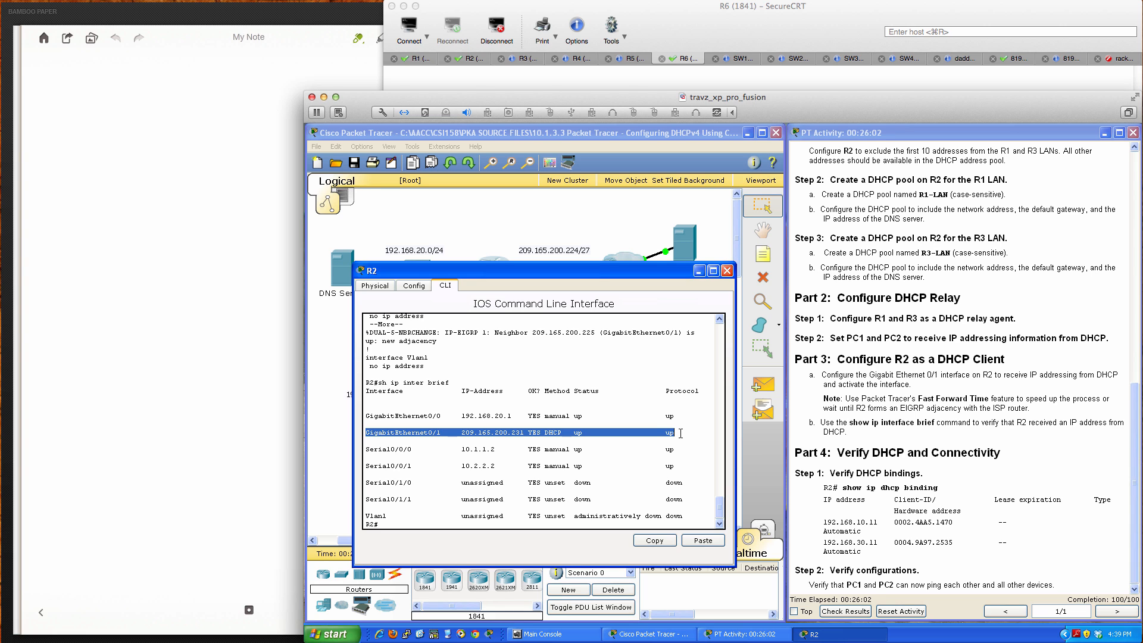
click(680, 434)
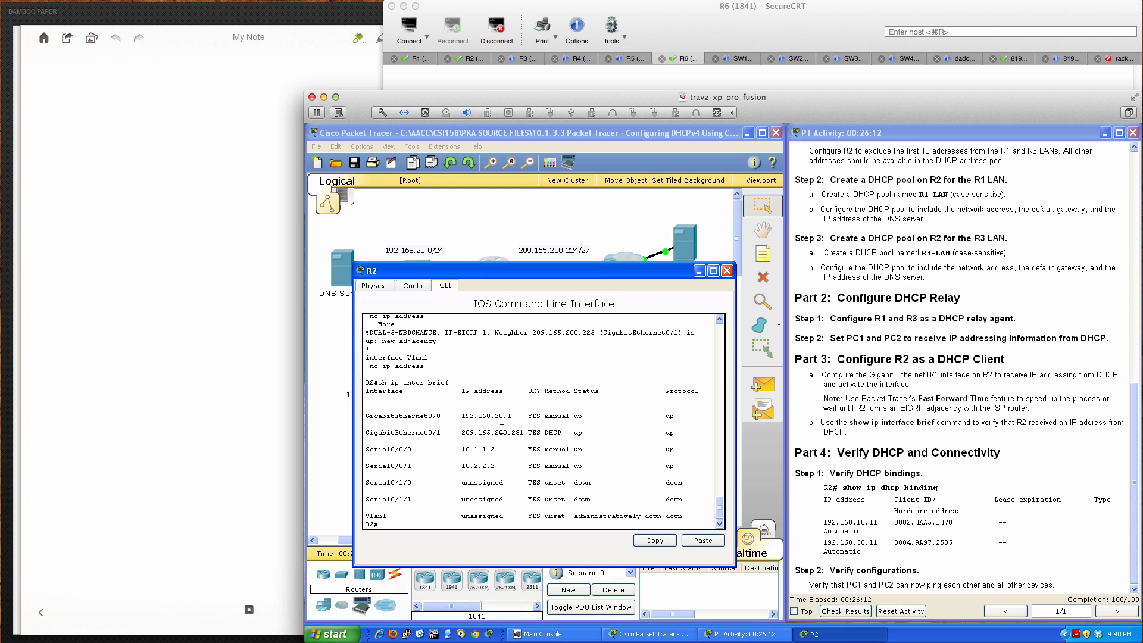
Show R2's running configuration with sh run and page through it to the GigabitEthernet0/1 section
key(Return)
key(Return)
text(sh run)
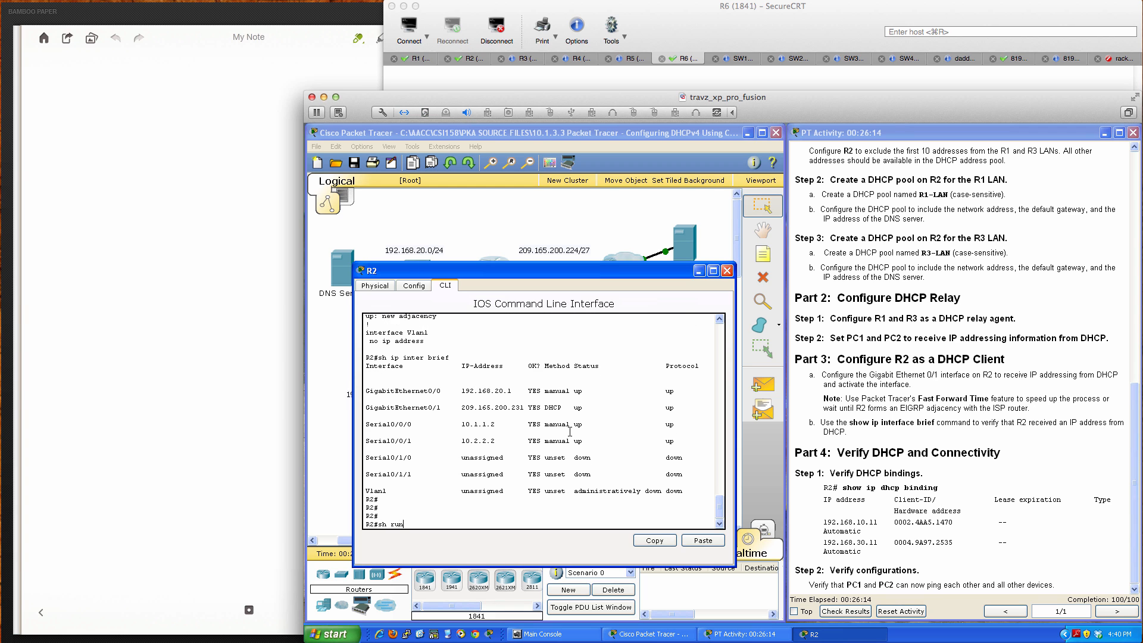
key(Return)
key(space)
key(Return)
key(Return)
key(Return)
key(Return)
key(Return)
key(Return)
key(Return)
key(Return)
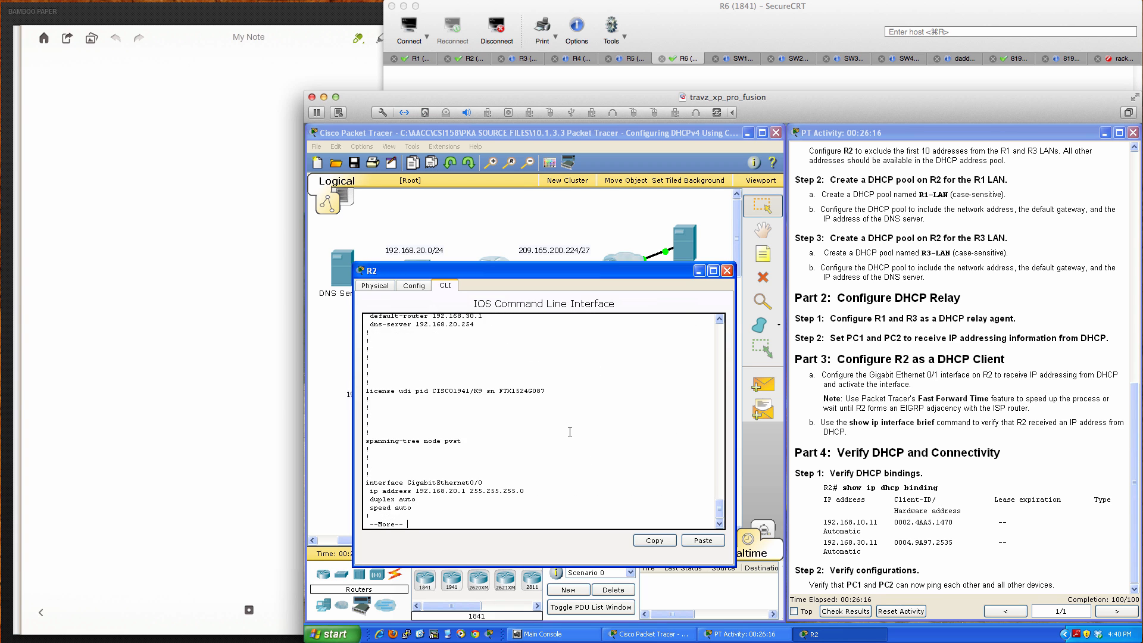
key(Return)
key(Return)
key(Return)
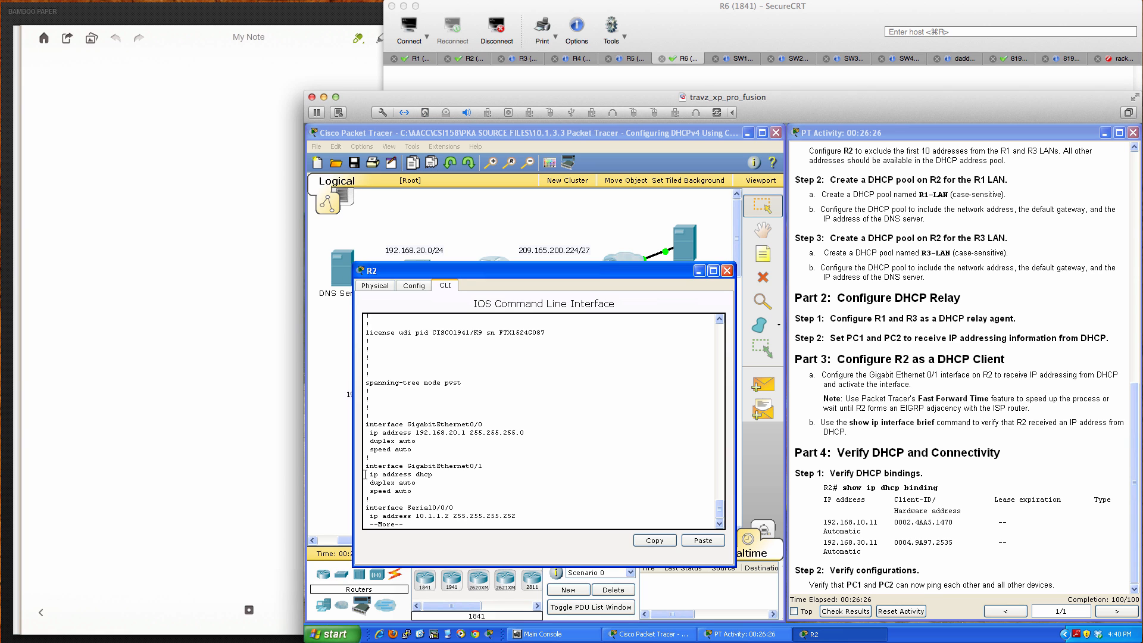
Highlight the ip address dhcp line under GigabitEthernet0/1 and quit the listing back to the R2 prompt
drag(370, 475, 433, 475)
click(461, 473)
key(q)
key(Return)
key(Return)
key(Return)
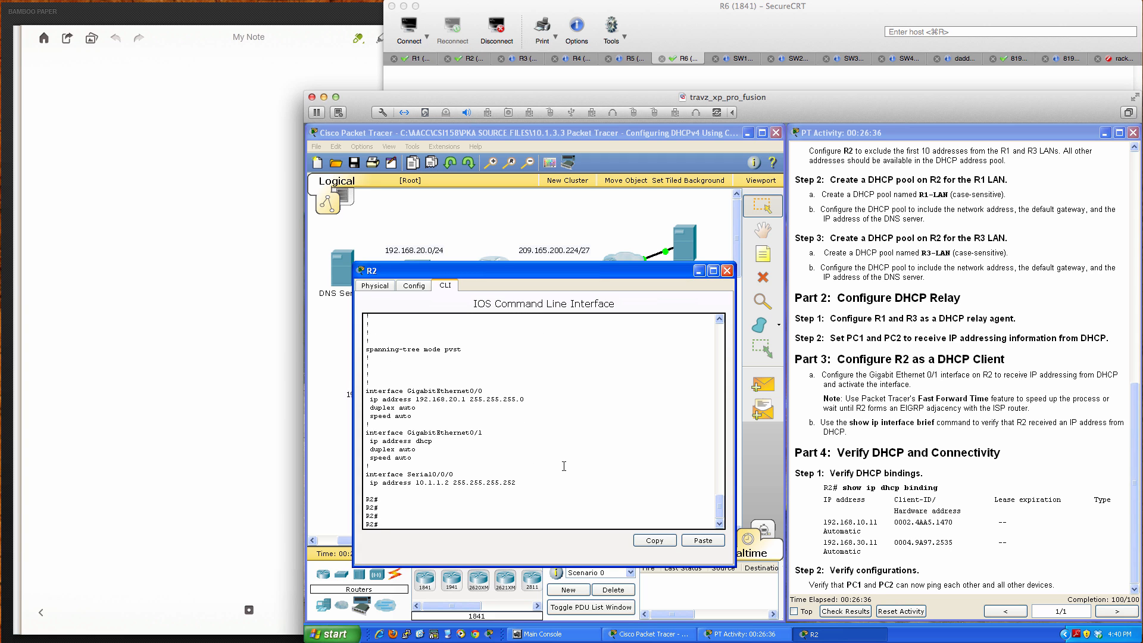
Run sh ip interface brief on R2 and highlight the IP address assigned to GigabitEthernet0/1
text(sh ip inter)
key(Tab)
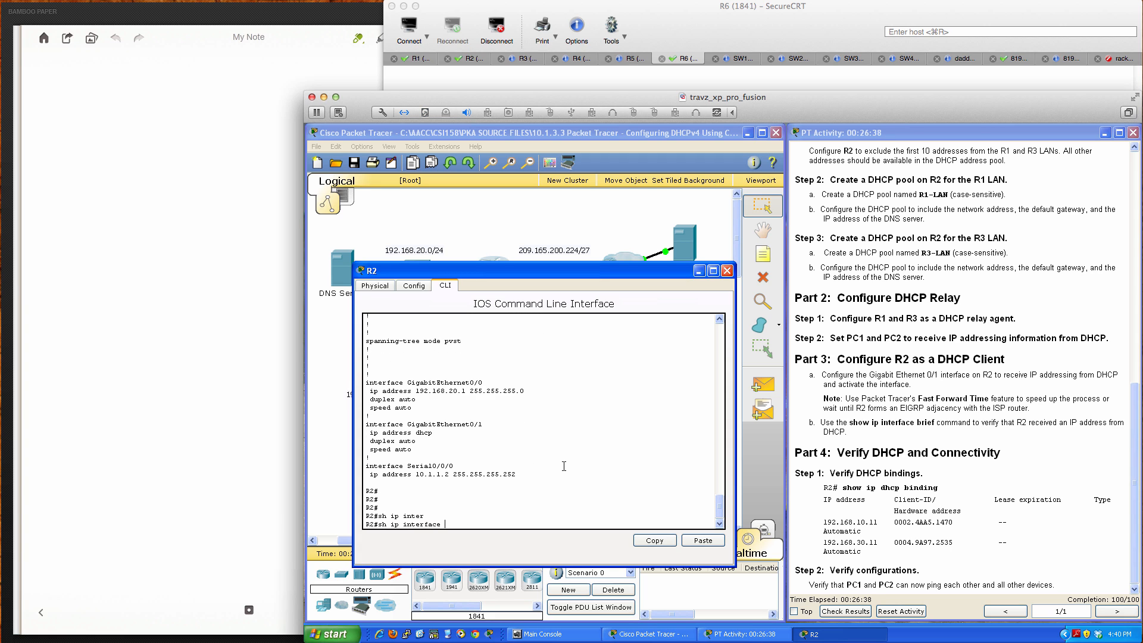
text(bri)
key(Tab)
key(Return)
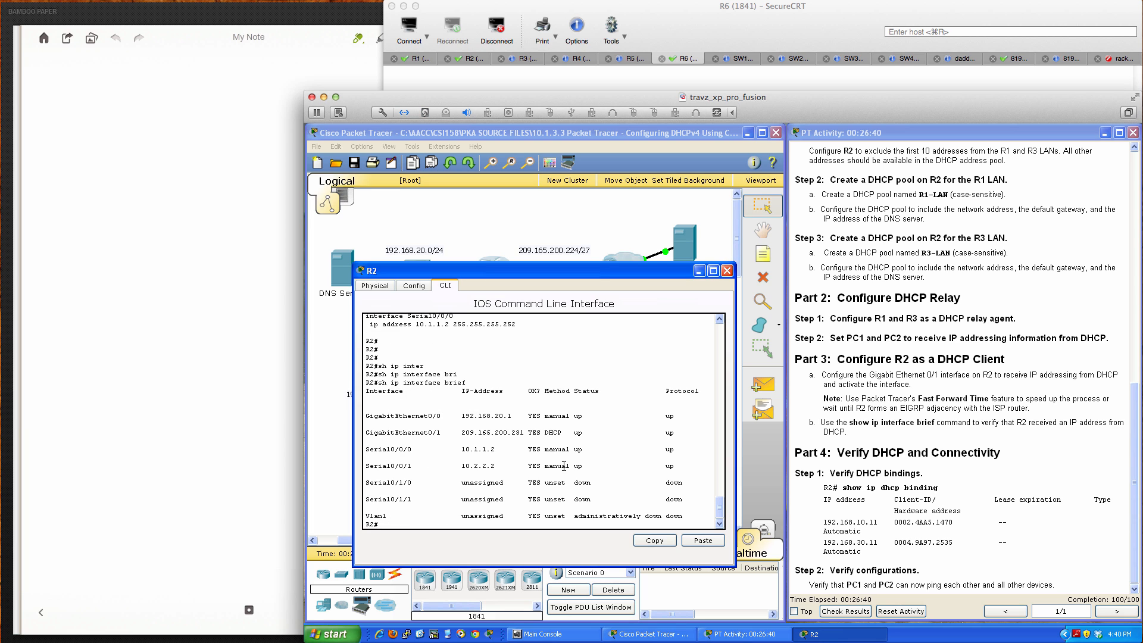
drag(459, 432, 525, 436)
click(637, 450)
key(Return)
key(Return)
key(Return)
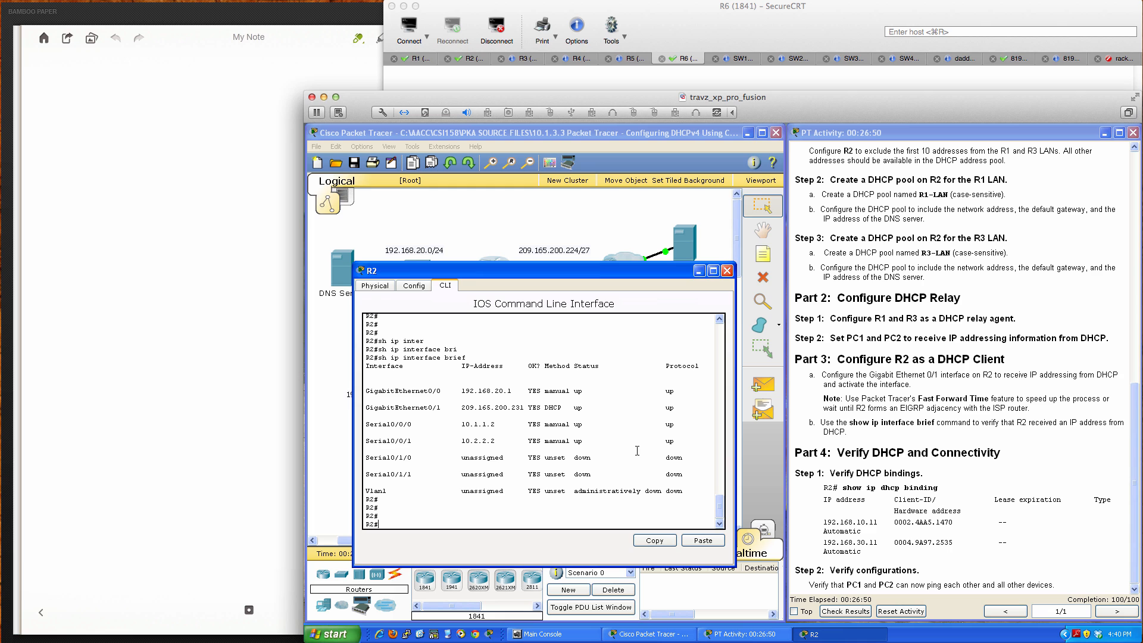
List R2's DHCP leases with sh ip dhcp binding
text(sh ip dh)
key(Tab)
text(bi)
key(Tab)
key(Return)
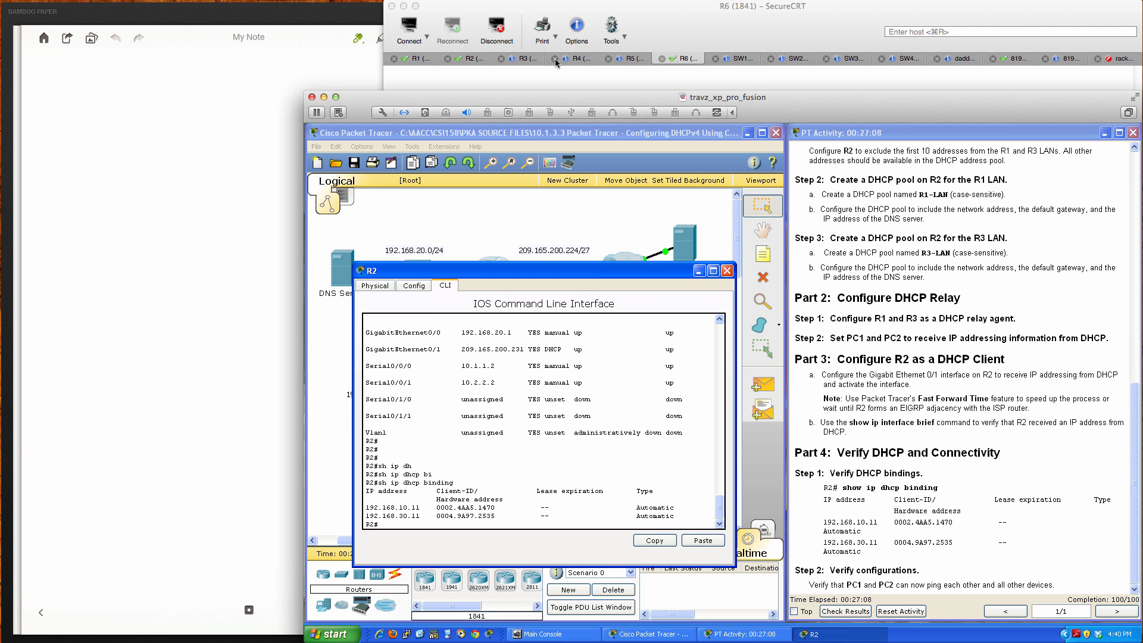
Switch to the R6 session in SecureCRT, go back to the DHCP pool command help, and highlight the lease option
click(636, 38)
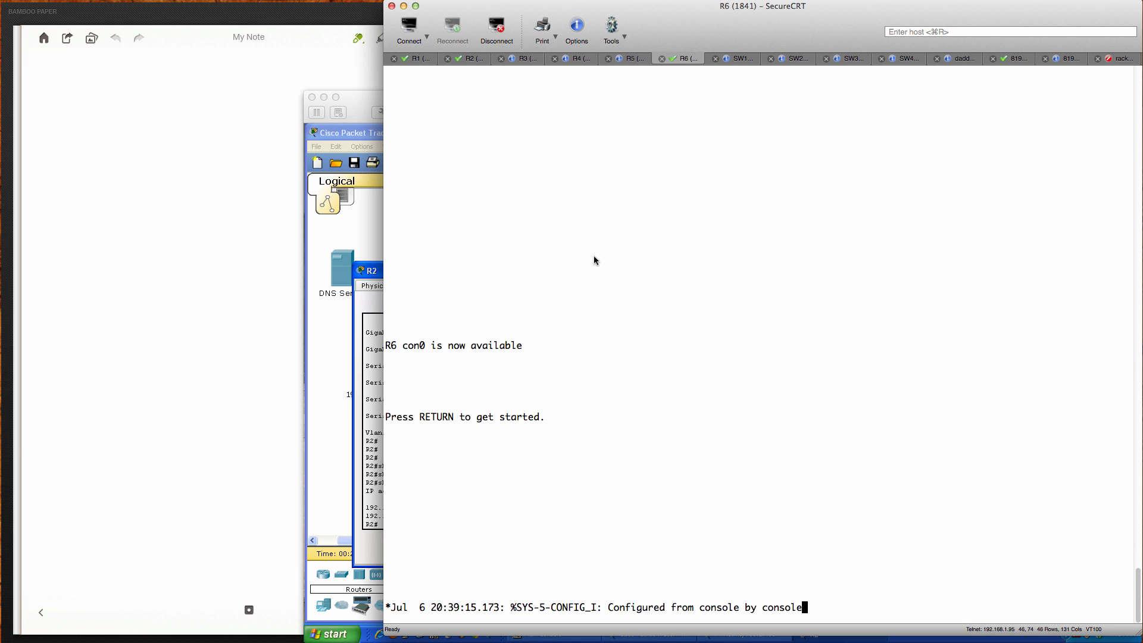
scroll(594, 286, up, 15)
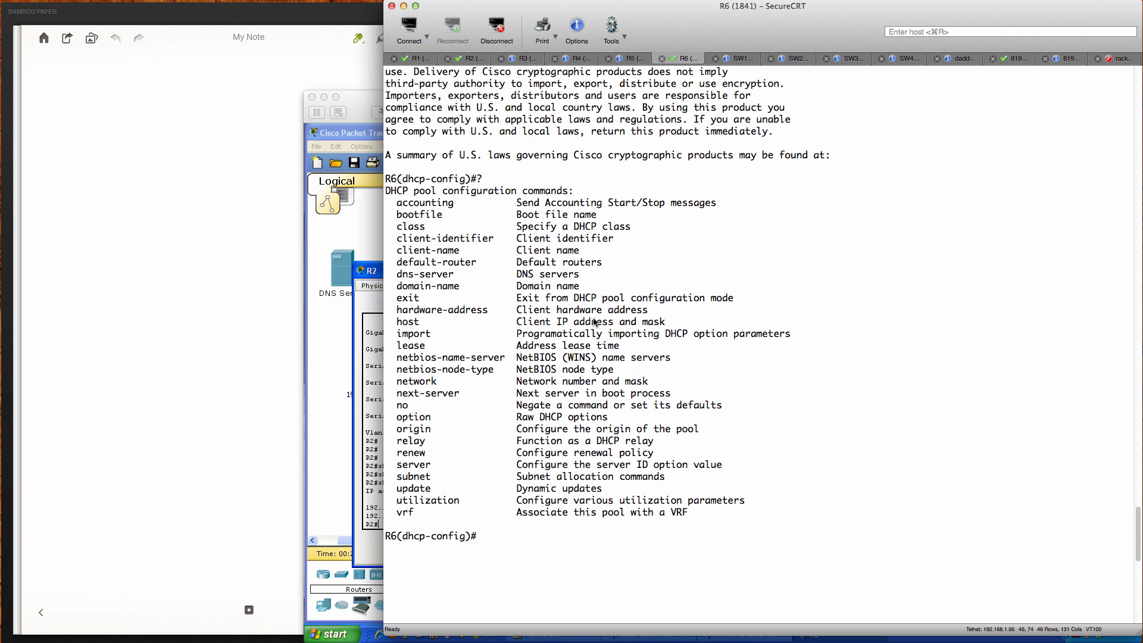
drag(392, 346, 622, 345)
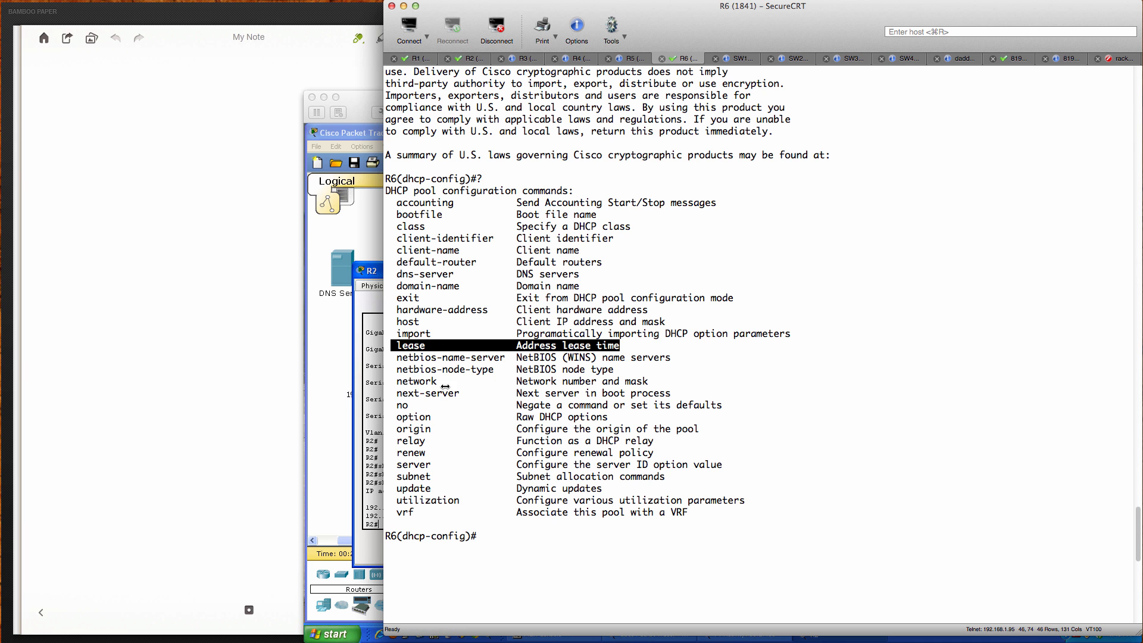
Return to R2's CLI in Packet Tracer and highlight the hardware addresses of both clients in the DHCP binding table
click(374, 451)
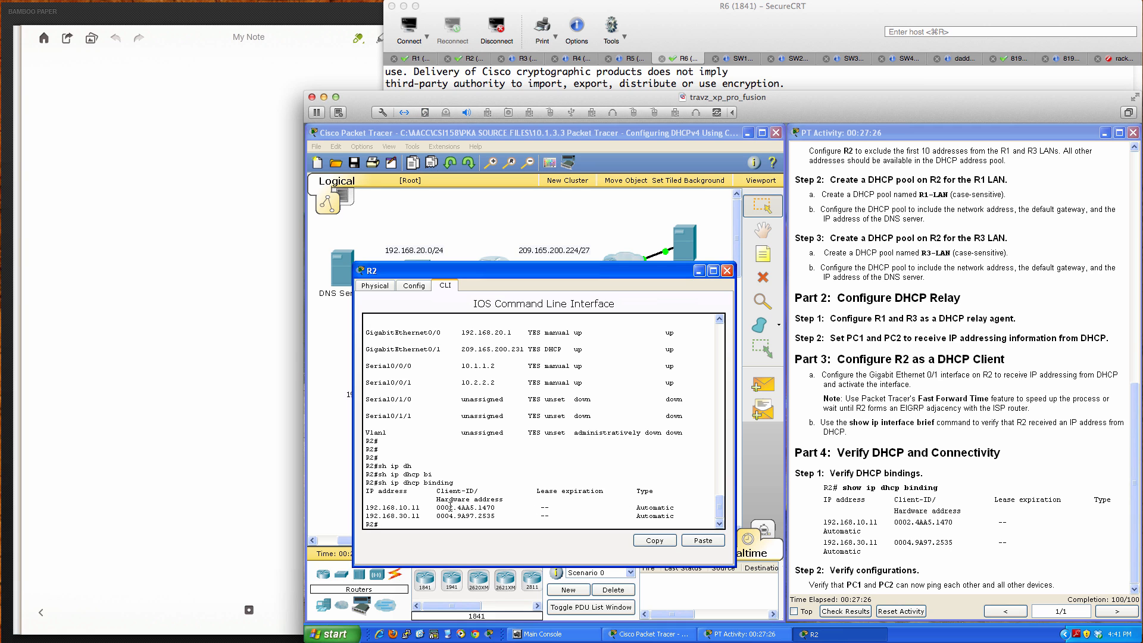
drag(494, 508, 437, 508)
drag(437, 517, 498, 519)
Clear the highlight and reposition the R2 window so the topology with PC1, PC2 and the Internet servers can be viewed
drag(573, 271, 871, 271)
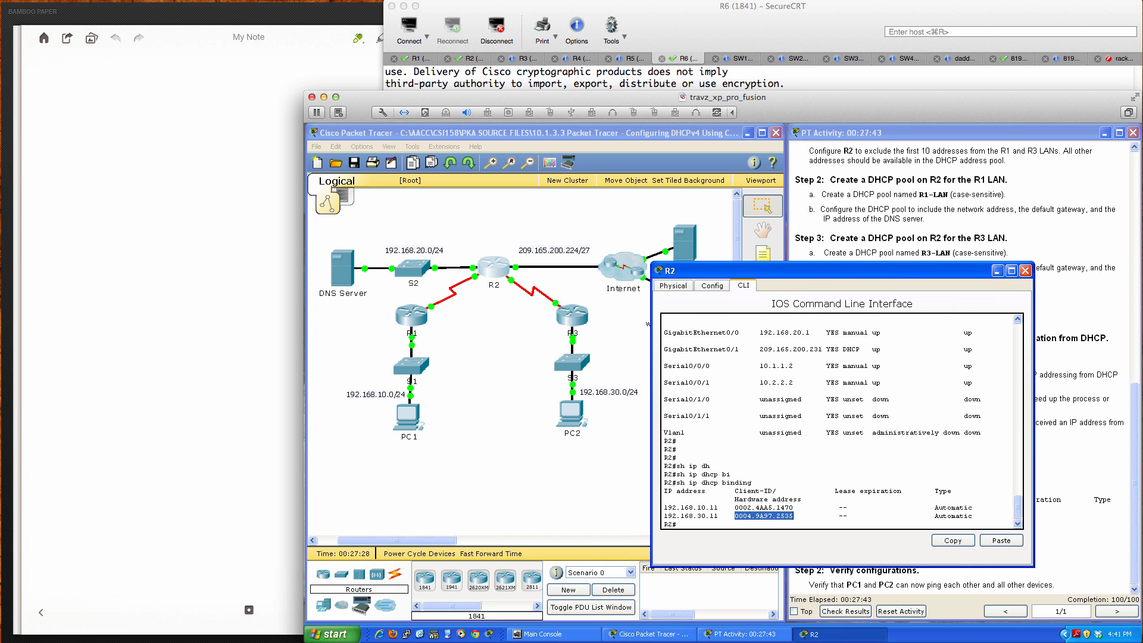
click(841, 519)
drag(802, 272, 707, 241)
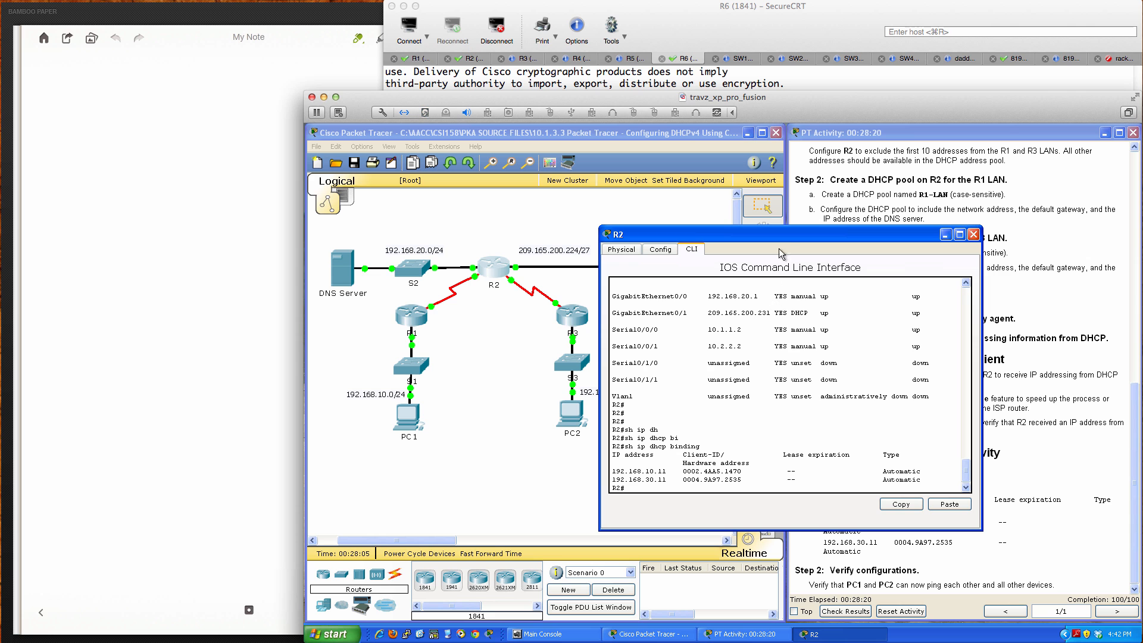
drag(783, 233, 783, 299)
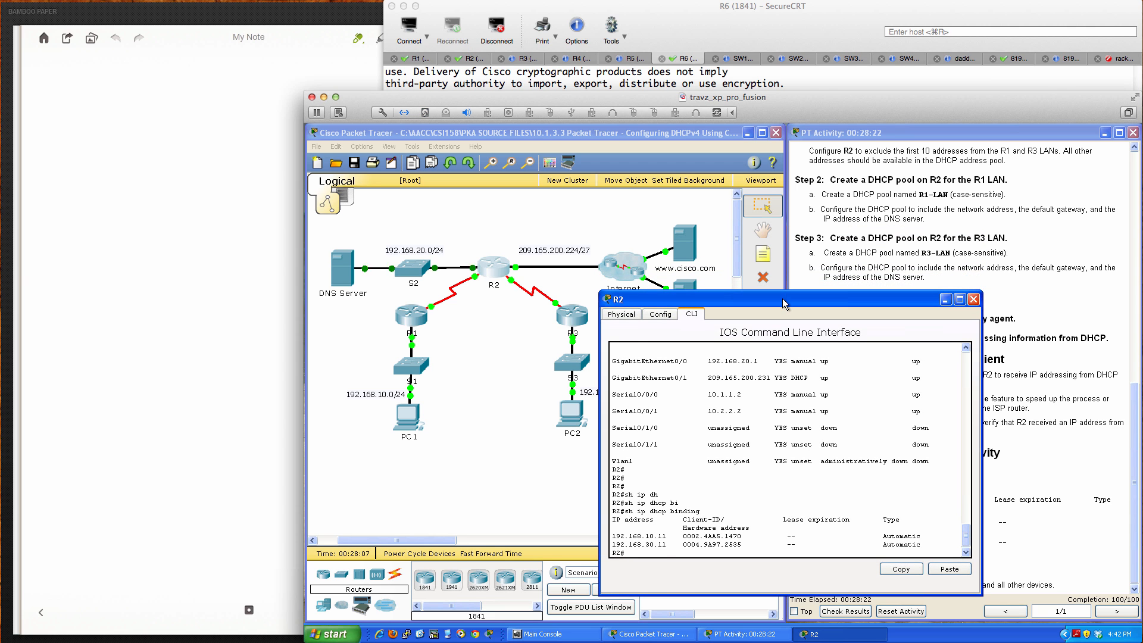